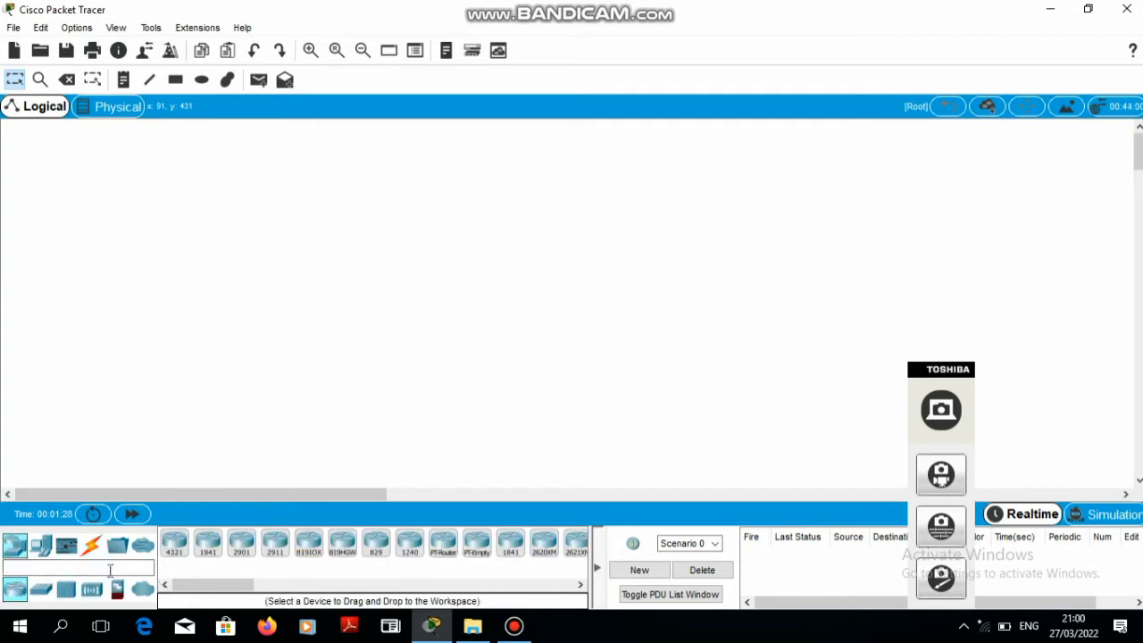
Place three generic Router-PT routers in a horizontal row across the upper part of the workspace.
{"action": "left_click", "coordinate": [444, 547]}
{"action": "left_click", "coordinate": [275, 189]}
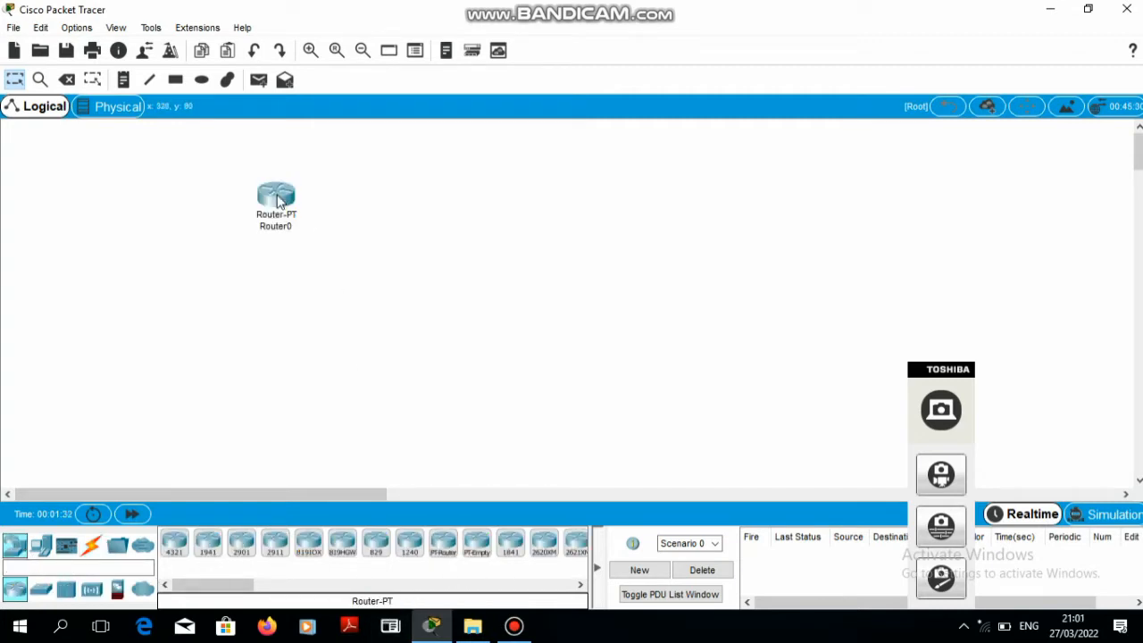
{"action": "left_click", "coordinate": [443, 547]}
{"action": "left_click", "coordinate": [477, 205]}
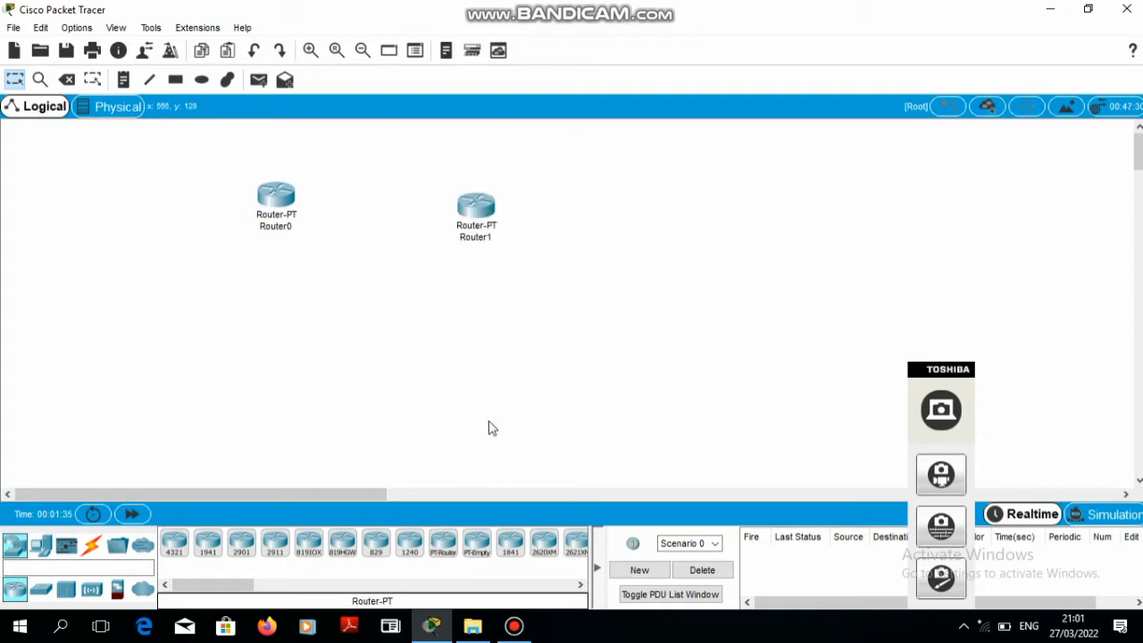
{"action": "left_click", "coordinate": [477, 547]}
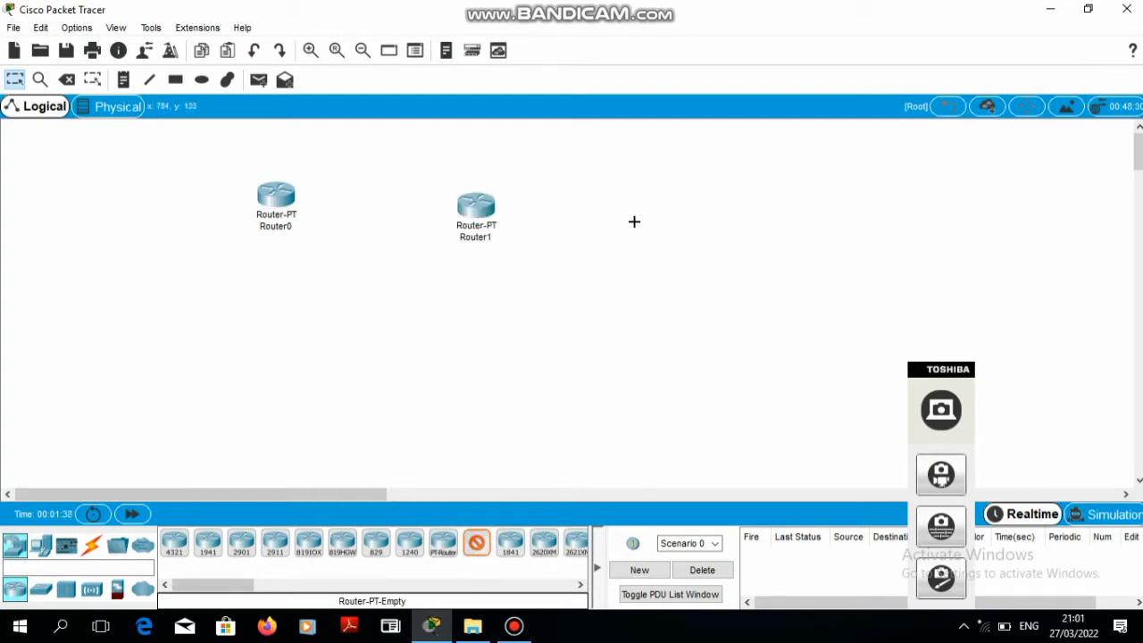
{"action": "left_click", "coordinate": [443, 549]}
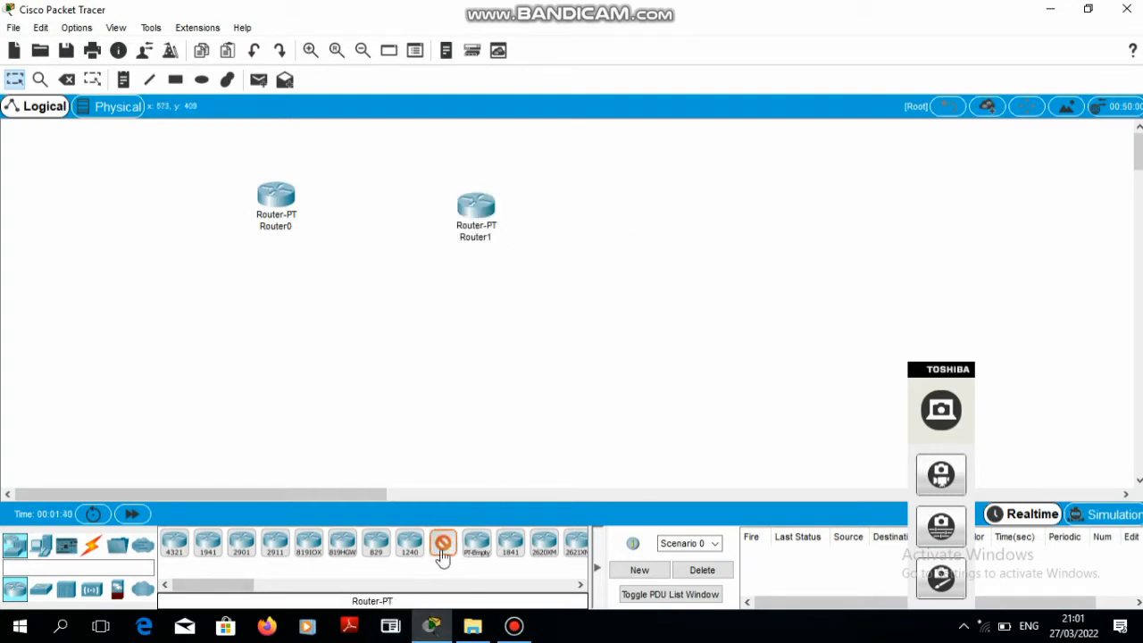
{"action": "left_click", "coordinate": [691, 205]}
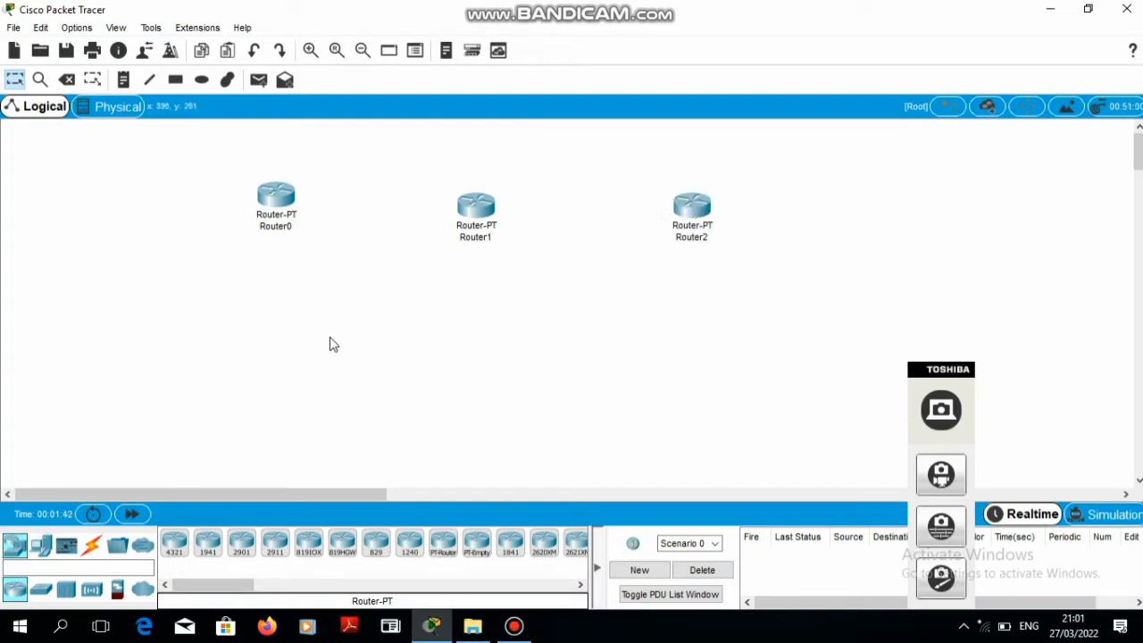
Place three PC-PT computers below the routers, one under each, and nudge the middle PC up to line up the row.
{"action": "left_click", "coordinate": [45, 552]}
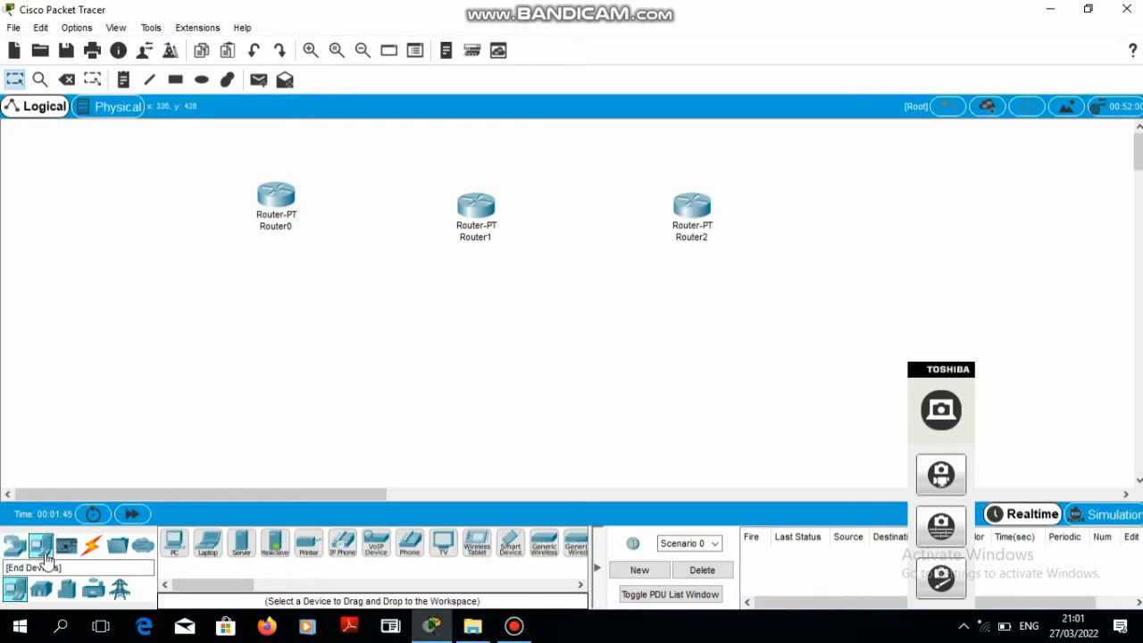
{"action": "left_click", "coordinate": [173, 545]}
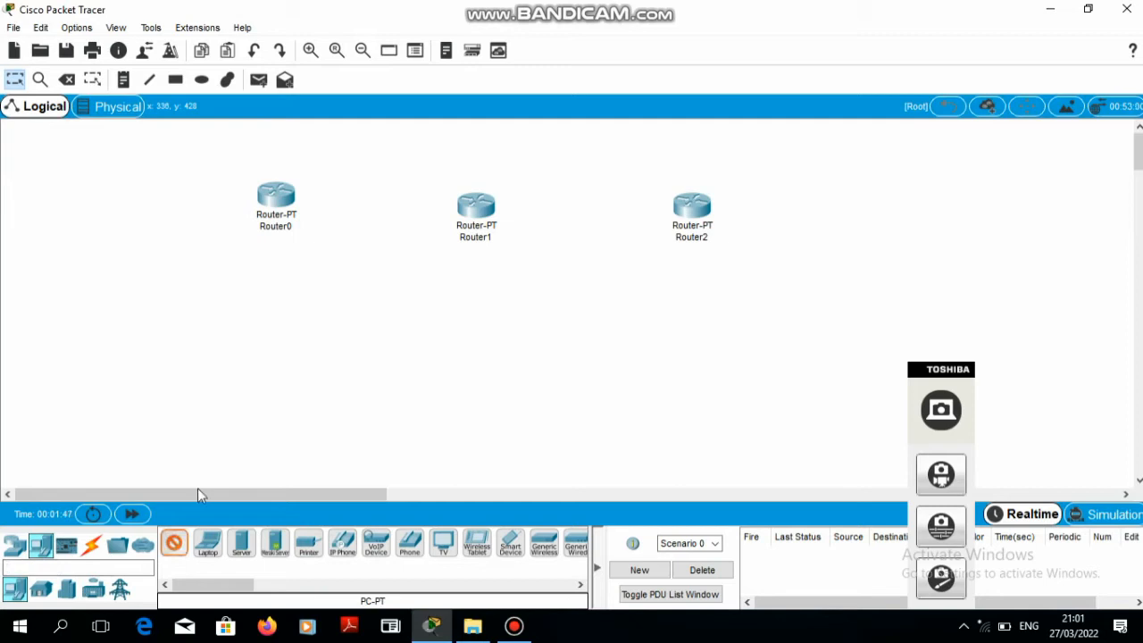
{"action": "left_click", "coordinate": [266, 385]}
{"action": "left_click", "coordinate": [181, 550]}
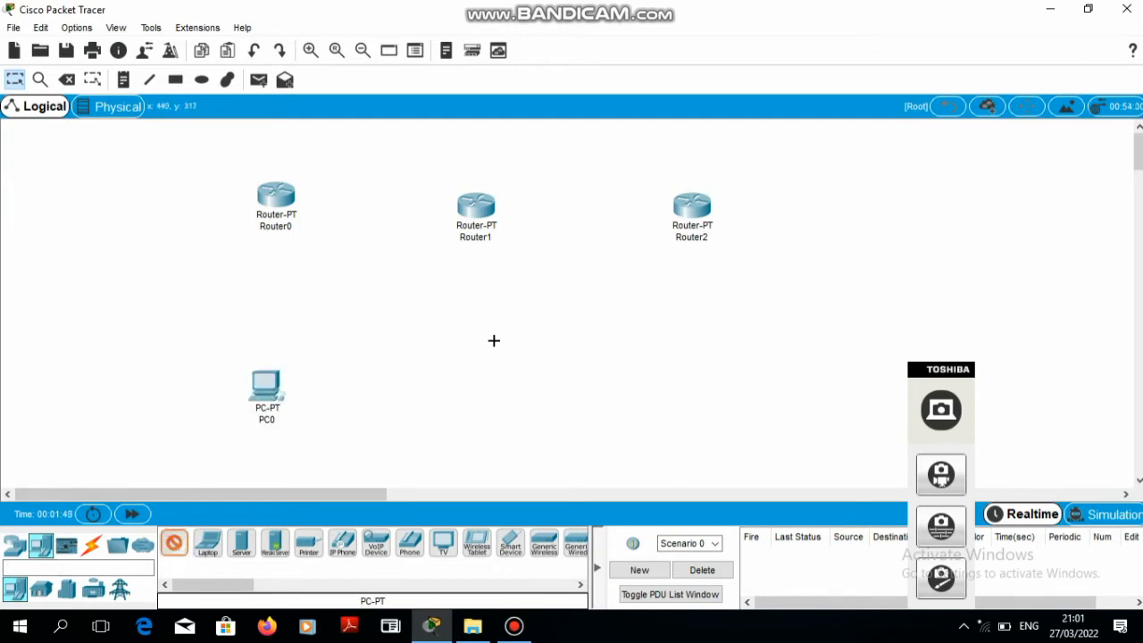
{"action": "left_click", "coordinate": [475, 400]}
{"action": "left_click", "coordinate": [166, 548]}
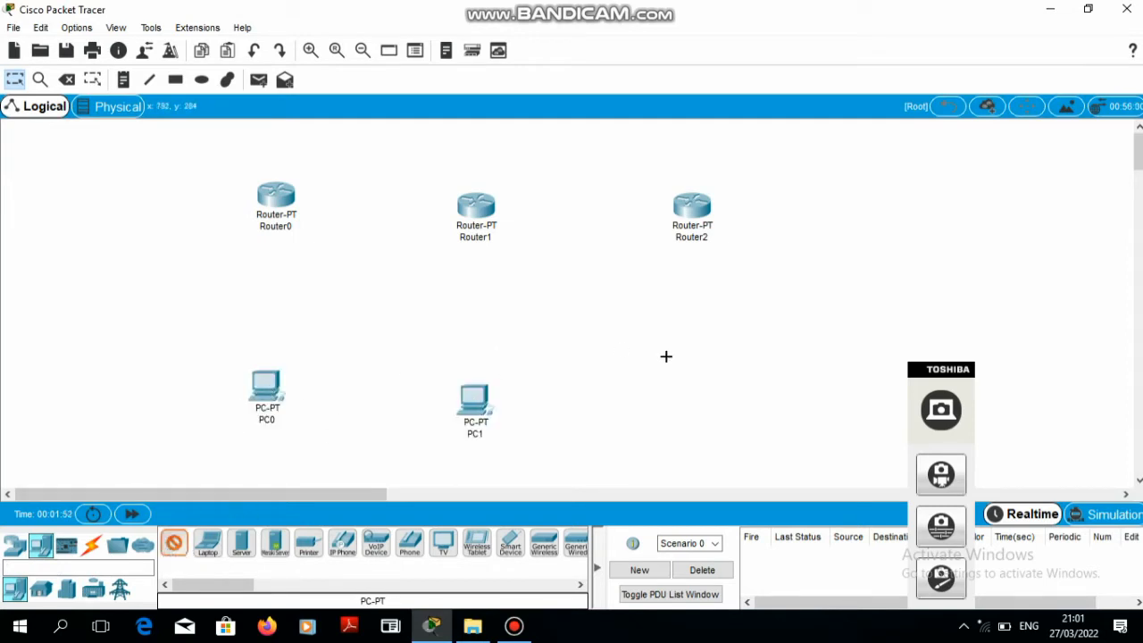
{"action": "left_click", "coordinate": [683, 387]}
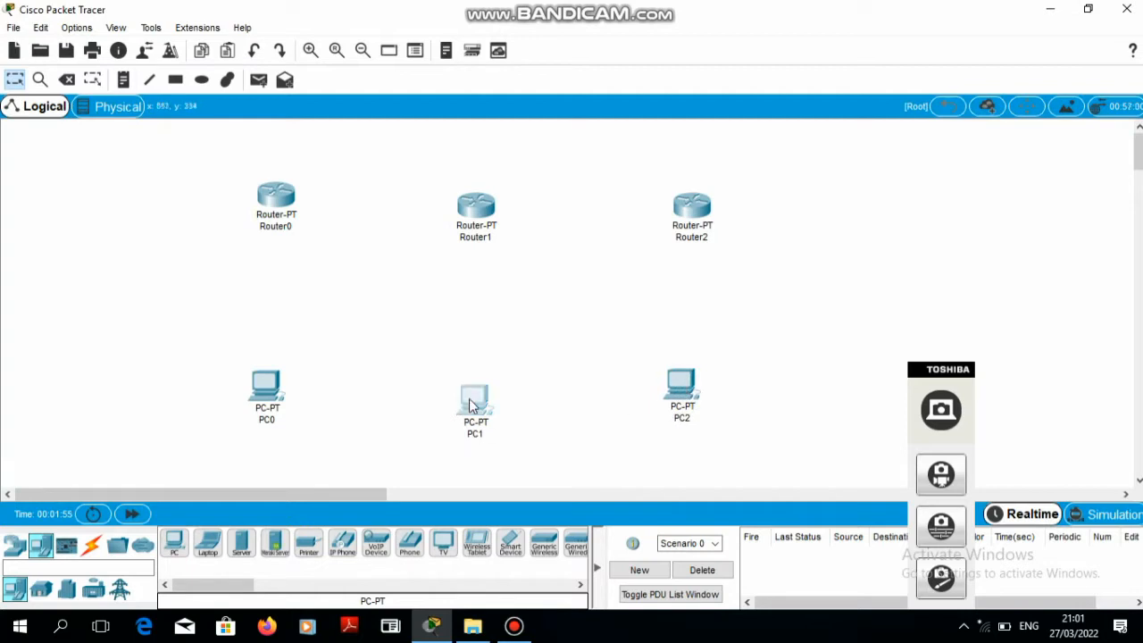
{"action": "left_click_drag", "start_coordinate": [470, 405], "coordinate": [471, 395]}
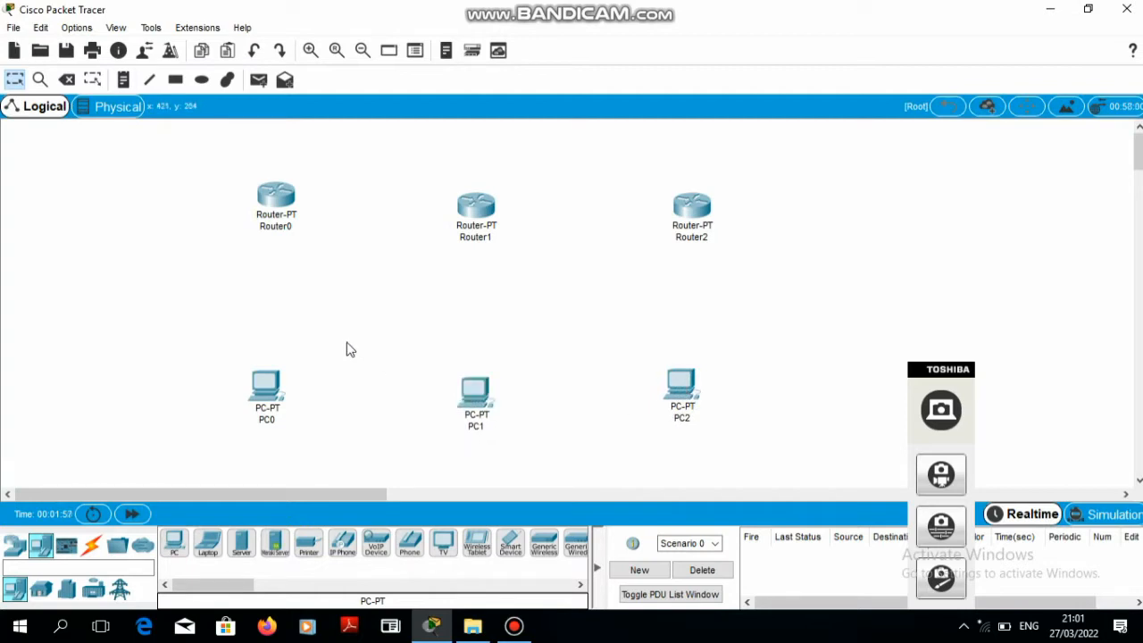
Connect Router0 Serial2/0 to Router1 Serial2/0 with a Serial DTE cable.
{"action": "left_click", "coordinate": [93, 547]}
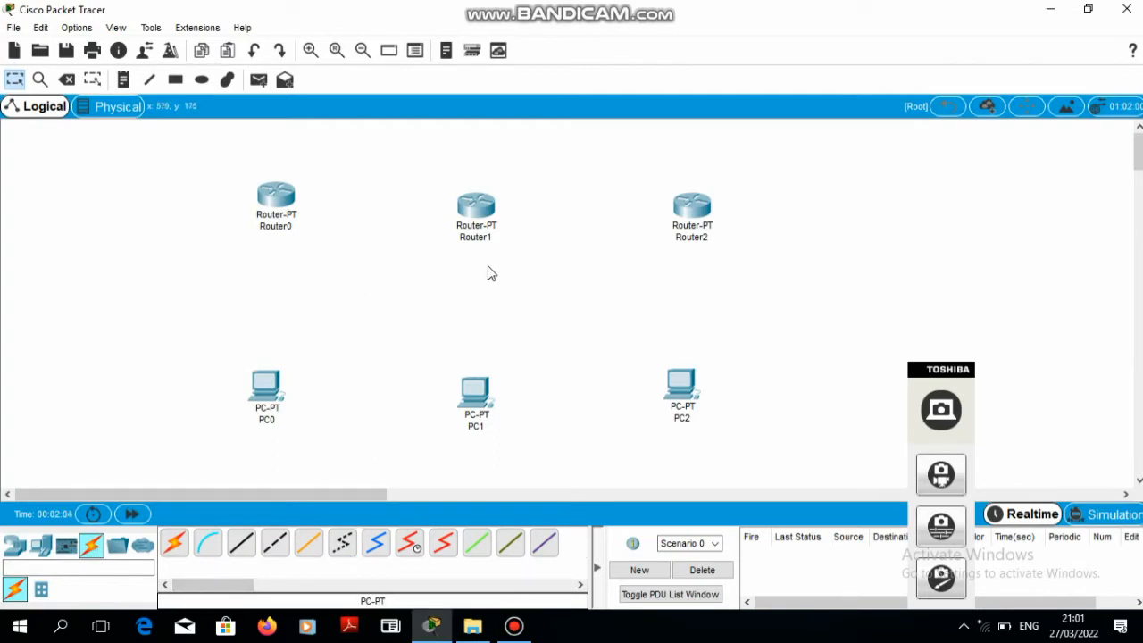
{"action": "left_click", "coordinate": [444, 545]}
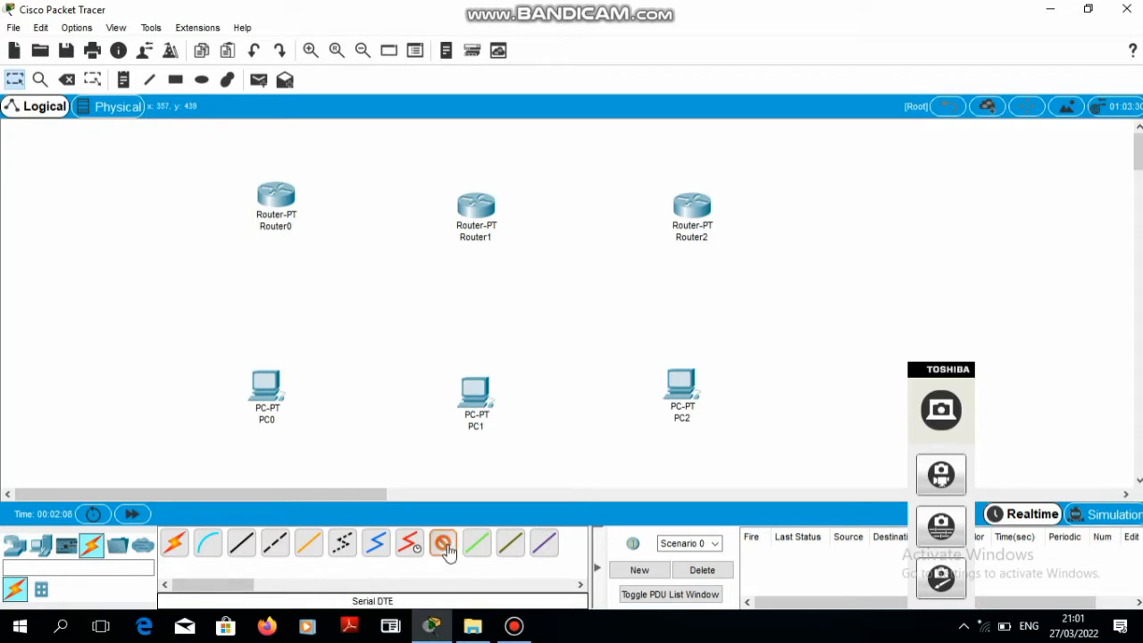
{"action": "left_click", "coordinate": [279, 205]}
{"action": "left_click", "coordinate": [324, 284]}
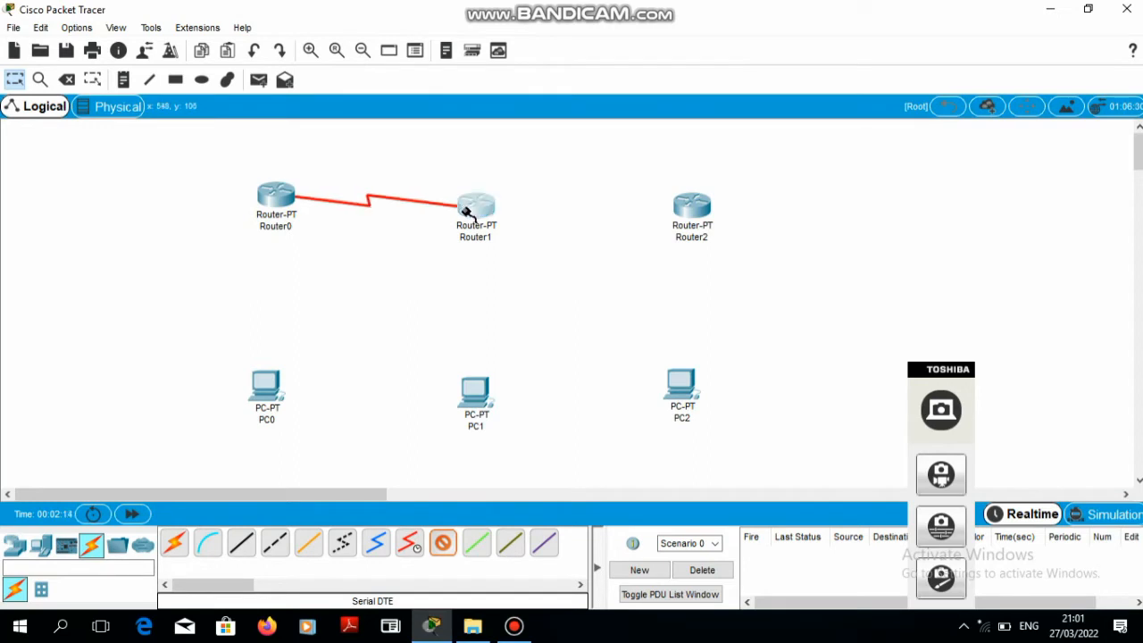
{"action": "left_click", "coordinate": [460, 208]}
{"action": "left_click", "coordinate": [497, 293]}
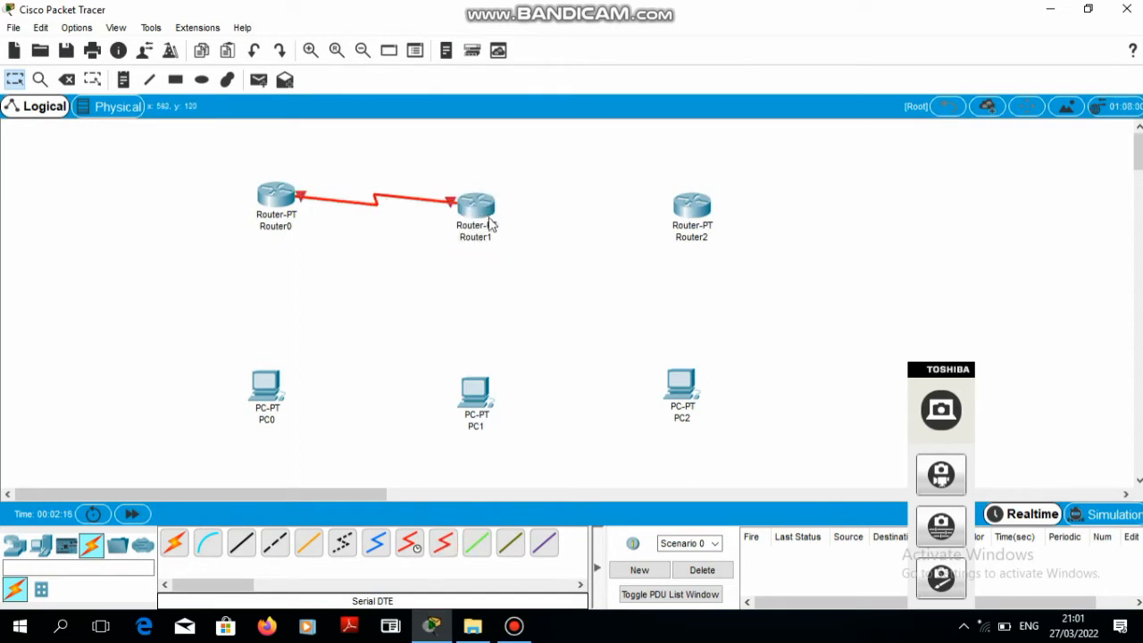
Connect Router1 Serial3/0 to Router2 Serial3/0 with a Serial DTE cable, and align Router0 with the other routers above PC0.
{"action": "left_click", "coordinate": [442, 545]}
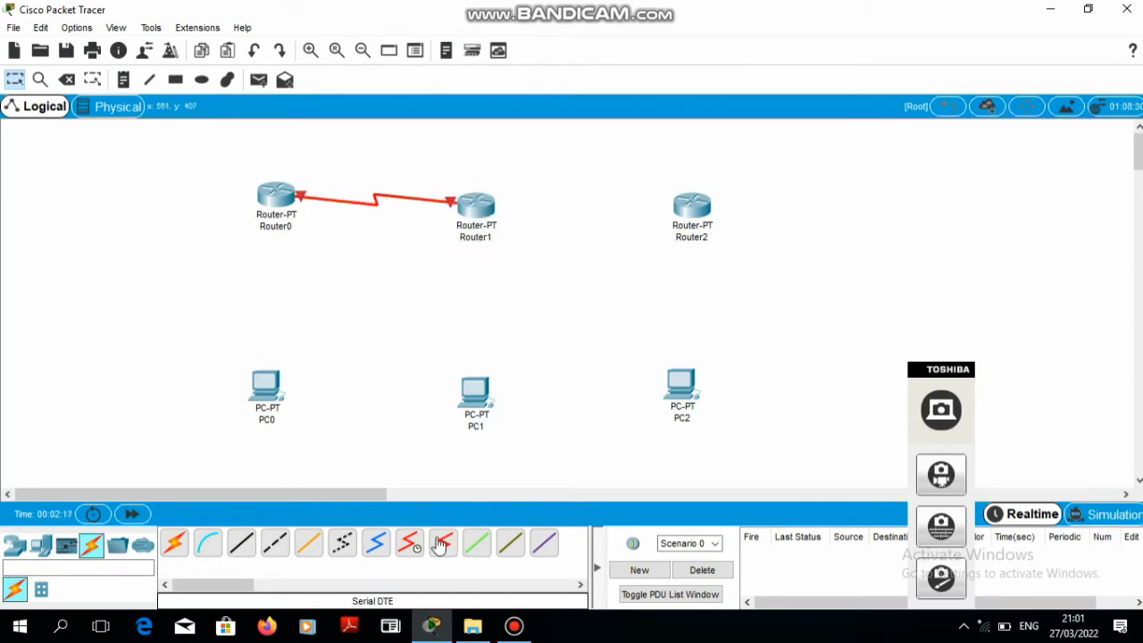
{"action": "left_click", "coordinate": [476, 205]}
{"action": "left_click", "coordinate": [535, 291]}
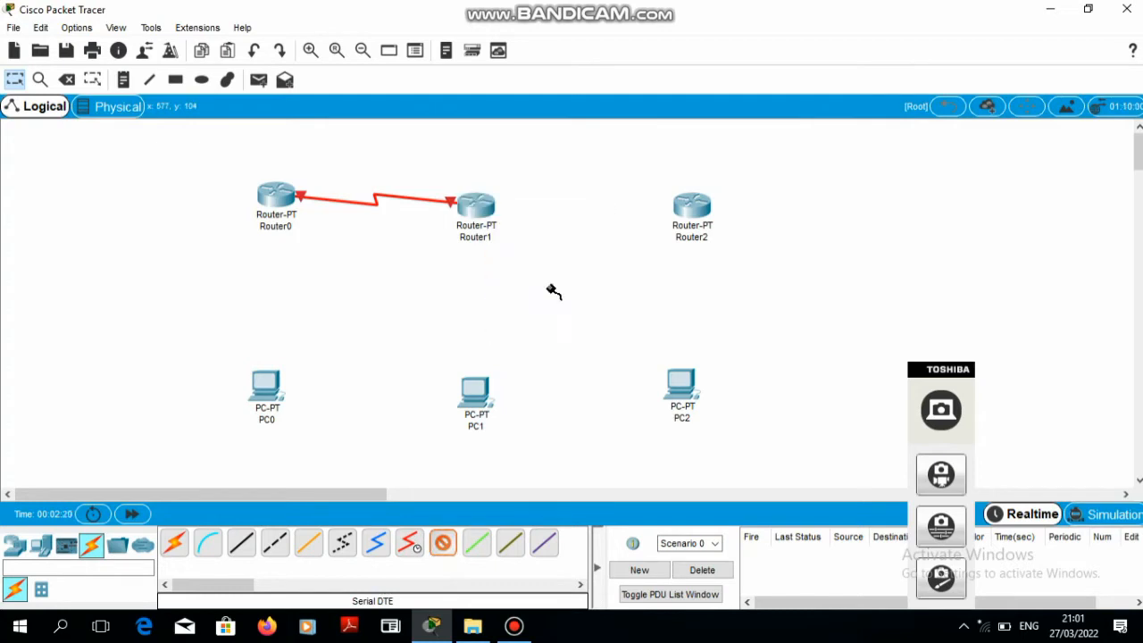
{"action": "left_click", "coordinate": [690, 207]}
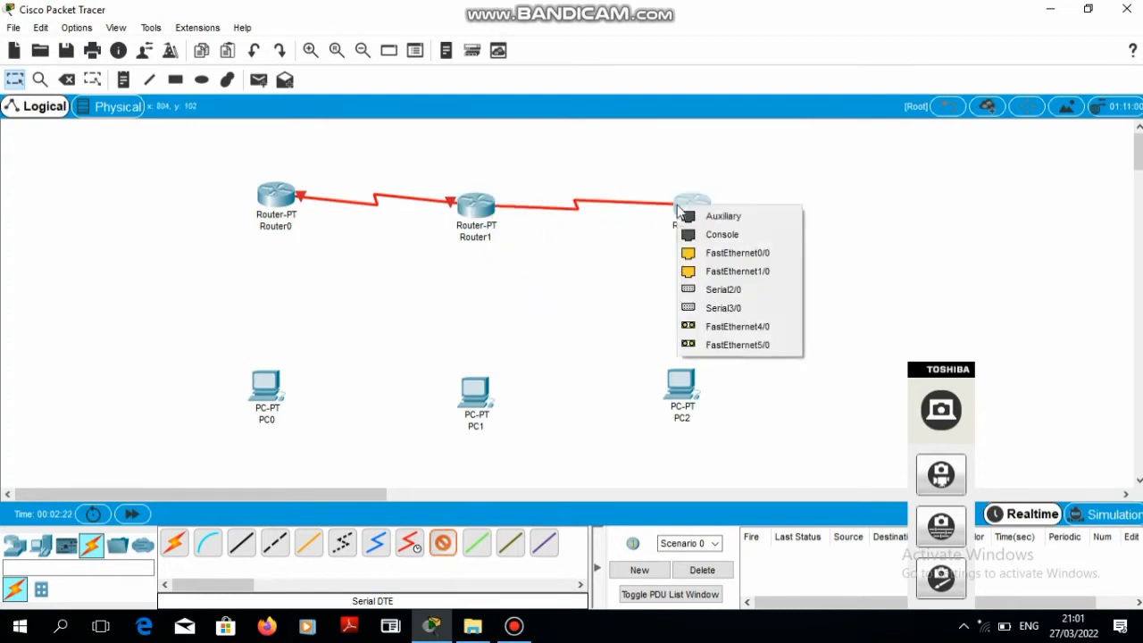
{"action": "left_click", "coordinate": [711, 308]}
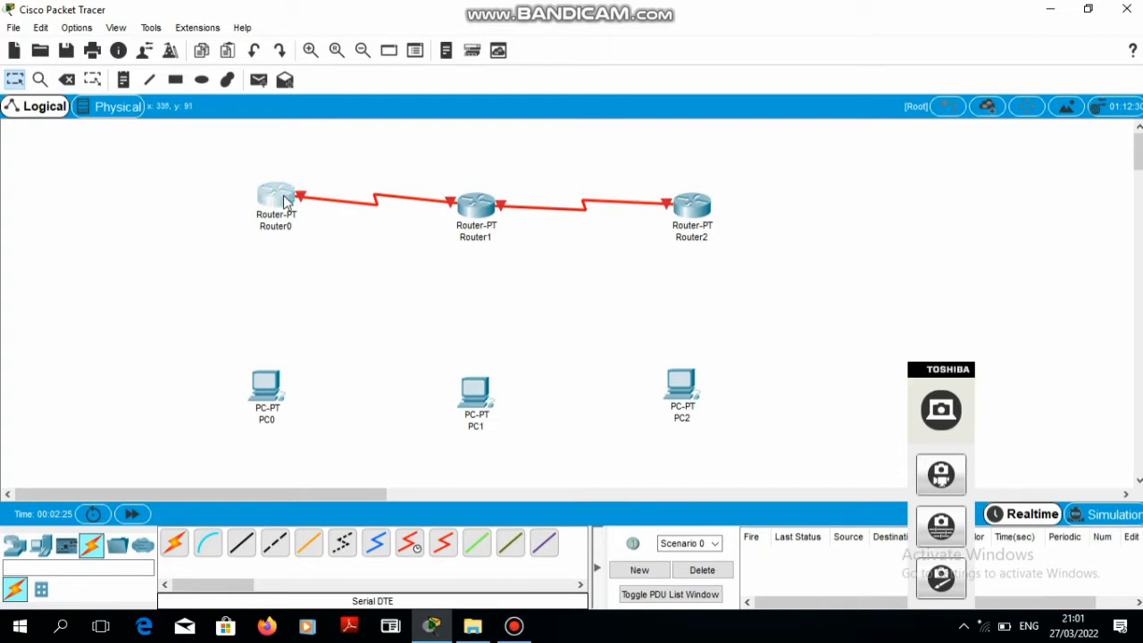
{"action": "left_click_drag", "start_coordinate": [283, 195], "coordinate": [275, 211]}
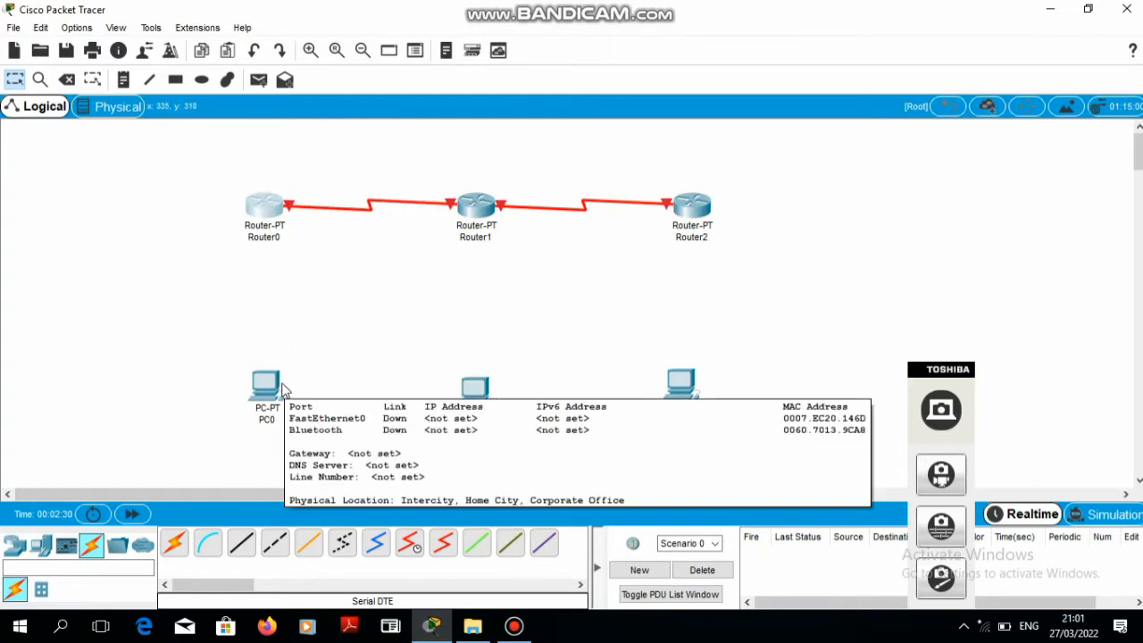
Connect PC0 FastEthernet0 to Router0 FastEthernet0/0 with a Copper Cross-Over cable.
{"action": "left_click", "coordinate": [279, 552]}
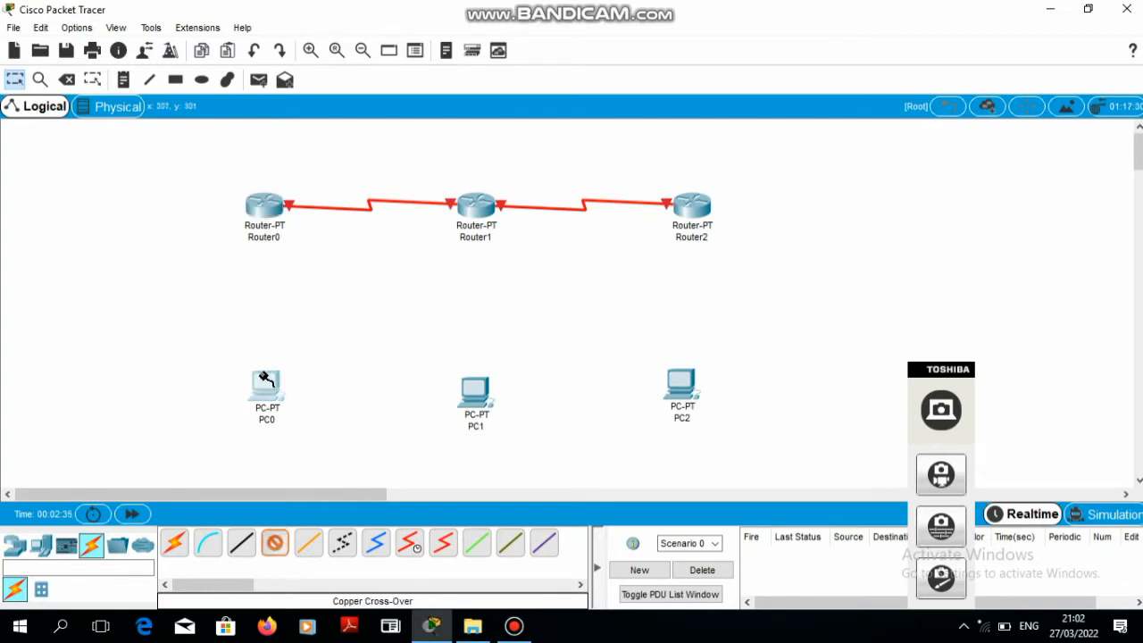
{"action": "left_click", "coordinate": [265, 385]}
{"action": "left_click", "coordinate": [301, 437]}
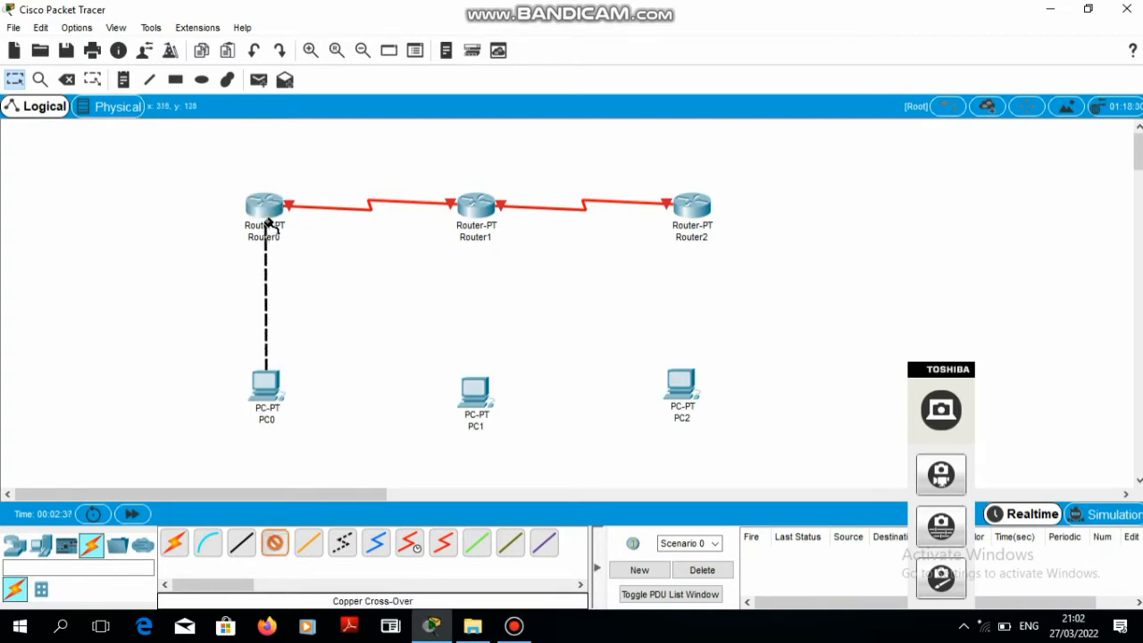
{"action": "left_click", "coordinate": [265, 214]}
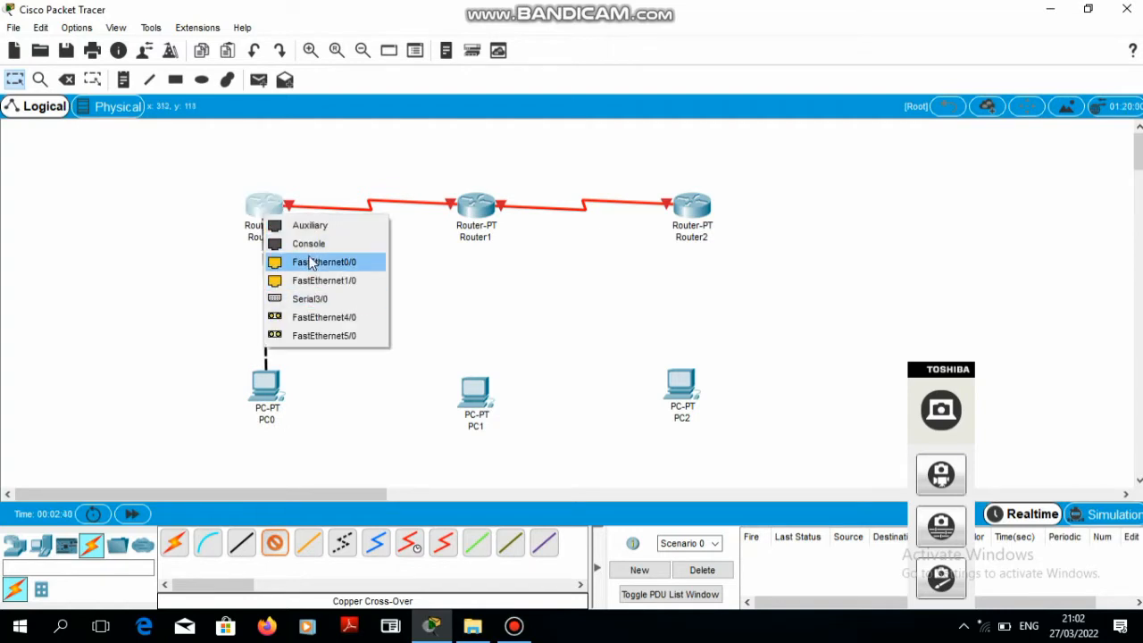
{"action": "left_click", "coordinate": [310, 262]}
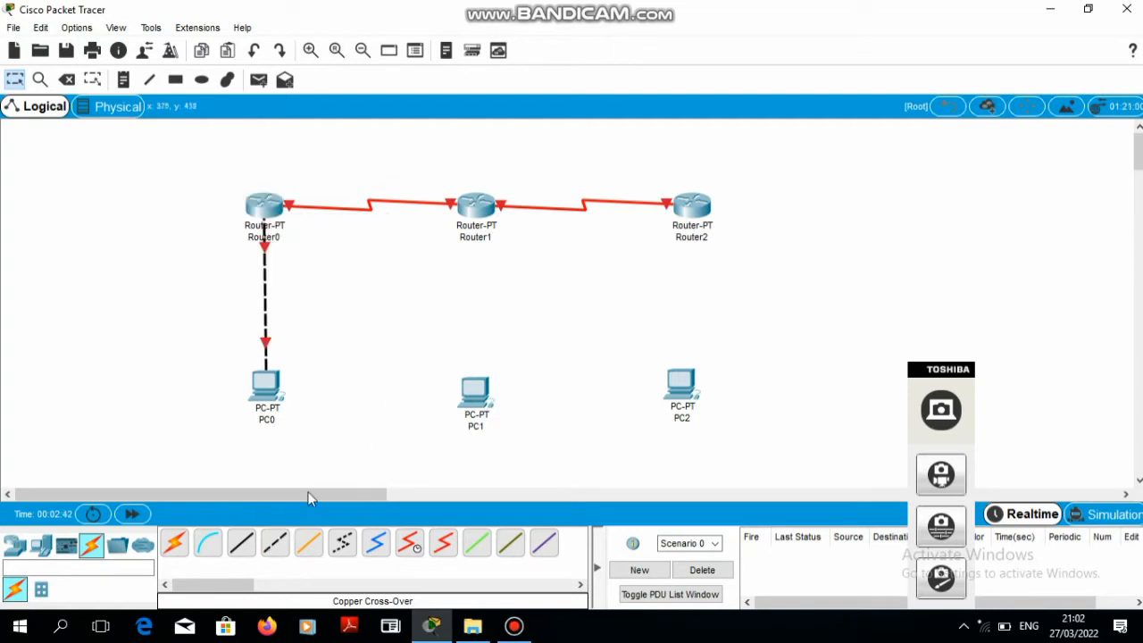
Connect PC1 FastEthernet0 to Router1 FastEthernet0/0 with a Copper Cross-Over cable.
{"action": "left_click", "coordinate": [275, 543]}
{"action": "left_click", "coordinate": [475, 366]}
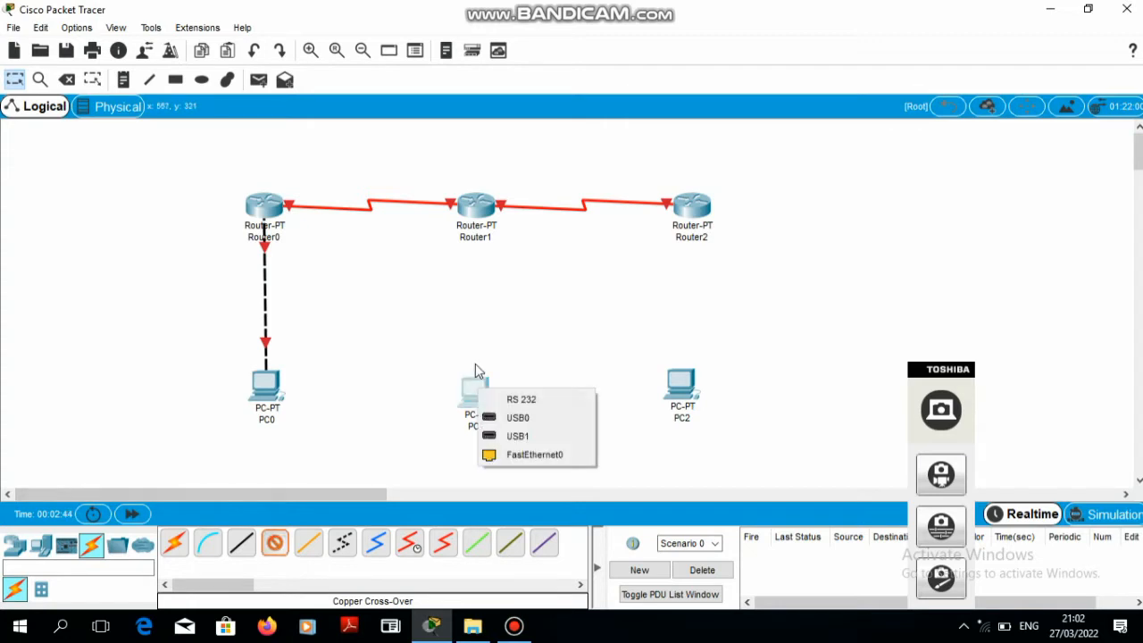
{"action": "left_click", "coordinate": [514, 456]}
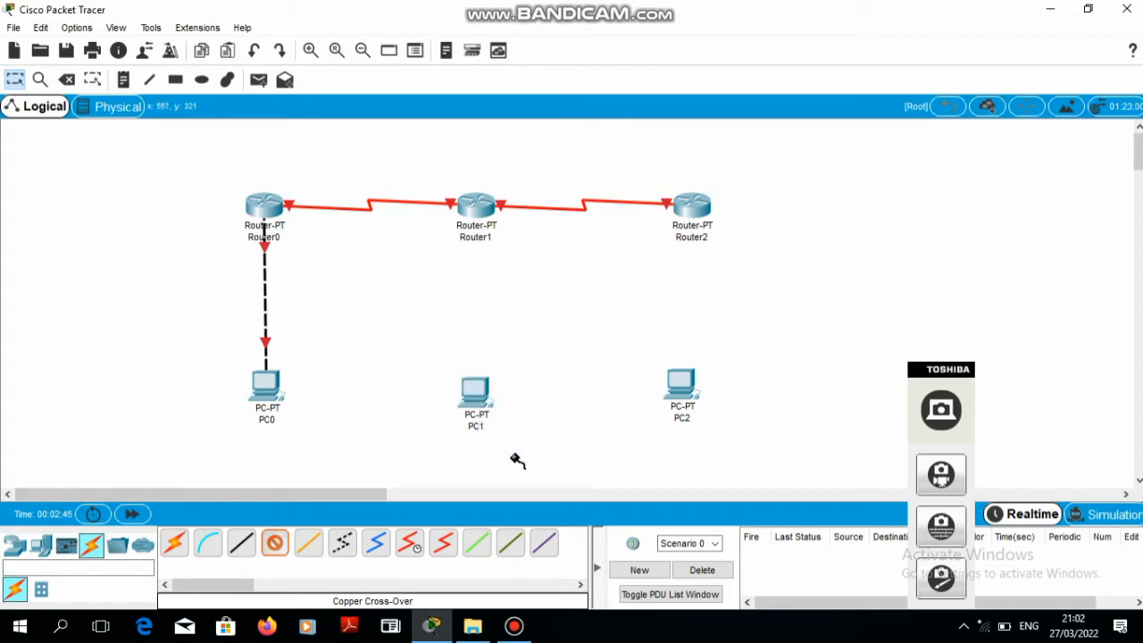
{"action": "left_click", "coordinate": [478, 218]}
{"action": "left_click", "coordinate": [513, 263]}
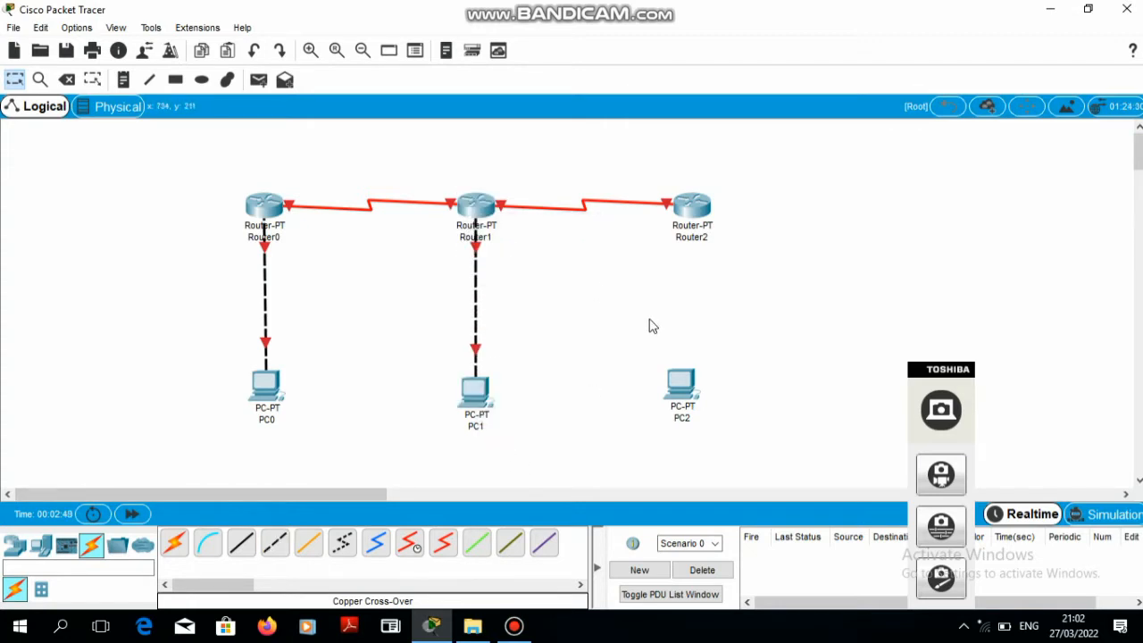
Connect PC2 FastEthernet0 to Router2 FastEthernet0/0 with a Copper Cross-Over cable, and align PC2 directly below Router2.
{"action": "left_click", "coordinate": [681, 386]}
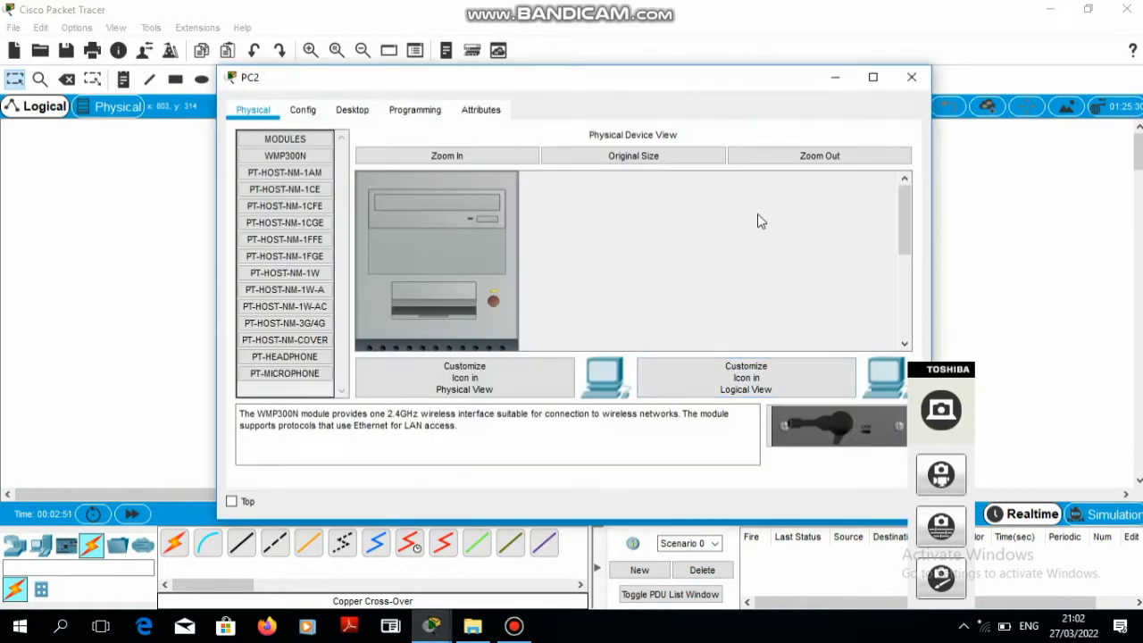
{"action": "left_click", "coordinate": [909, 80]}
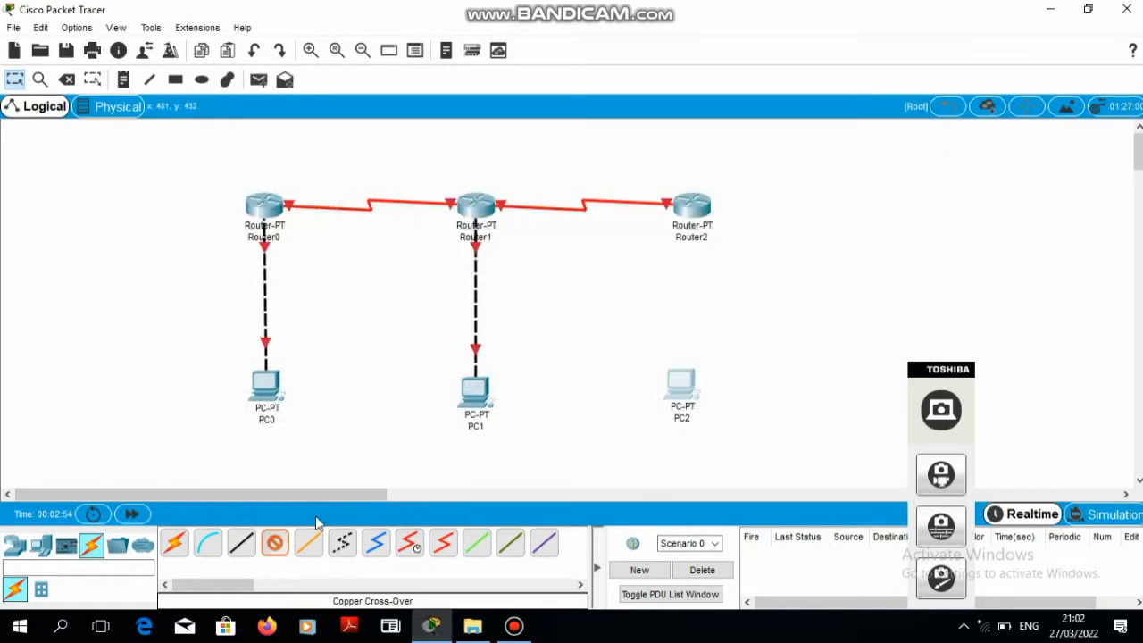
{"action": "left_click", "coordinate": [678, 385]}
{"action": "left_click", "coordinate": [724, 449]}
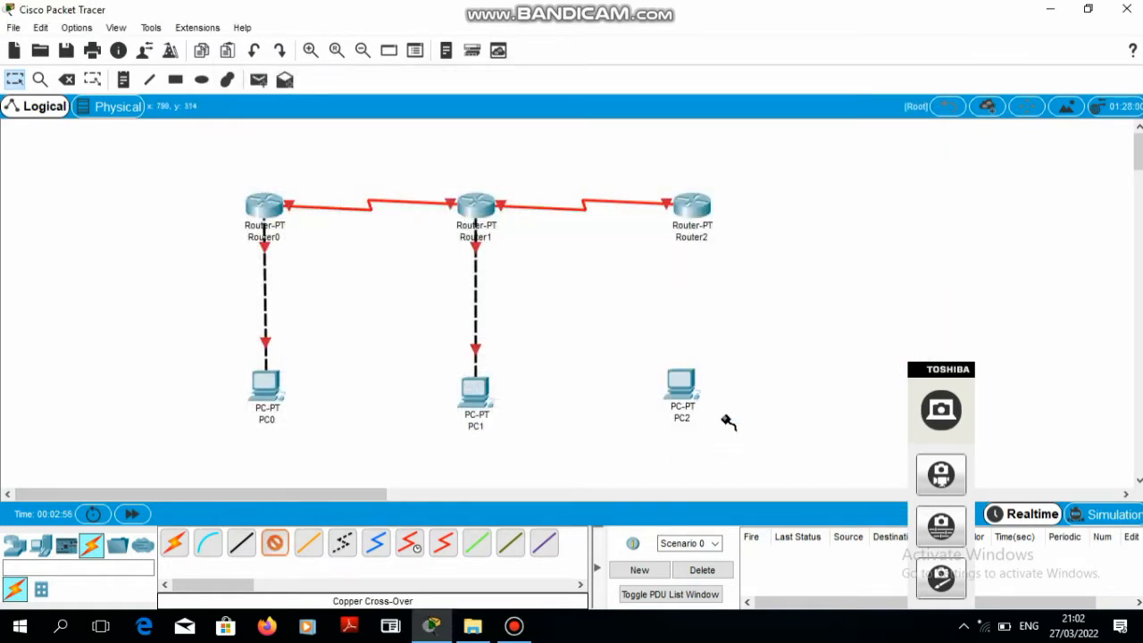
{"action": "left_click", "coordinate": [694, 212]}
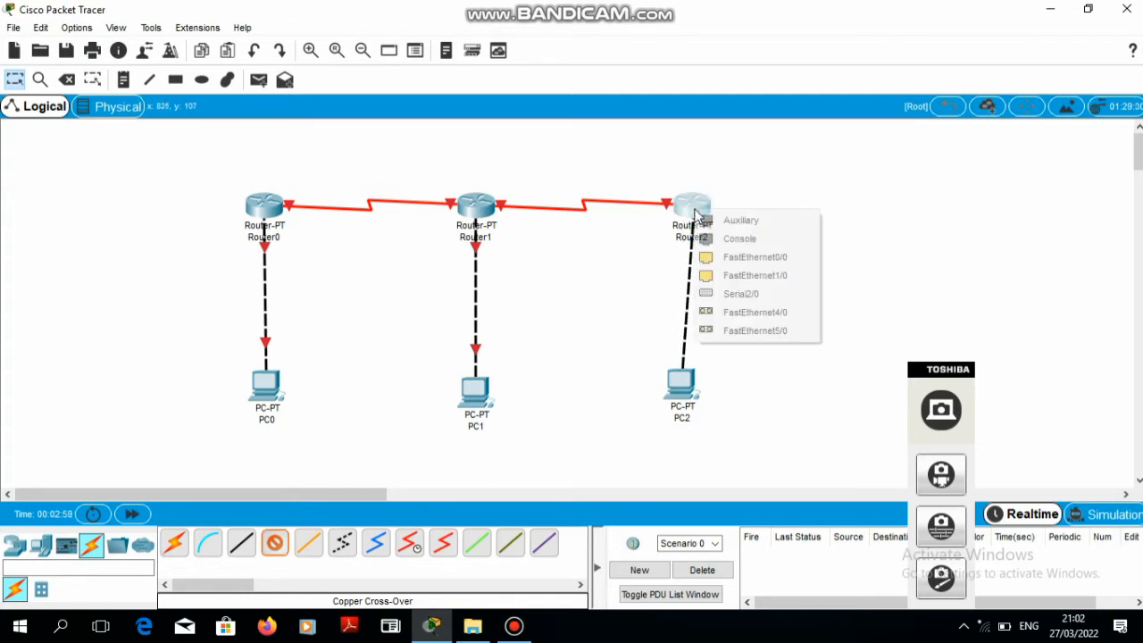
{"action": "left_click", "coordinate": [735, 257]}
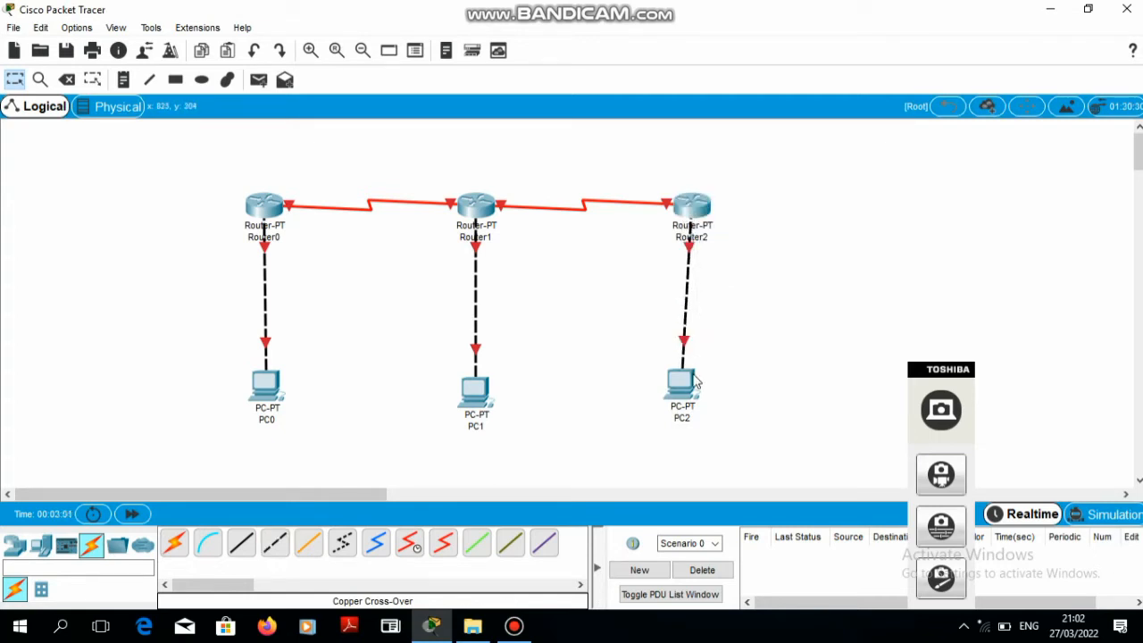
{"action": "left_click_drag", "start_coordinate": [697, 382], "coordinate": [703, 390]}
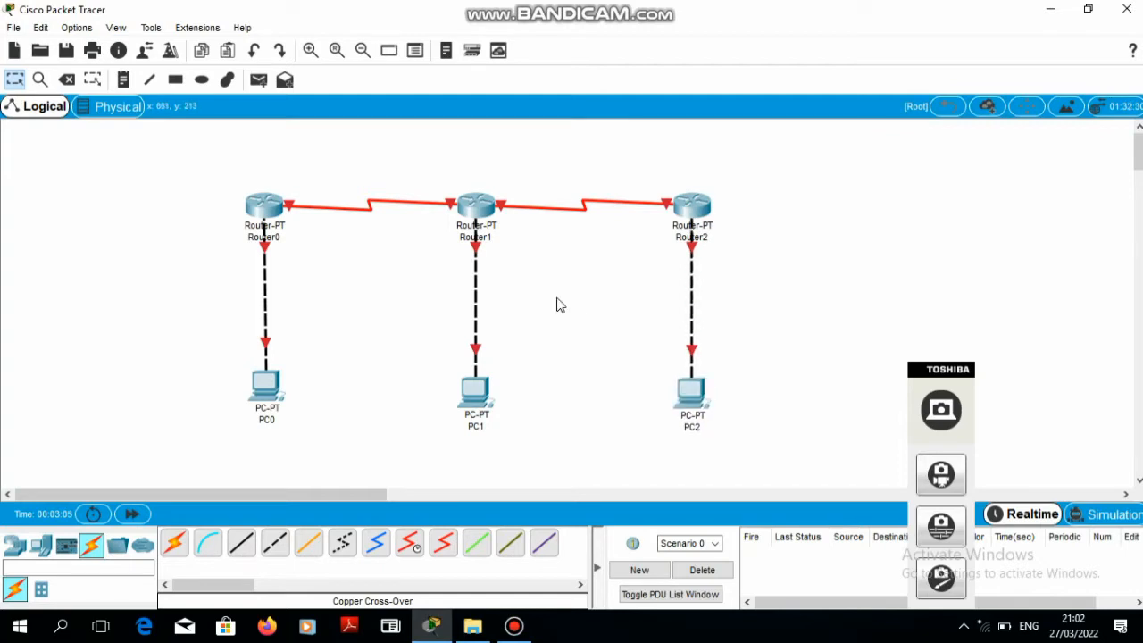
Add a note reading 192.168.1.2 below PC0 to label its IP address.
{"action": "left_click", "coordinate": [124, 80]}
{"action": "left_click", "coordinate": [244, 441]}
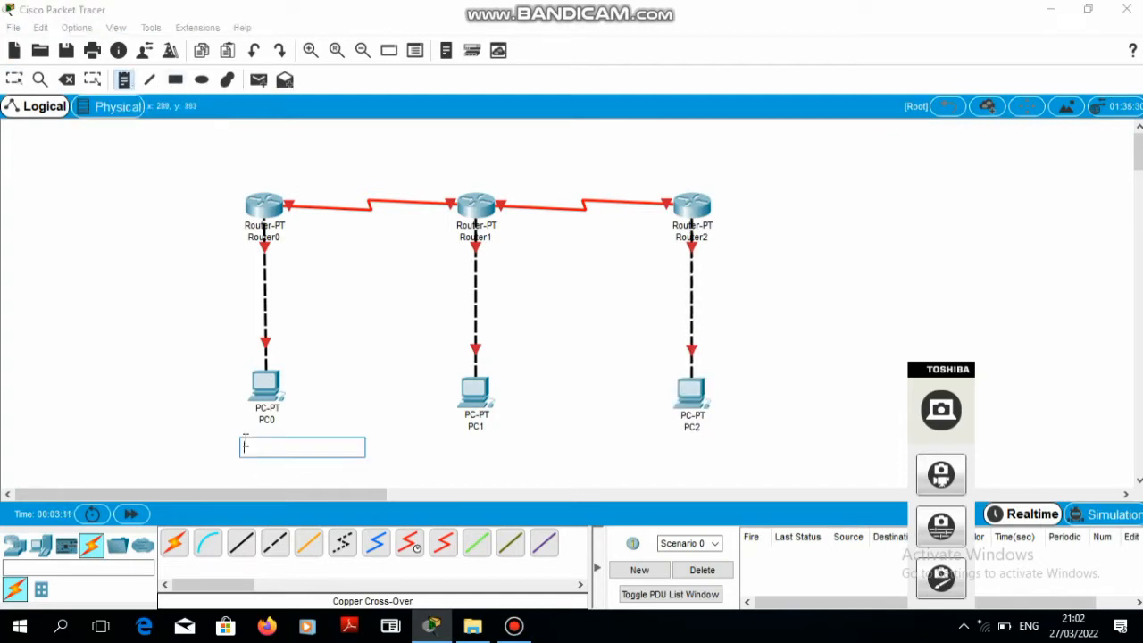
{"action": "type", "text": "192.168.1.2"}
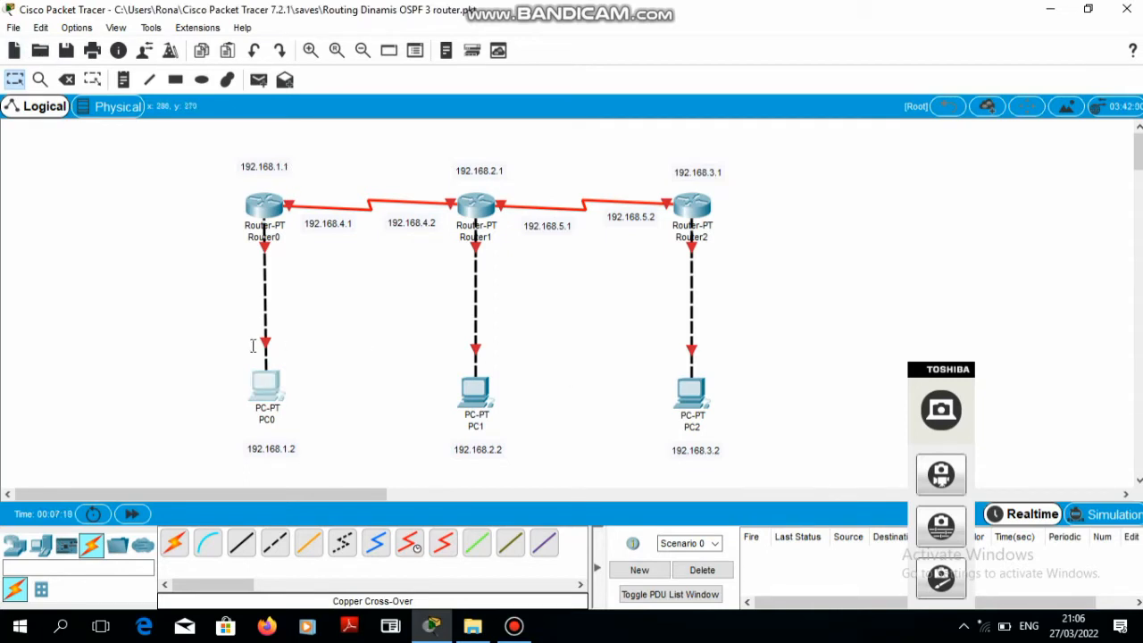
Configure PC0 with static IP address 192.168.1.2, subnet mask 255.255.255.0 and default gateway 192.168.1.1.
{"action": "mouse_move", "coordinate": [278, 390]}
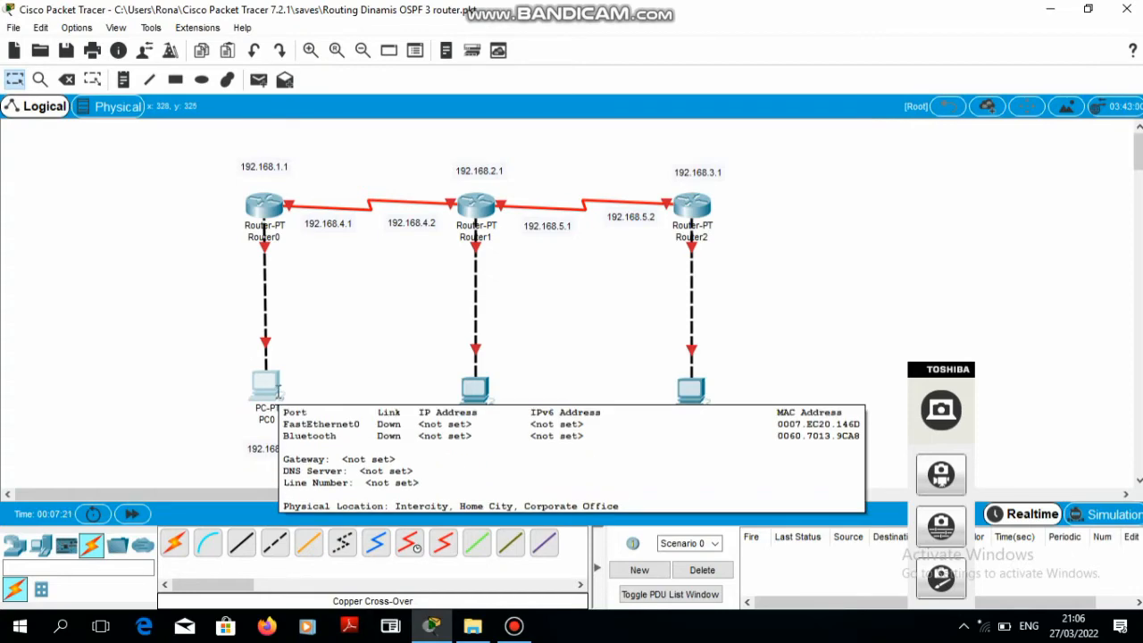
{"action": "left_click", "coordinate": [270, 389]}
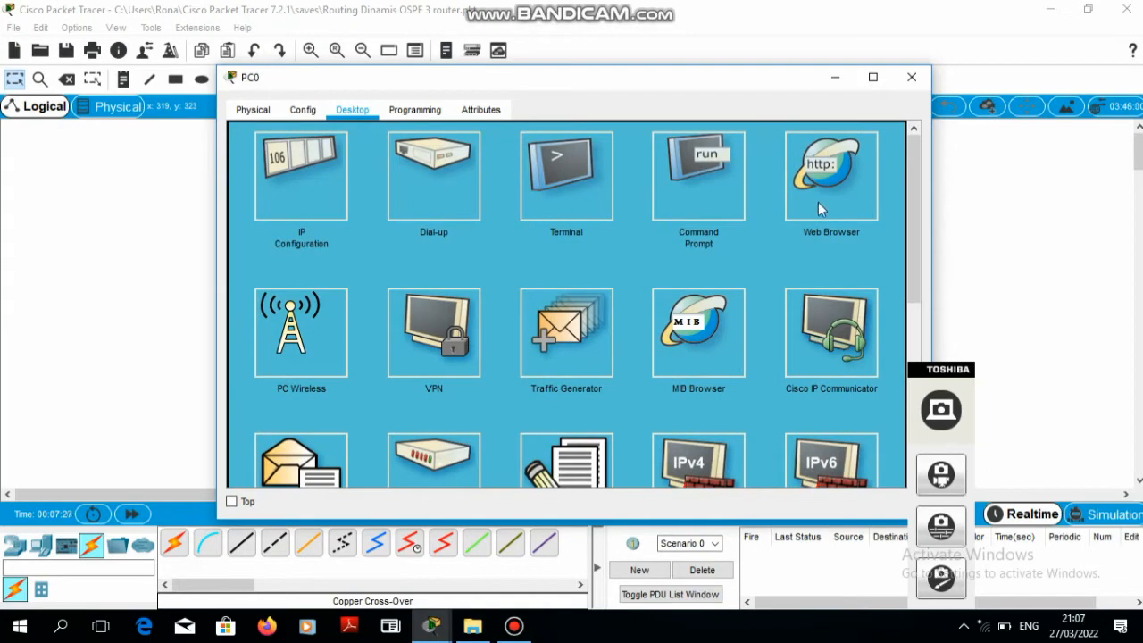
{"action": "left_click", "coordinate": [284, 171]}
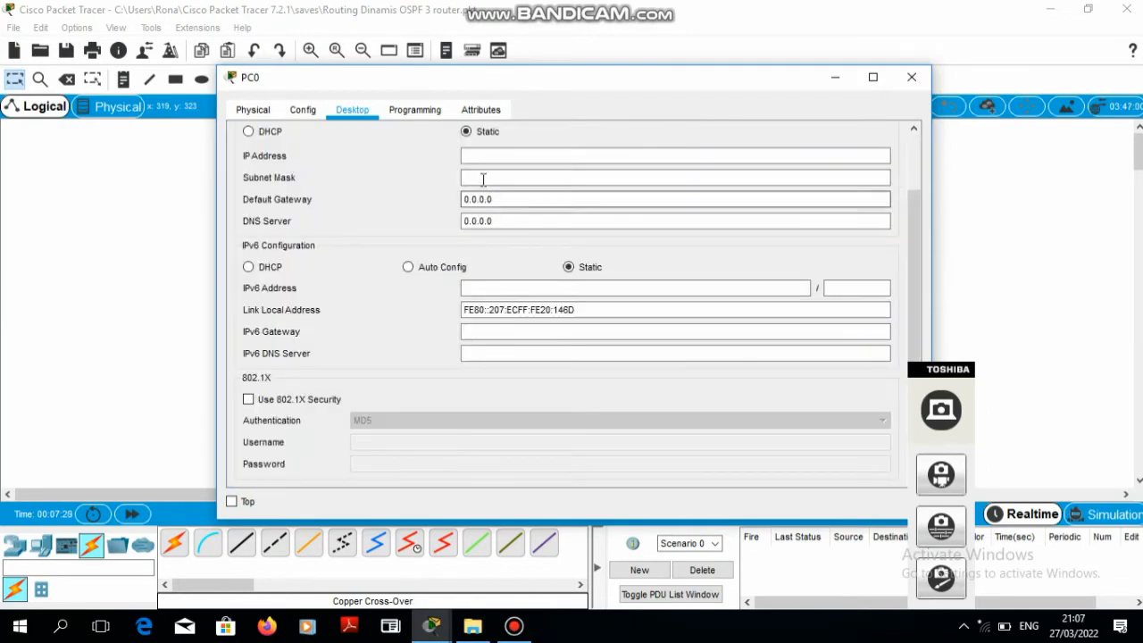
{"action": "left_click_drag", "start_coordinate": [447, 84], "coordinate": [564, 45]}
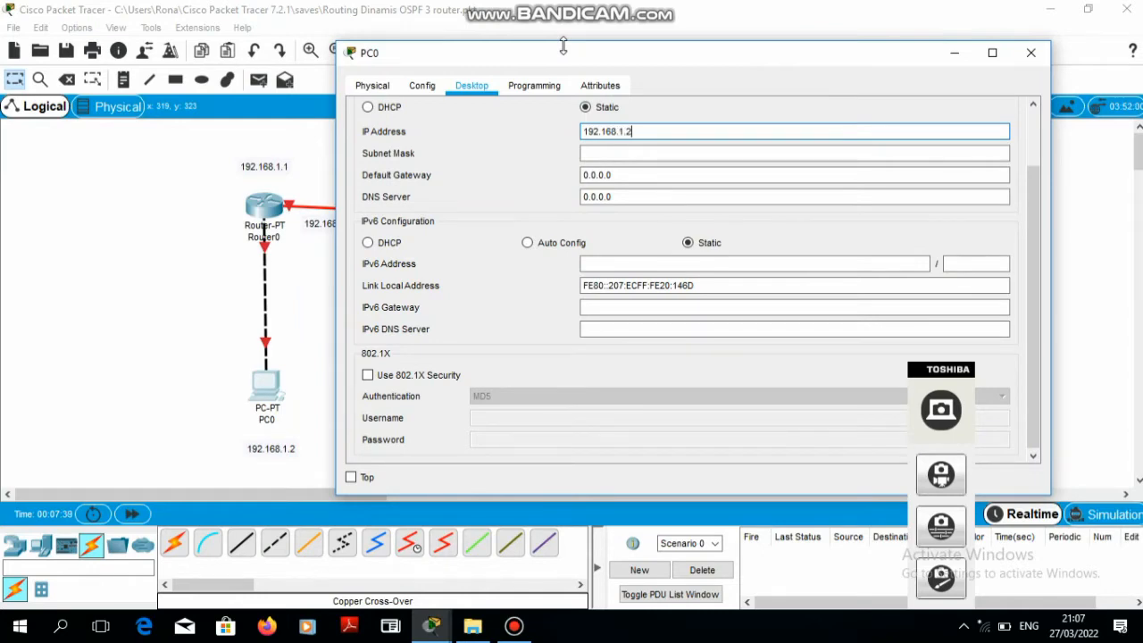
{"action": "left_click", "coordinate": [639, 156]}
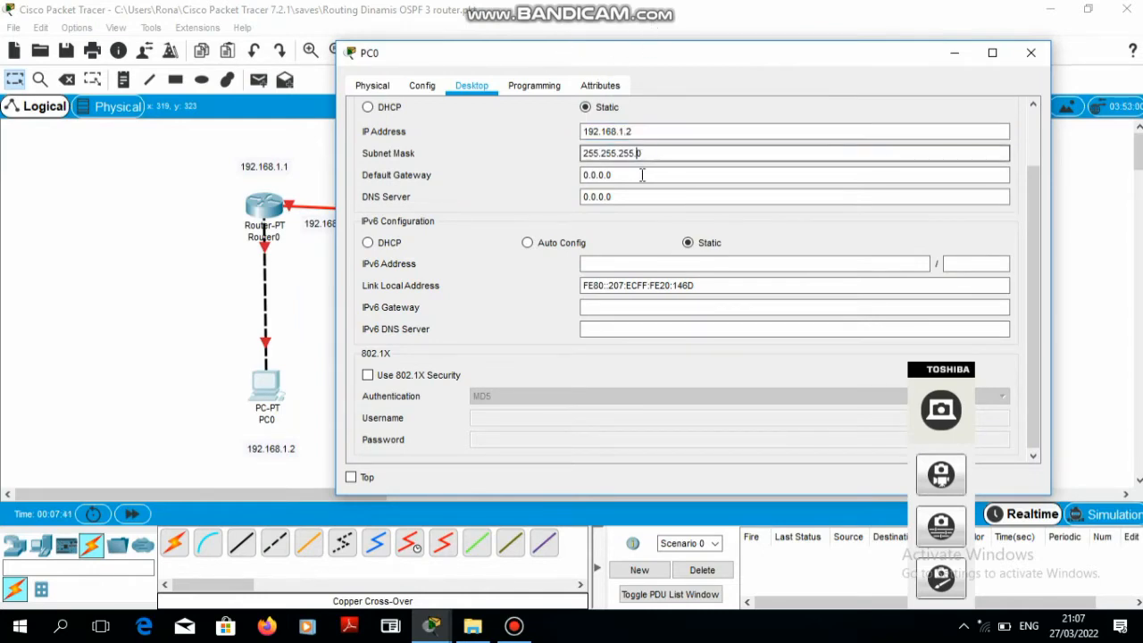
{"action": "left_click", "coordinate": [641, 176]}
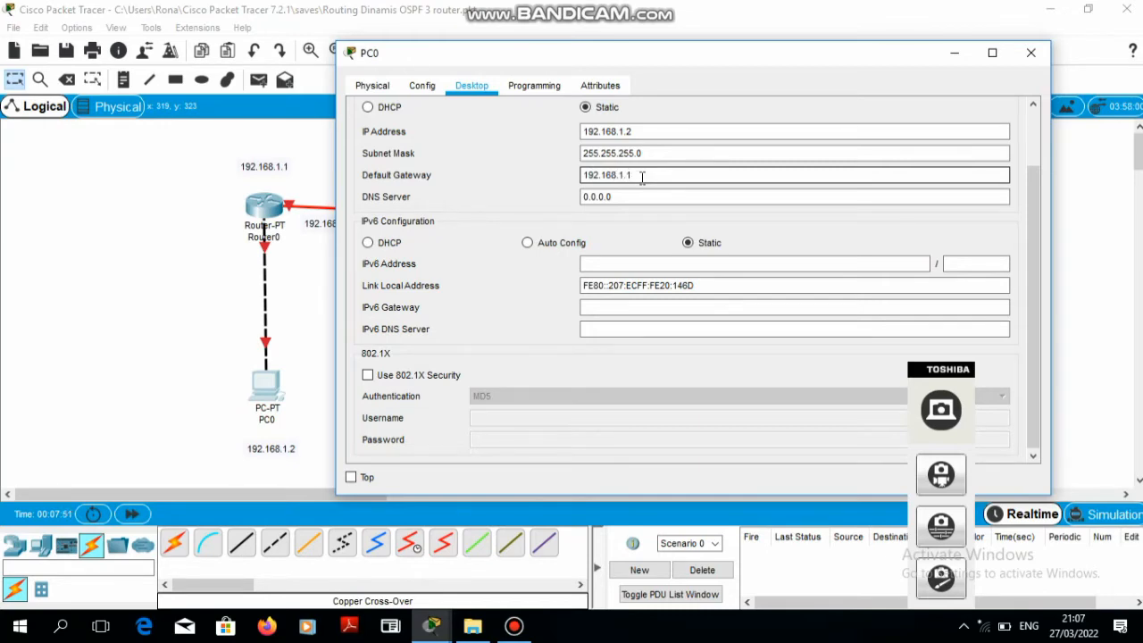
{"action": "left_click", "coordinate": [1029, 56]}
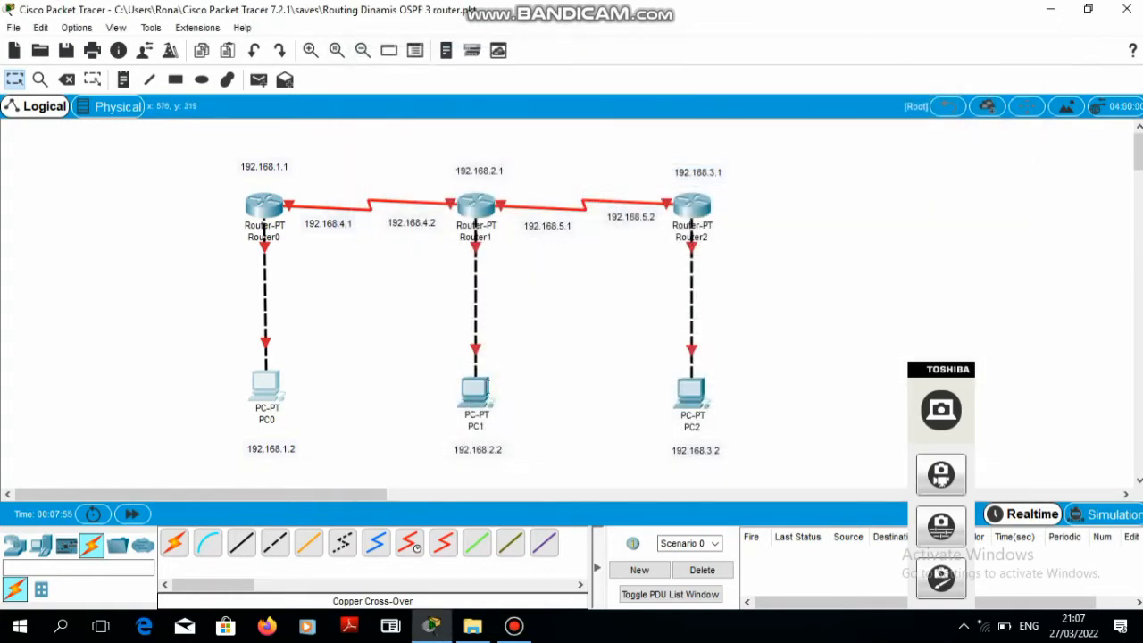
Open PC1's IP configuration and set its static IP address to 192.168.2.2 with subnet mask 255.255.255.0.
{"action": "left_click", "coordinate": [484, 401]}
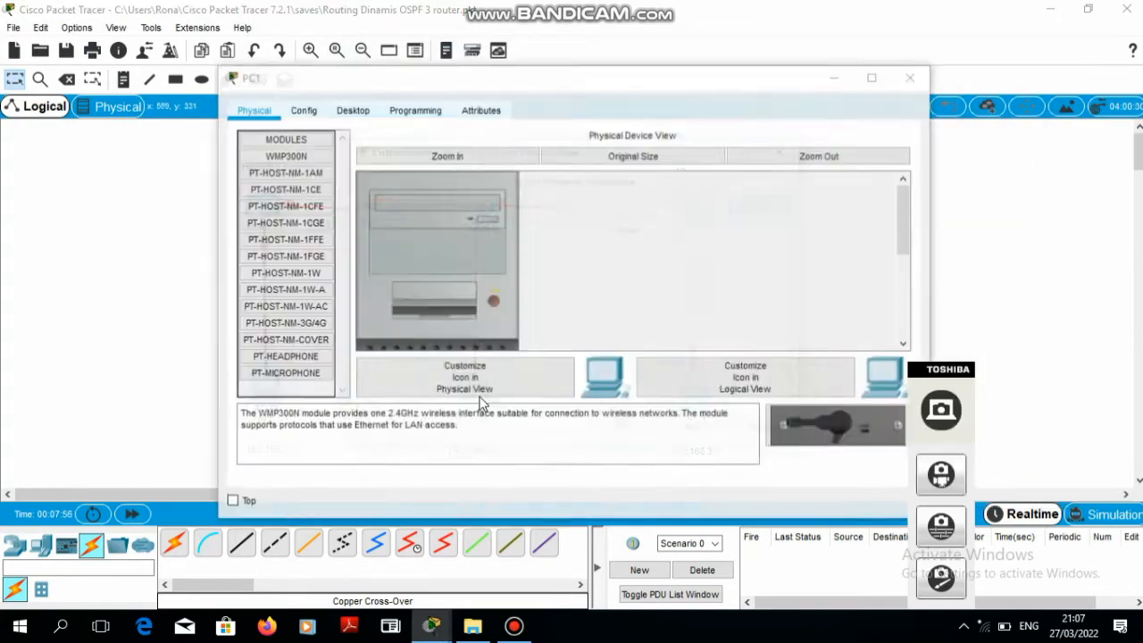
{"action": "left_click", "coordinate": [483, 401]}
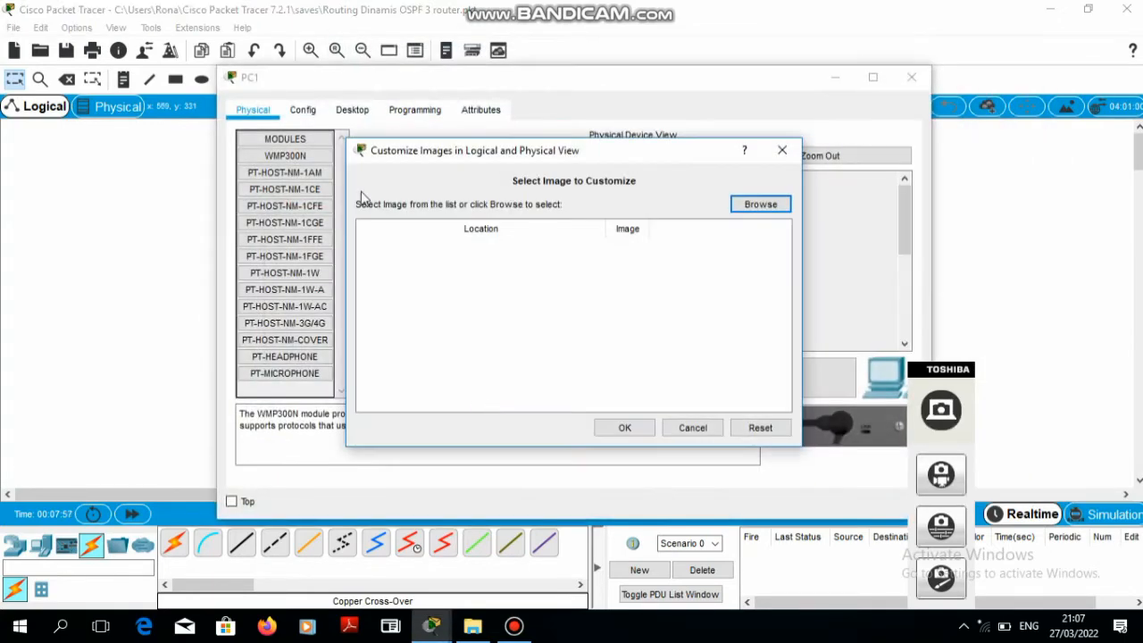
{"action": "left_click", "coordinate": [783, 150]}
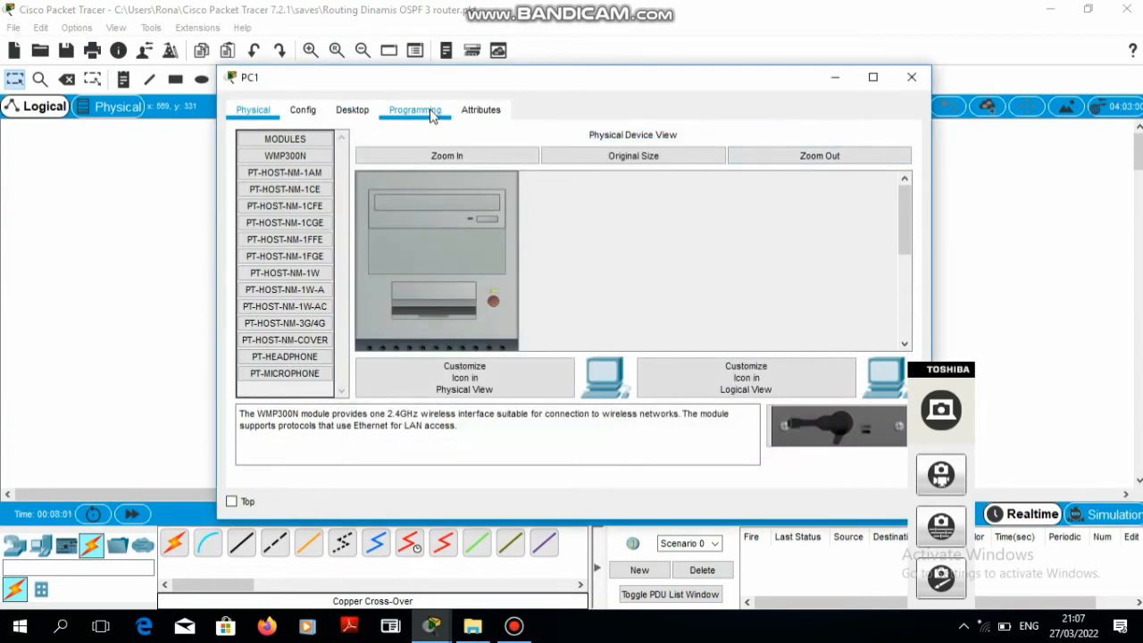
{"action": "left_click", "coordinate": [352, 111]}
{"action": "left_click", "coordinate": [306, 180]}
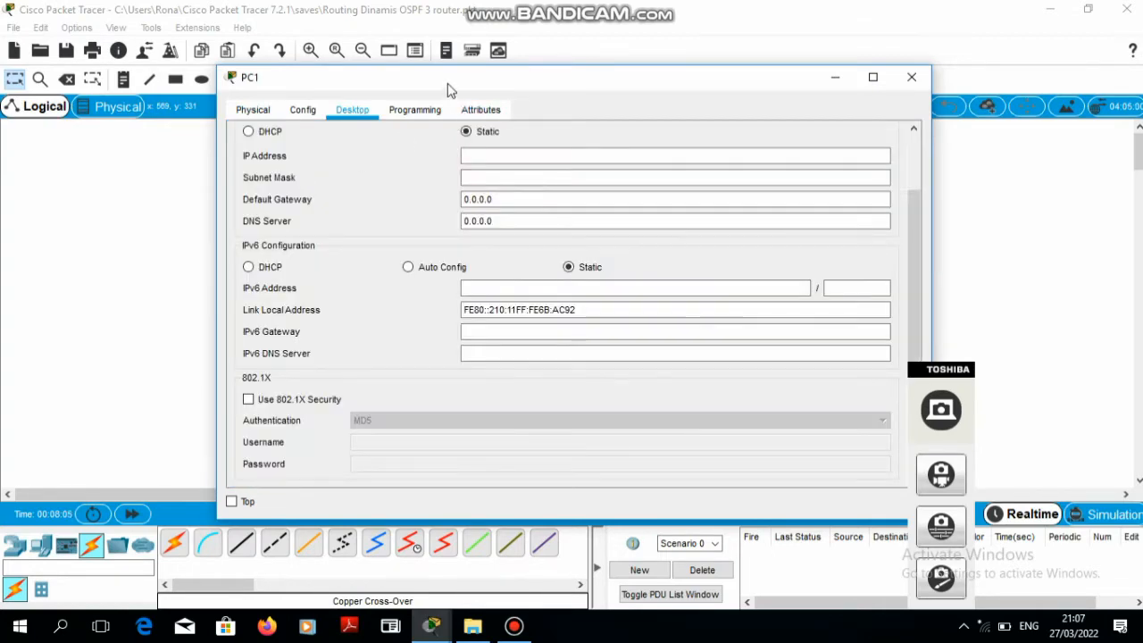
{"action": "left_click_drag", "start_coordinate": [447, 89], "coordinate": [739, 98]}
{"action": "left_click", "coordinate": [764, 164]}
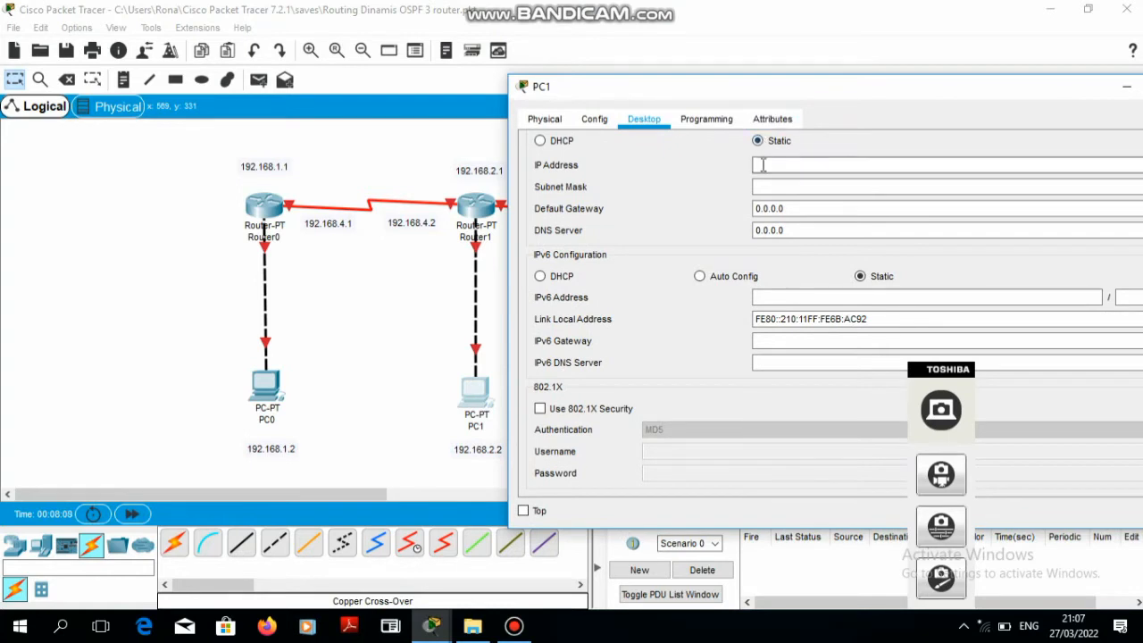
{"action": "type", "text": "192.1"}
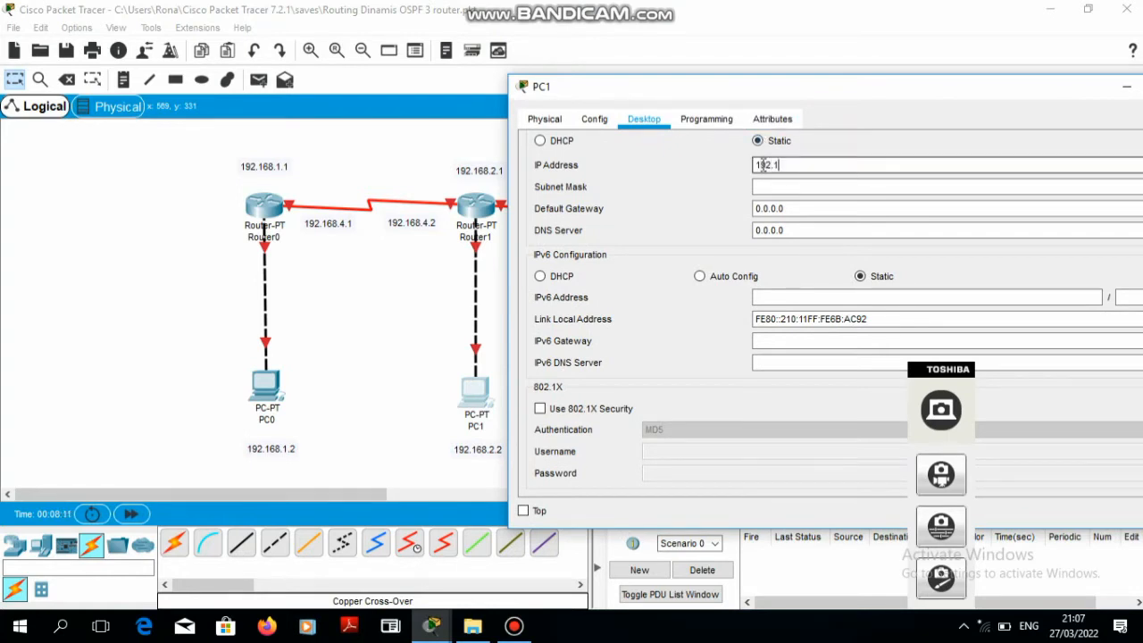
{"action": "type", "text": "68.2.2"}
{"action": "left_click", "coordinate": [775, 185]}
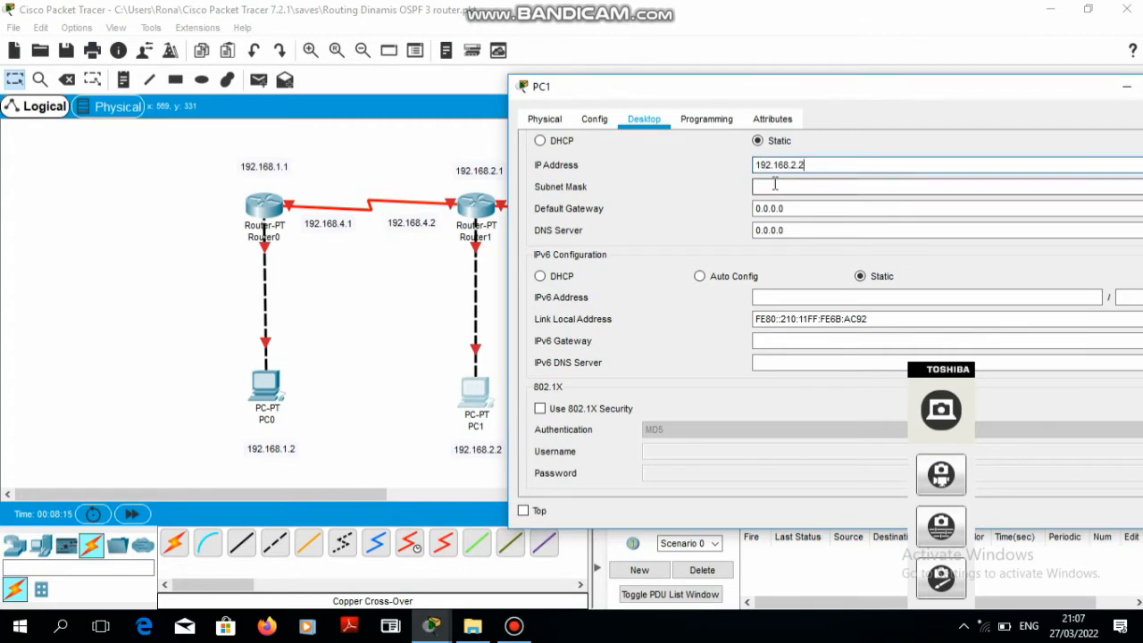
Set PC1's default gateway to 192.168.2.1 and close its configuration window.
{"action": "left_click", "coordinate": [795, 207]}
{"action": "key", "text": "BackSpace"}
{"action": "key", "text": "BackSpace"}
{"action": "key", "text": "BackSpace"}
{"action": "key", "text": "BackSpace"}
{"action": "key", "text": "BackSpace"}
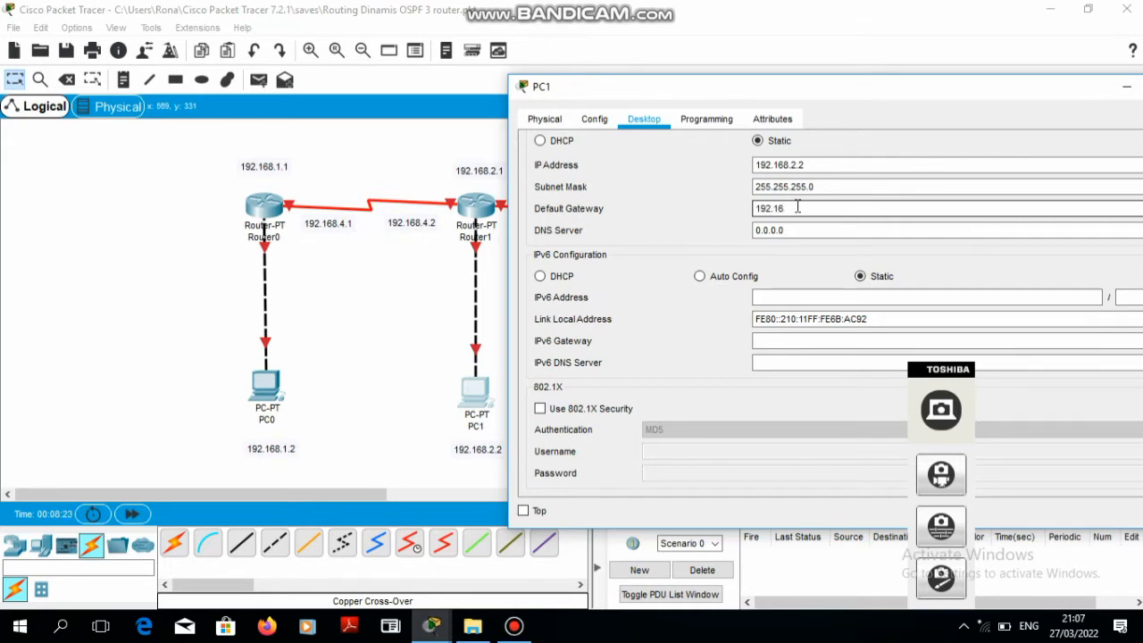
{"action": "type", "text": "192.168.2.1"}
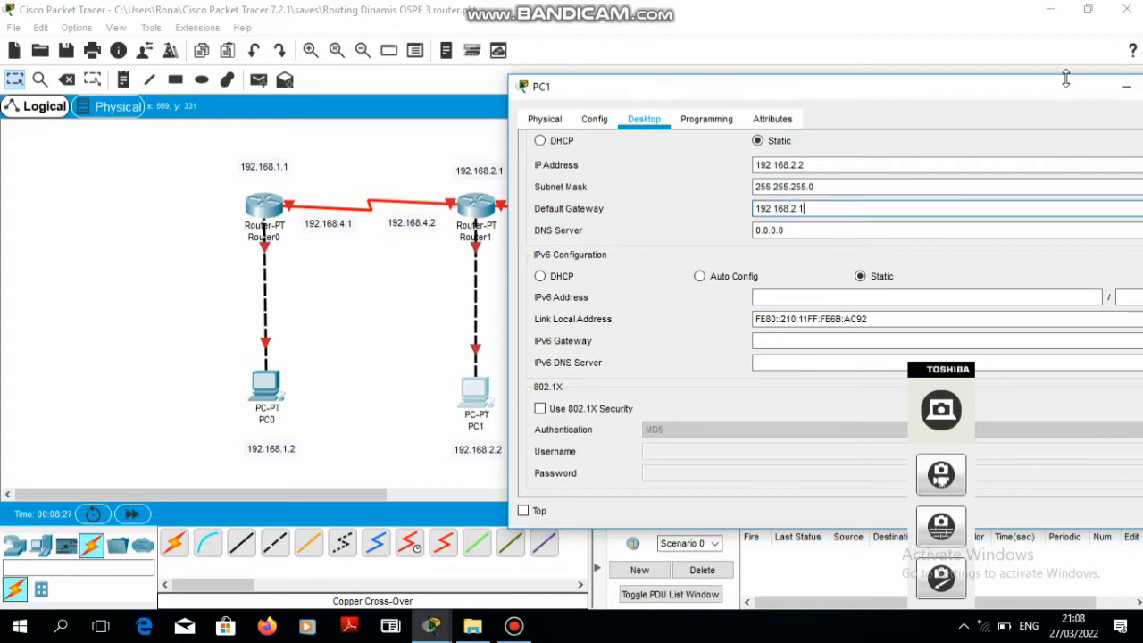
{"action": "left_click_drag", "start_coordinate": [1065, 77], "coordinate": [1062, 90]}
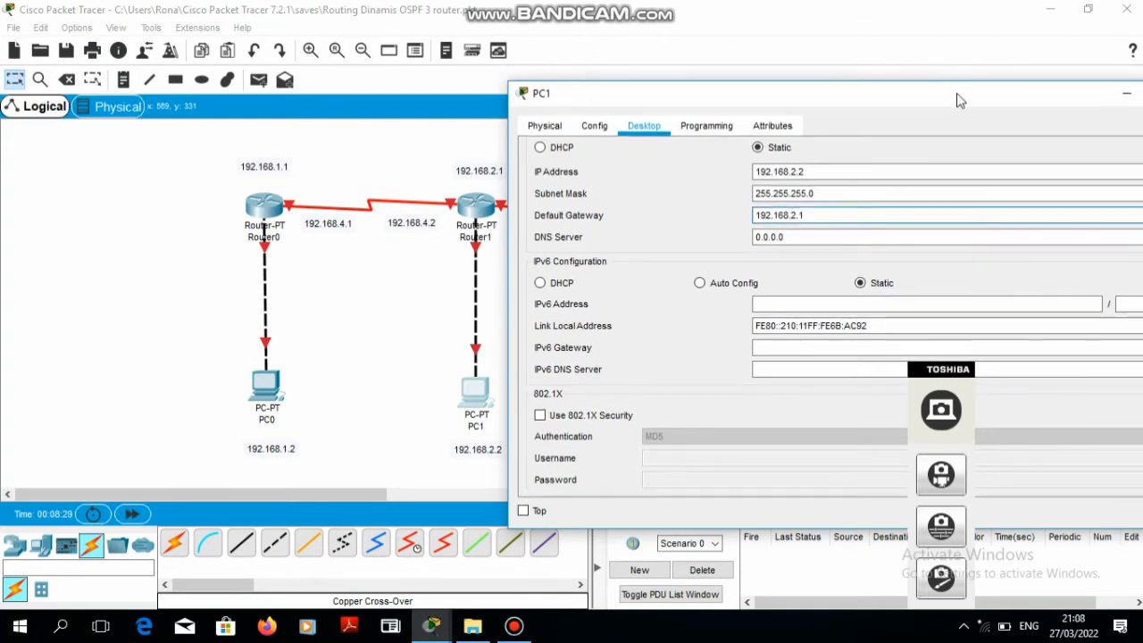
{"action": "left_click_drag", "start_coordinate": [956, 102], "coordinate": [764, 123]}
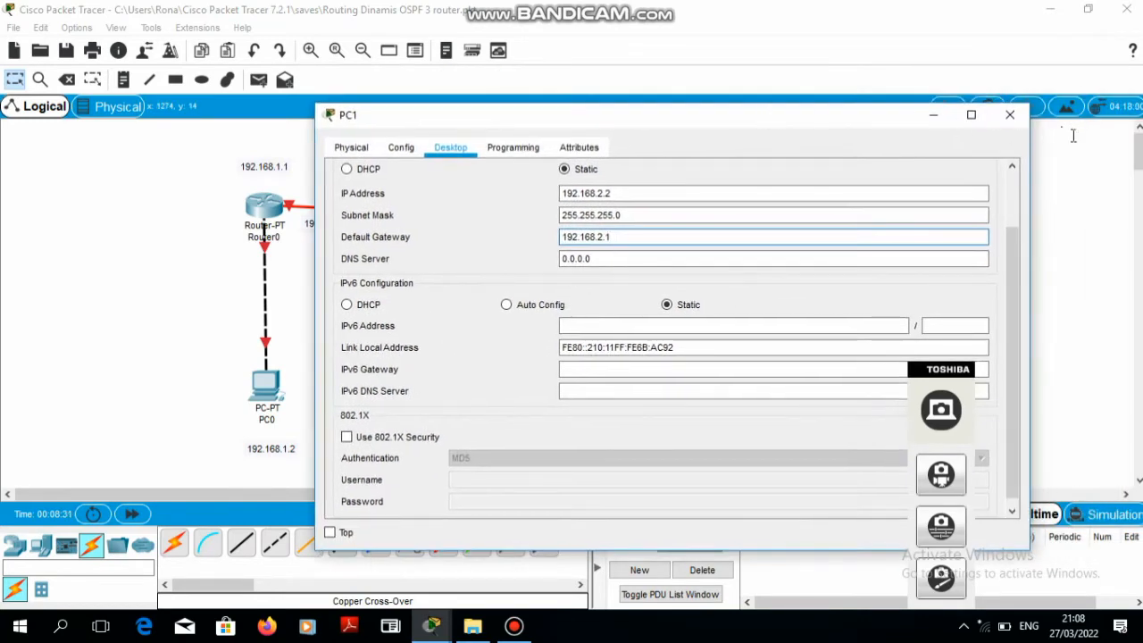
{"action": "left_click", "coordinate": [1011, 116]}
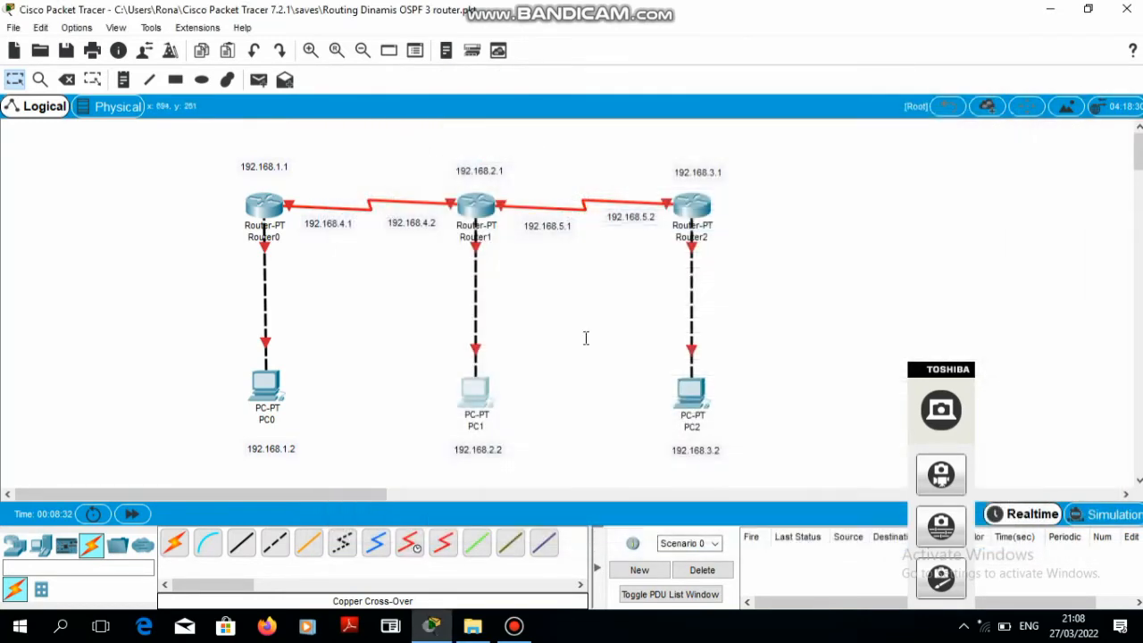
Configure PC2 with static IP address 192.168.3.2 and subnet mask 255.255.255.0, and fill in its default gateway.
{"action": "left_click", "coordinate": [690, 390]}
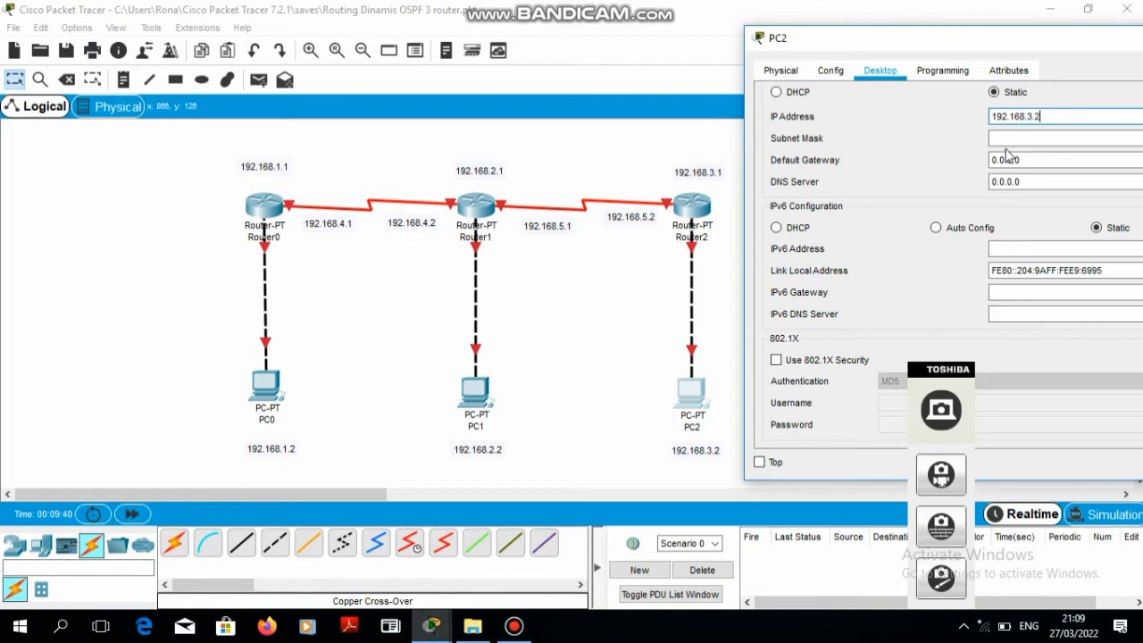
{"action": "left_click", "coordinate": [1002, 139]}
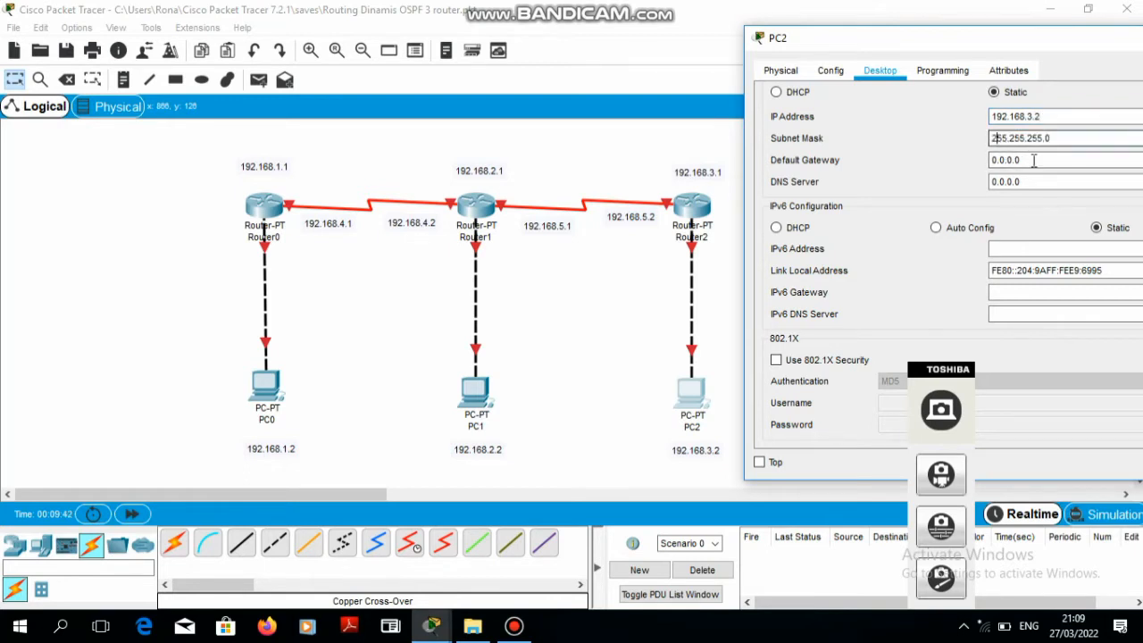
{"action": "left_click", "coordinate": [1035, 161]}
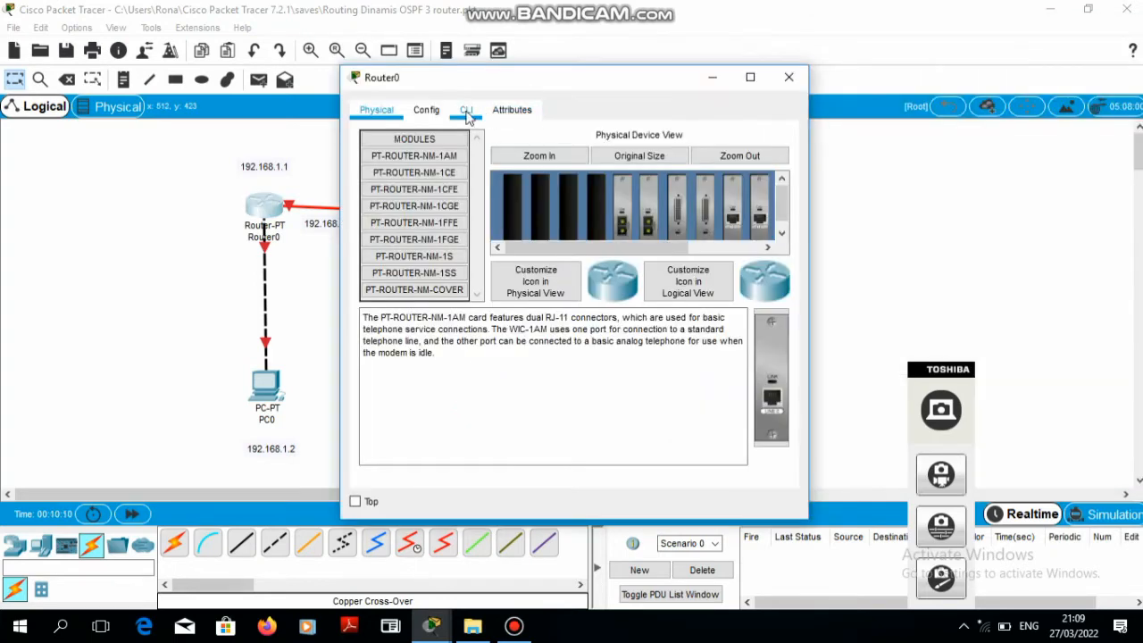
In Router0's command line, decline the initial configuration dialog and enter global configuration mode with enable and conf t.
{"action": "left_click", "coordinate": [466, 111]}
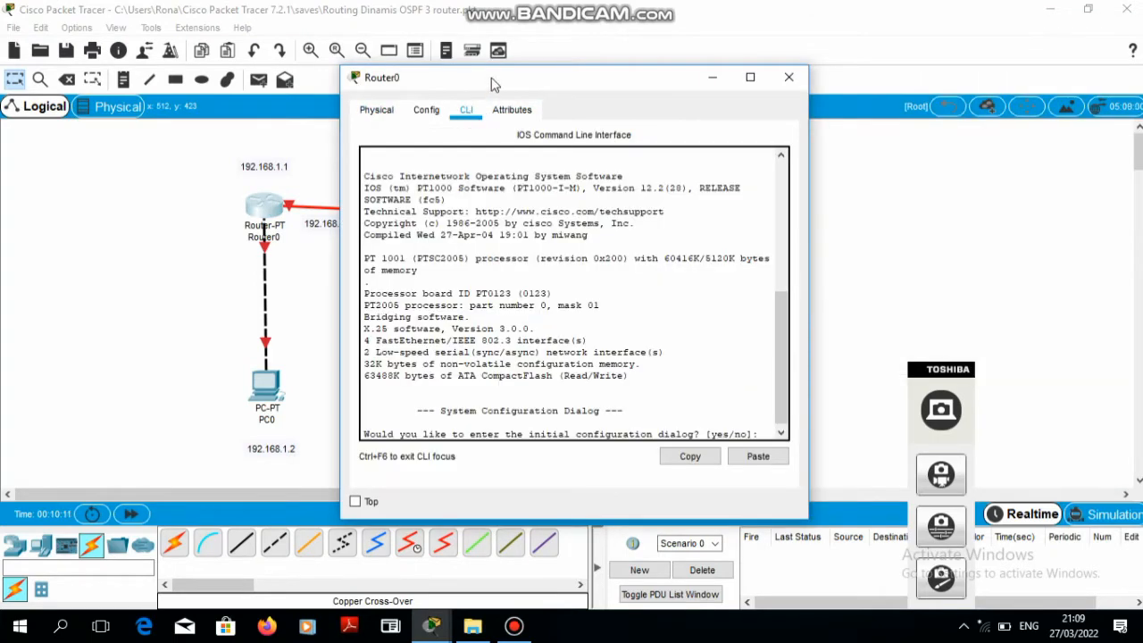
{"action": "left_click_drag", "start_coordinate": [491, 85], "coordinate": [511, 109]}
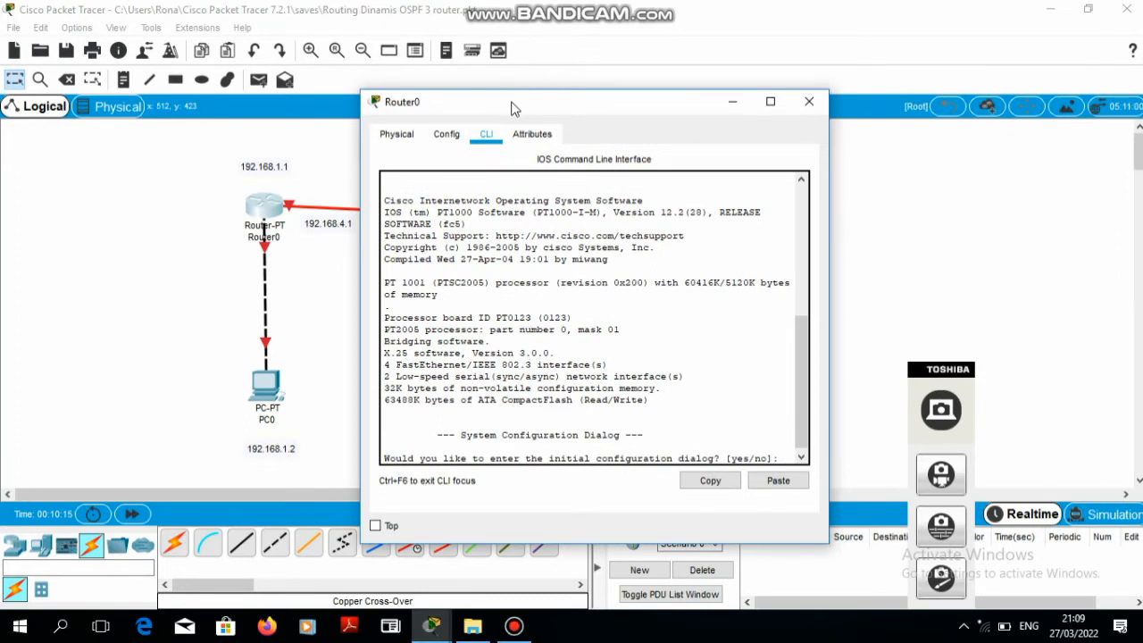
{"action": "type", "text": "no"}
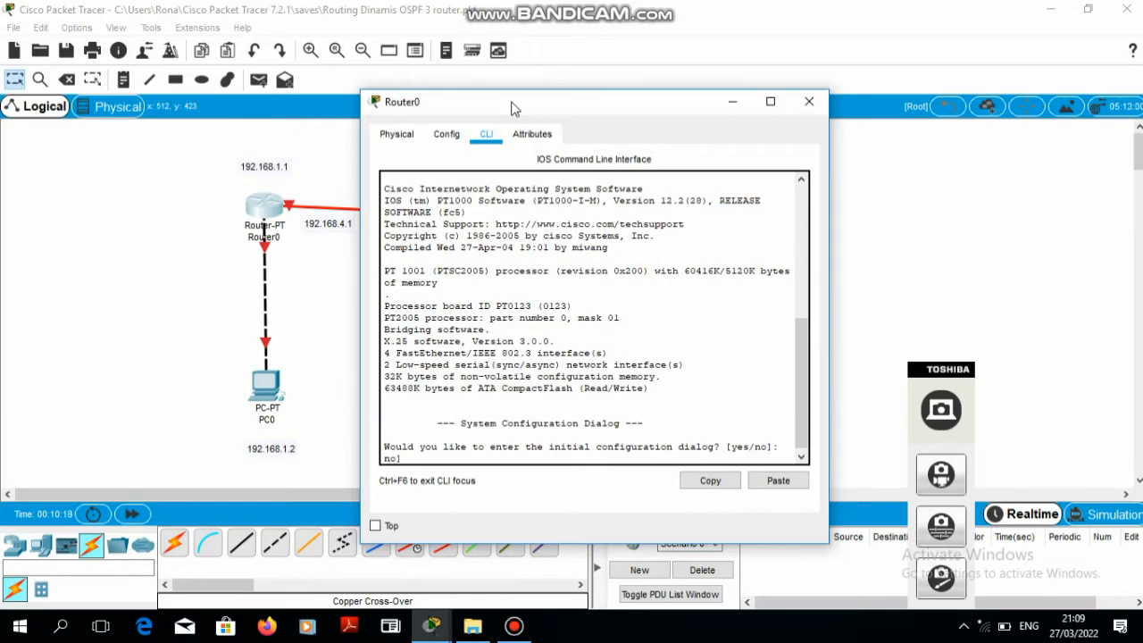
{"action": "key", "text": "Return"}
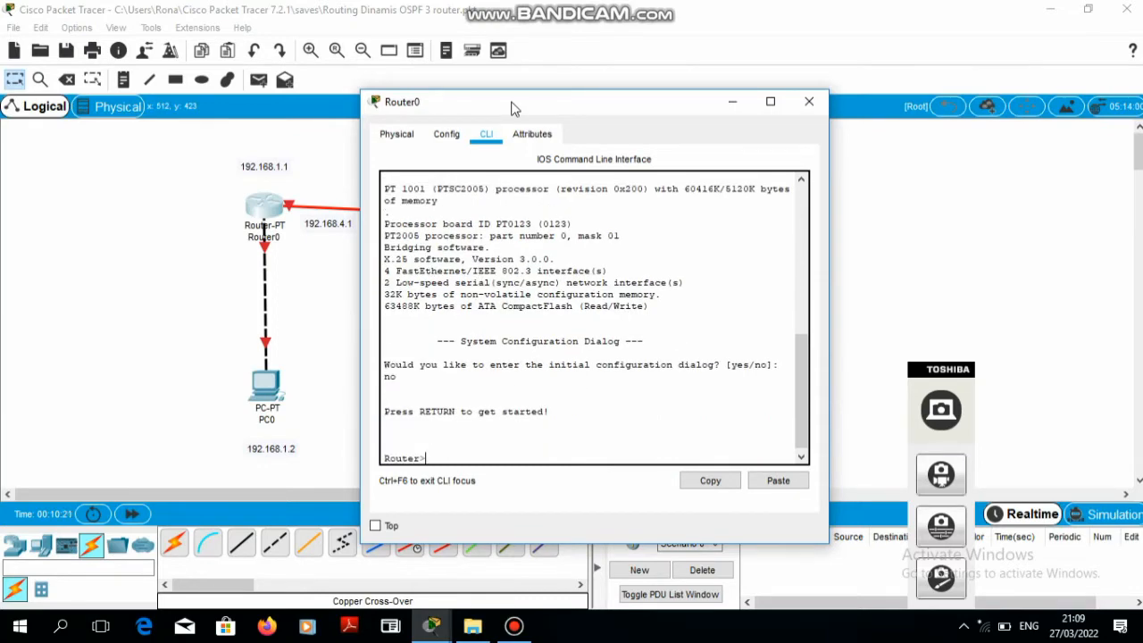
{"action": "type", "text": "enable"}
{"action": "key", "text": "Return"}
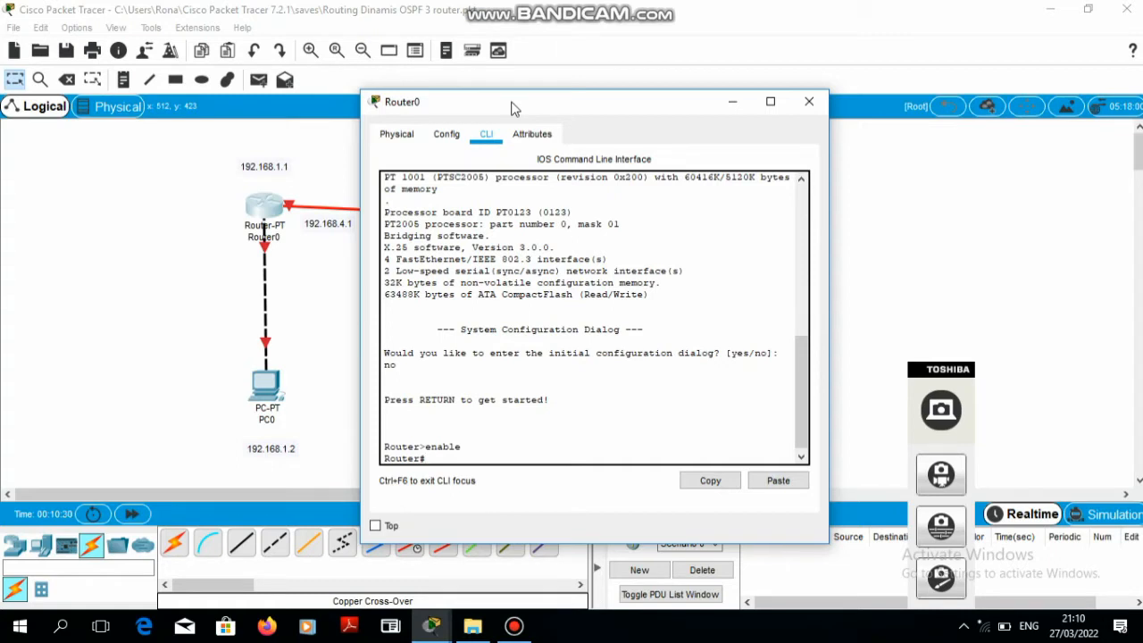
{"action": "type", "text": "conf t"}
{"action": "key", "text": "Return"}
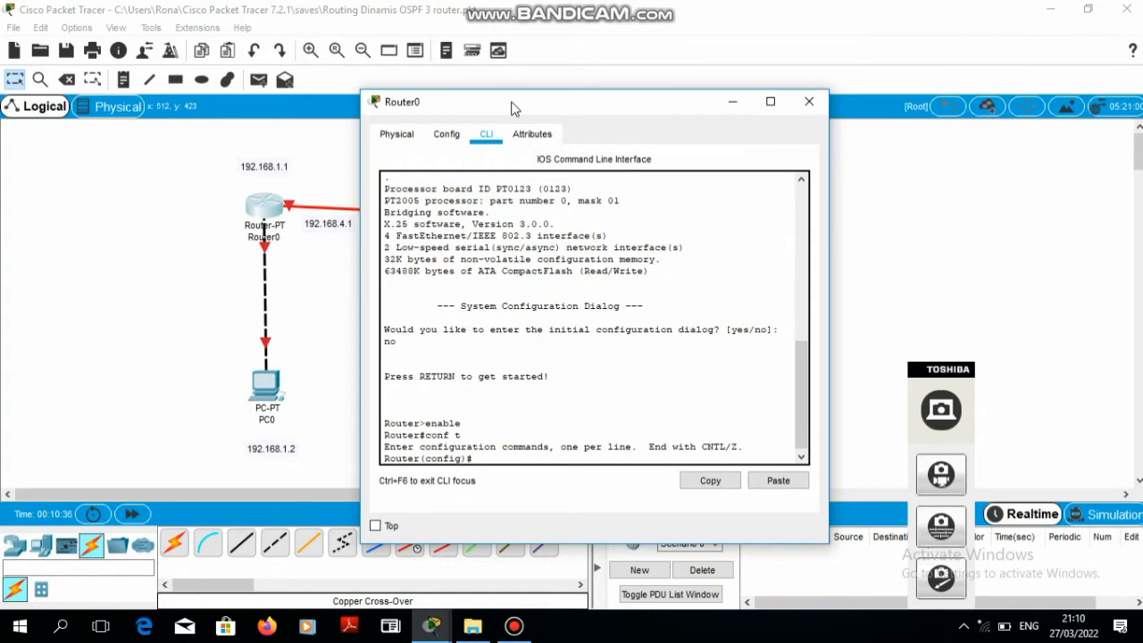
Assign IP address 192.168.1.1 with mask 255.255.255.0 to Router0's interface fa0/0.
{"action": "left_click_drag", "start_coordinate": [509, 109], "coordinate": [548, 61]}
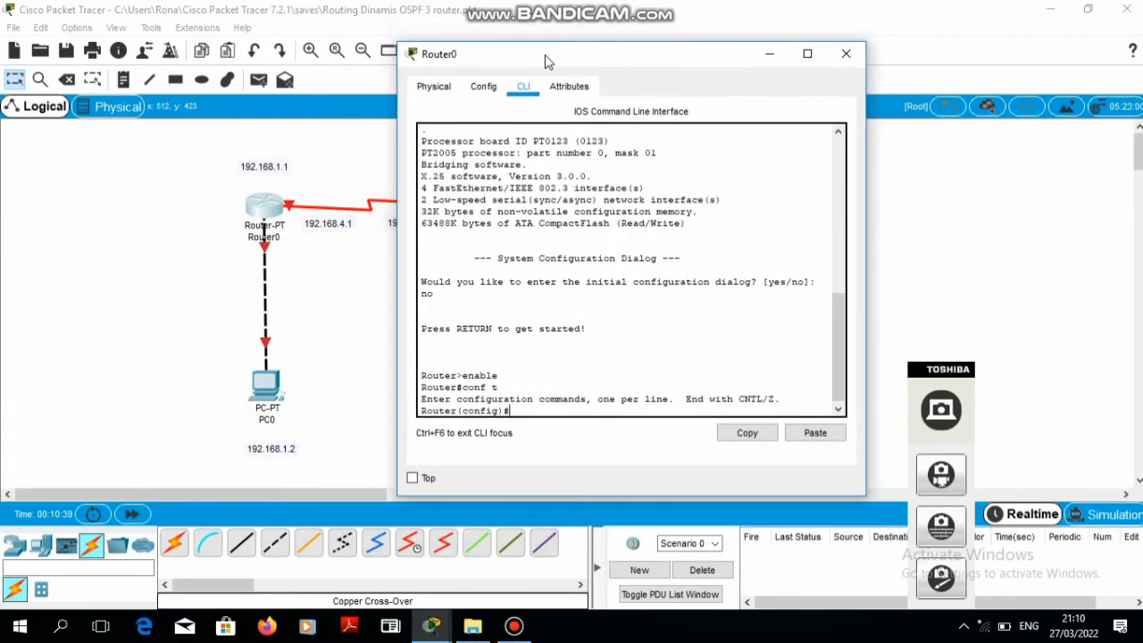
{"action": "type", "text": "int fa0/0"}
{"action": "key", "text": "Return"}
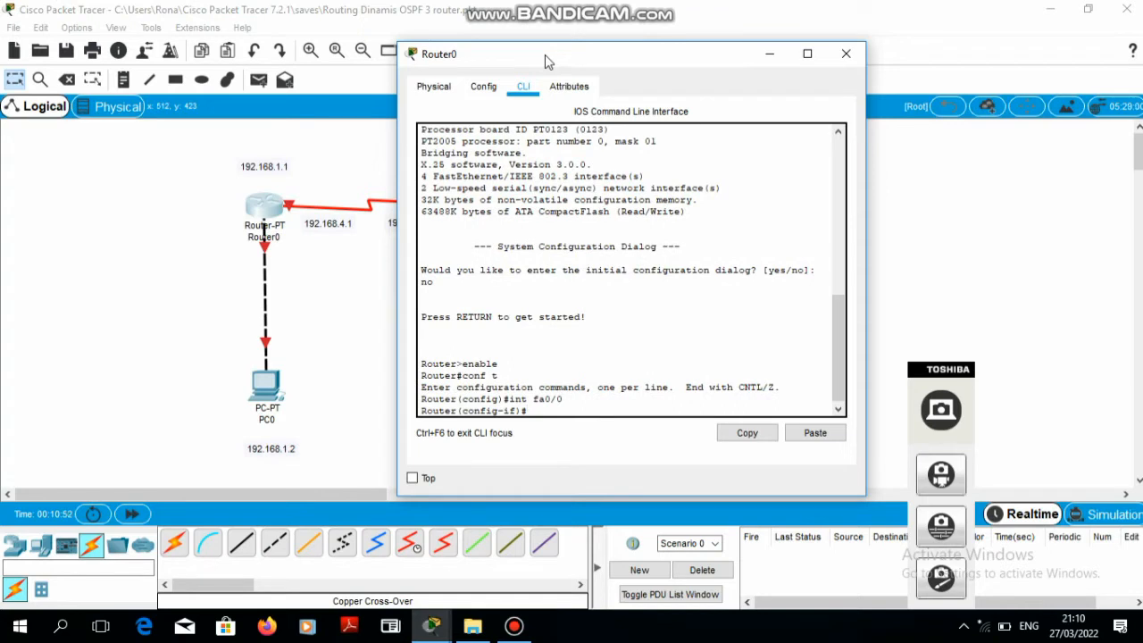
{"action": "type", "text": "ip address 192.16"}
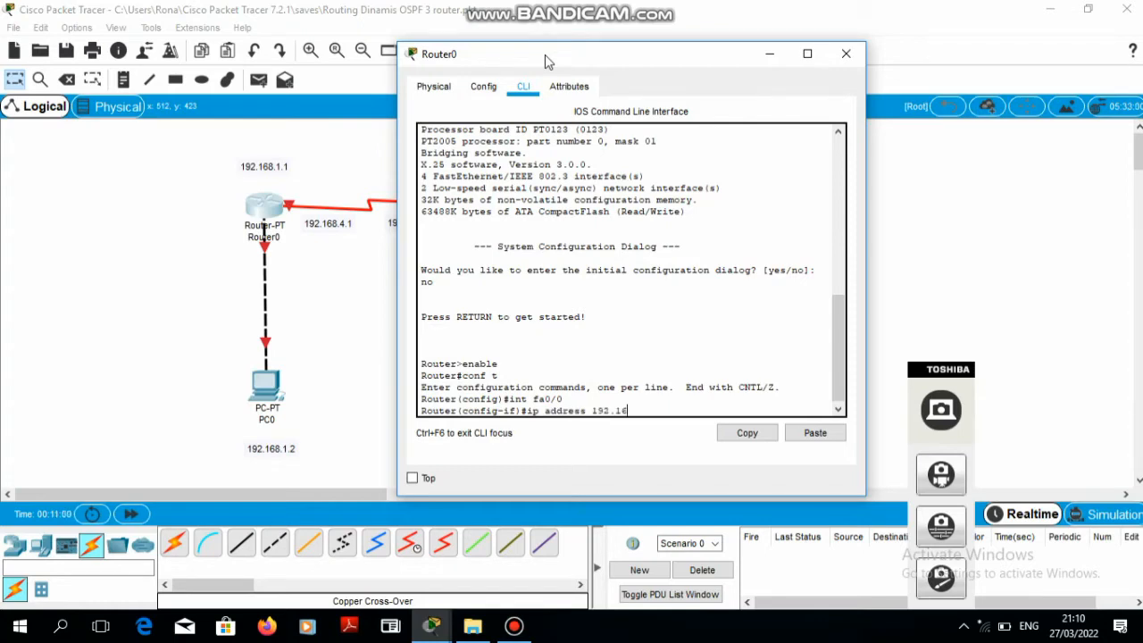
{"action": "type", "text": "8.1.1 255.255.255.0"}
{"action": "key", "text": "Return"}
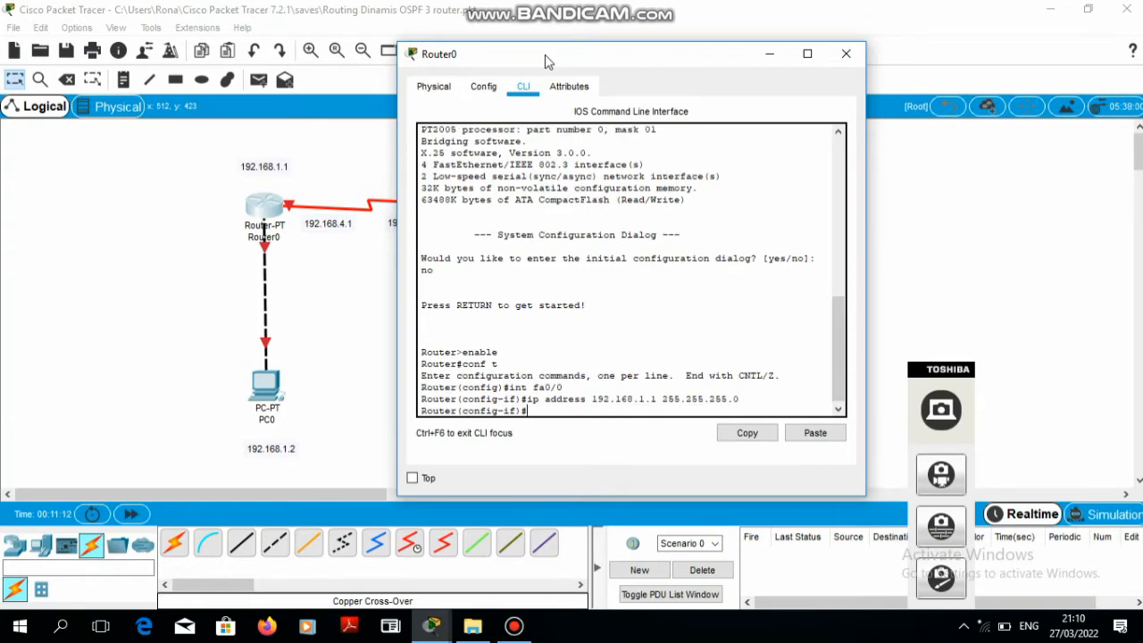
Enable Router0's fa0/0 interface with no sh and exit to global configuration mode.
{"action": "type", "text": "no sh"}
{"action": "key", "text": "Return"}
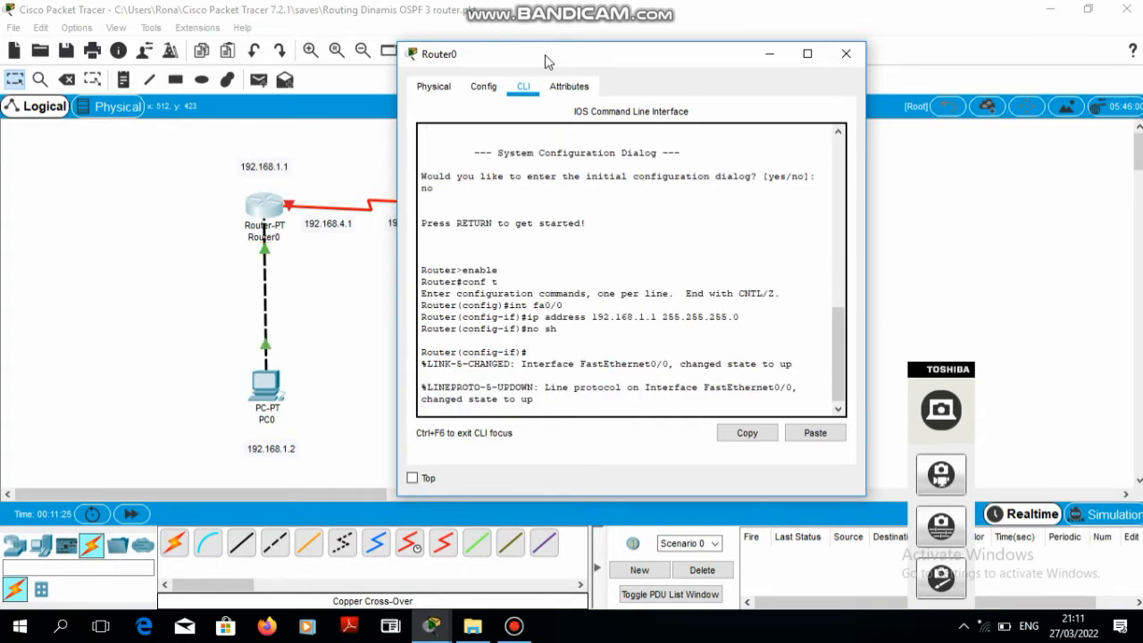
{"action": "key", "text": "Return"}
{"action": "type", "text": "ei"}
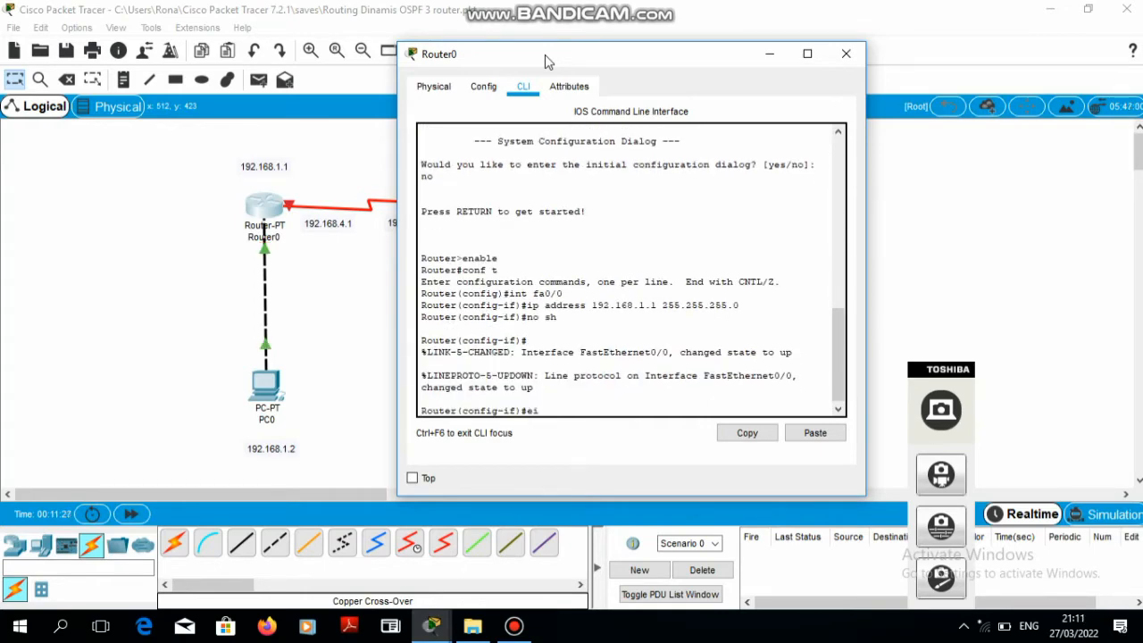
{"action": "type", "text": "txit"}
{"action": "key", "text": "Return"}
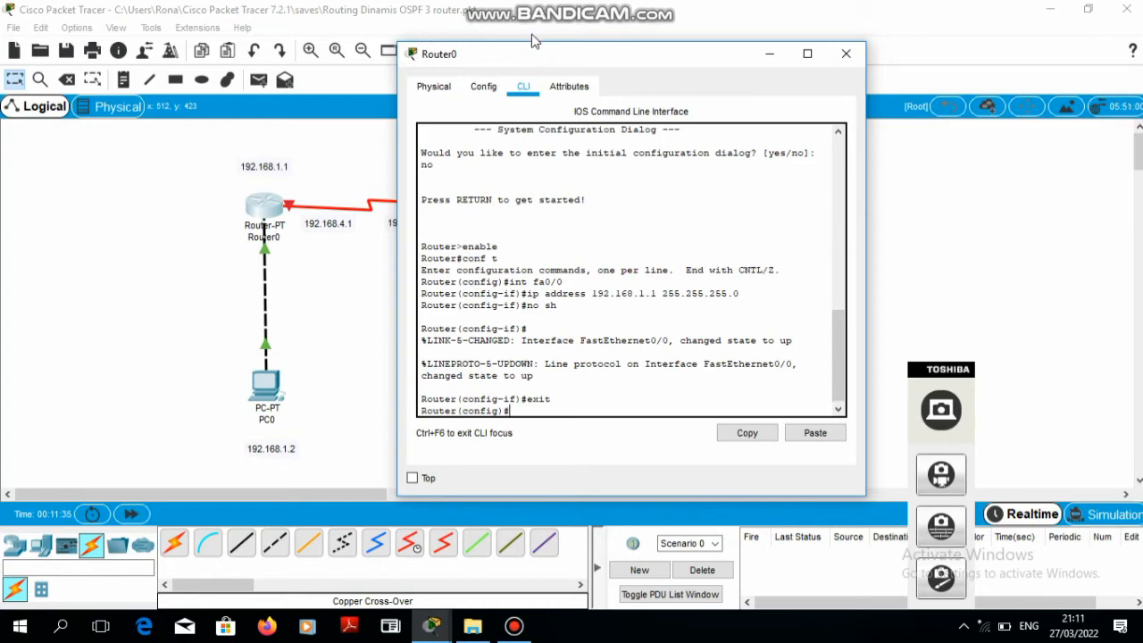
Assign IP address 192.168.4.1 with mask 255.255.255.0 to Router0's interface se2/0.
{"action": "mouse_move", "coordinate": [527, 64]}
{"action": "left_mouse_down"}
{"action": "mouse_move", "coordinate": [549, 39]}
{"action": "mouse_move", "coordinate": [527, 47]}
{"action": "left_mouse_up"}
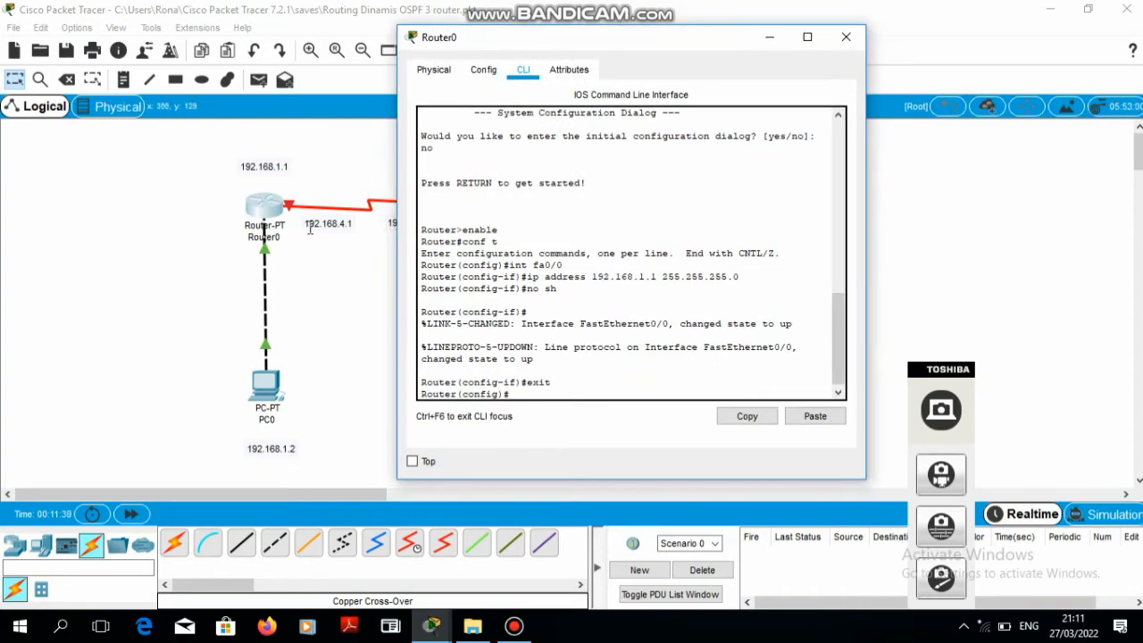
{"action": "left_click_drag", "start_coordinate": [452, 49], "coordinate": [546, 31]}
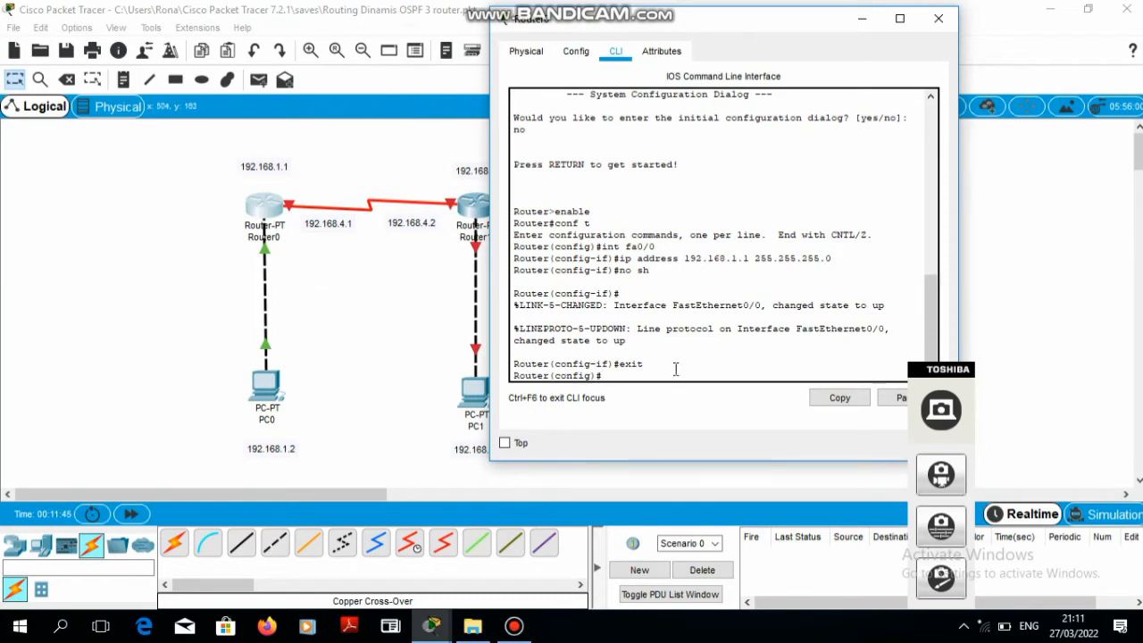
{"action": "type", "text": "nt se2/0"}
{"action": "key", "text": "Return"}
{"action": "type", "text": "ip"}
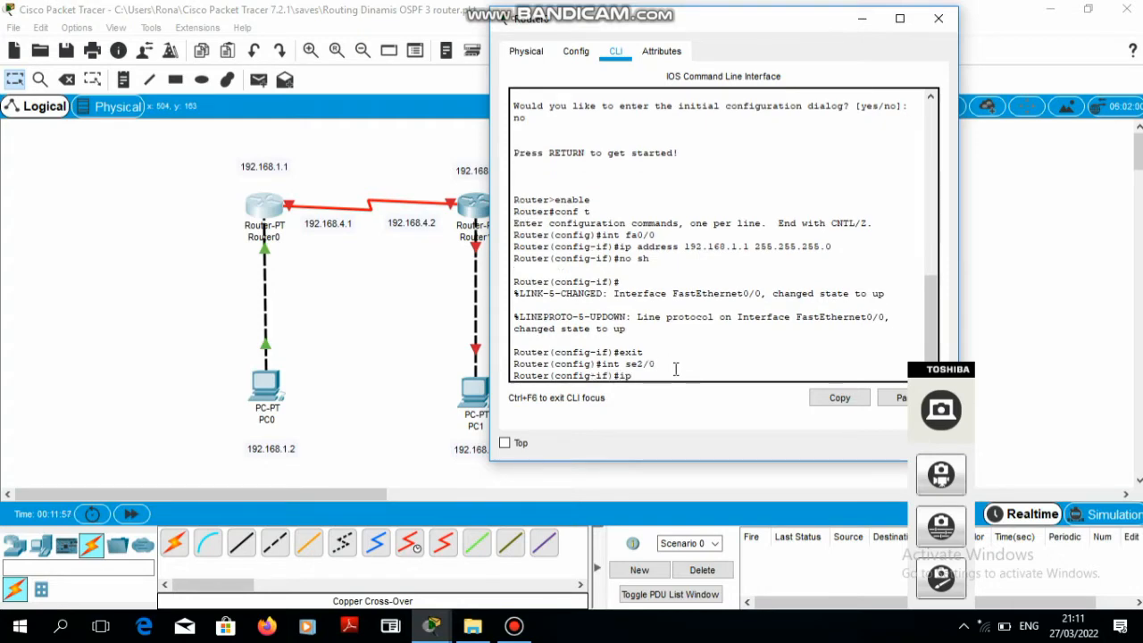
{"action": "type", "text": " add 192.168.4.1"}
{"action": "key", "text": "Return"}
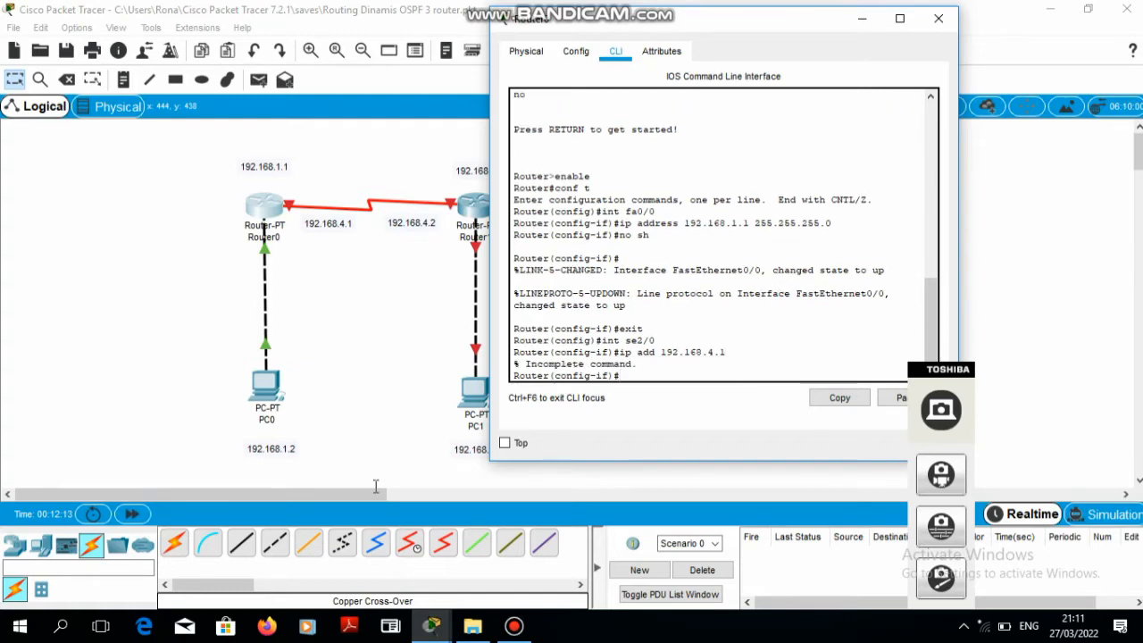
{"action": "type", "text": "ip add 192.168.4.1 255"}
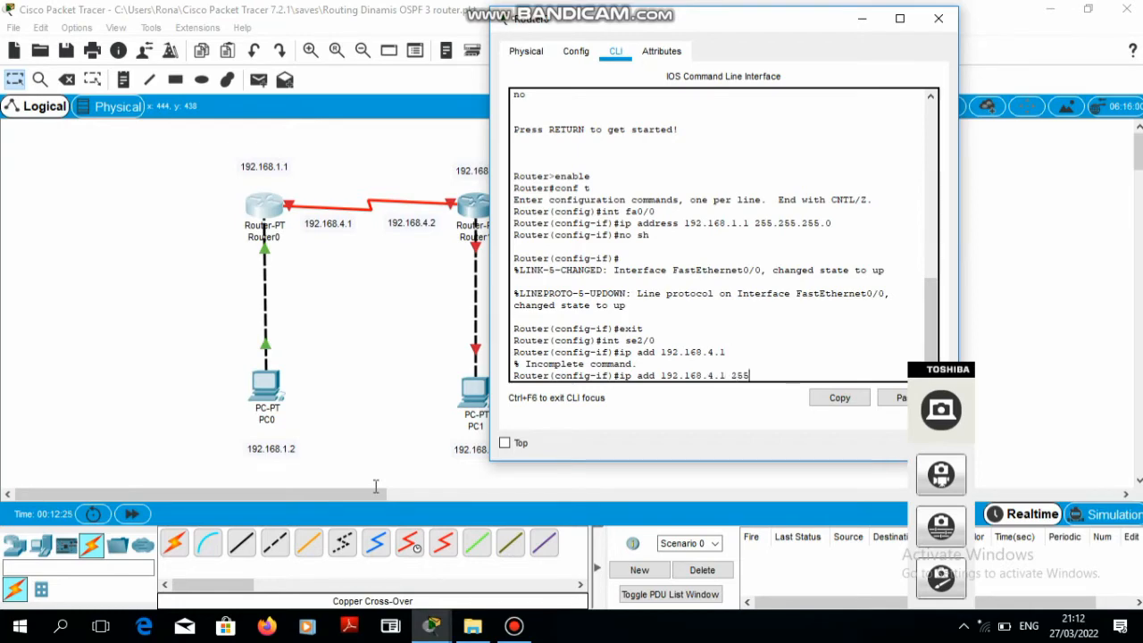
{"action": "type", "text": ".255.255.0"}
{"action": "key", "text": "Return"}
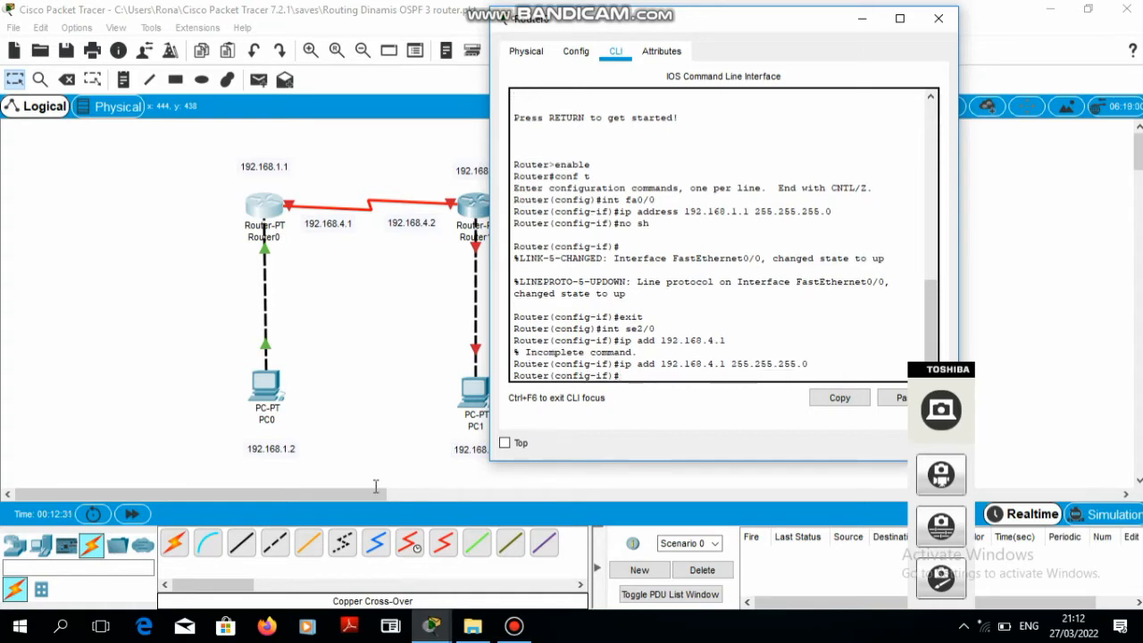
Exit Router0's interface configuration to global configuration mode and close the Router0 window.
{"action": "type", "text": "exit"}
{"action": "key", "text": "Return"}
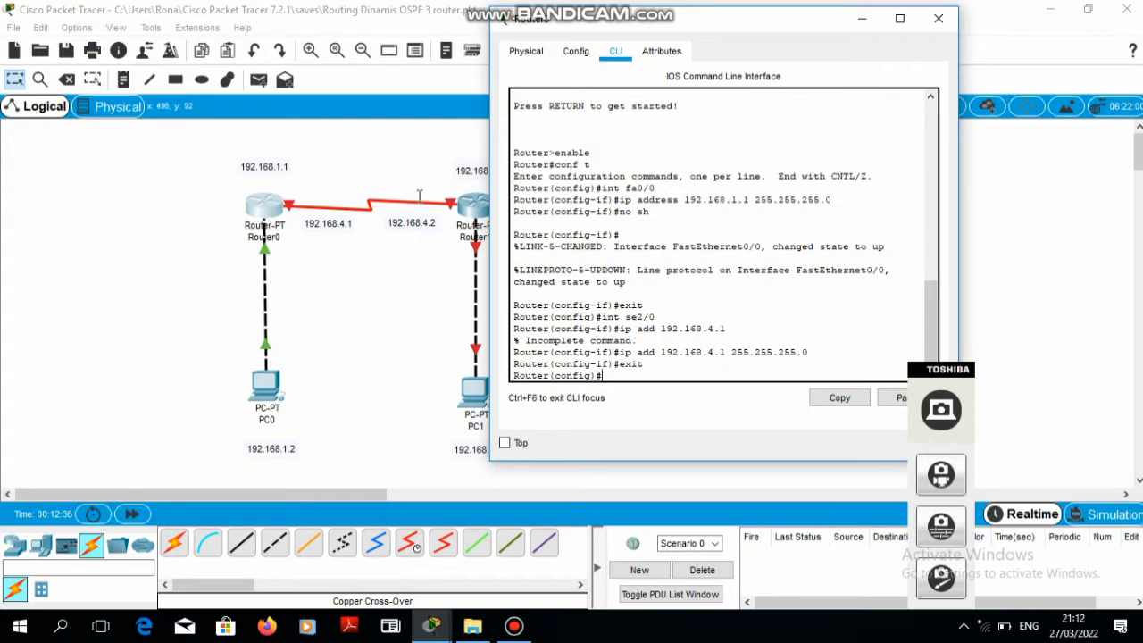
{"action": "left_click", "coordinate": [939, 20]}
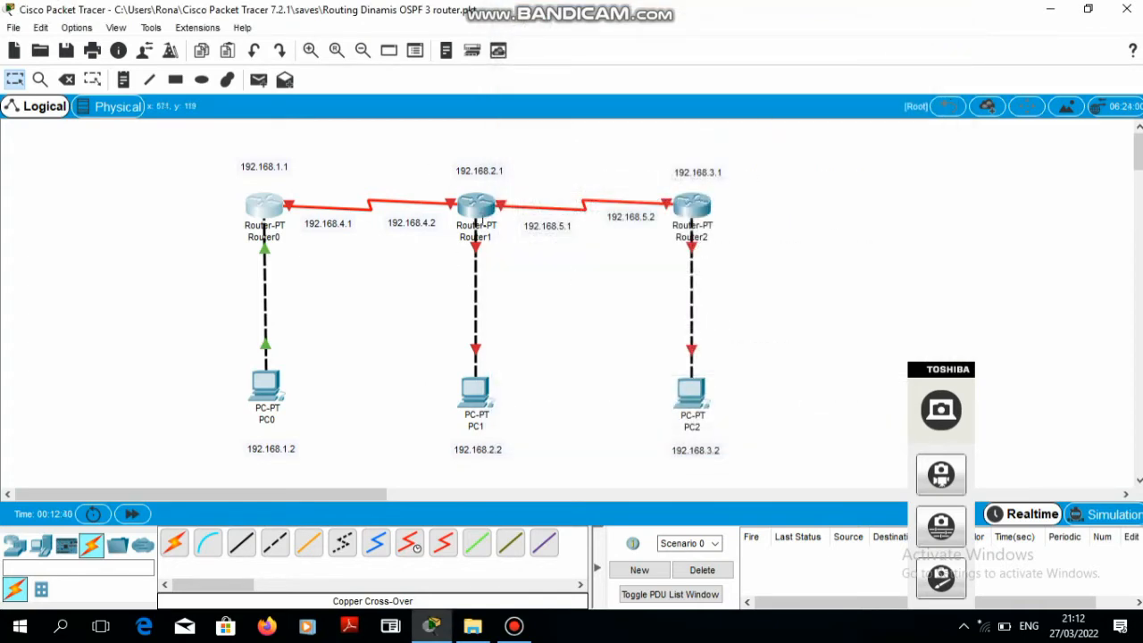
Open Router1's command line and decline the initial configuration dialog with no.
{"action": "mouse_move", "coordinate": [477, 228]}
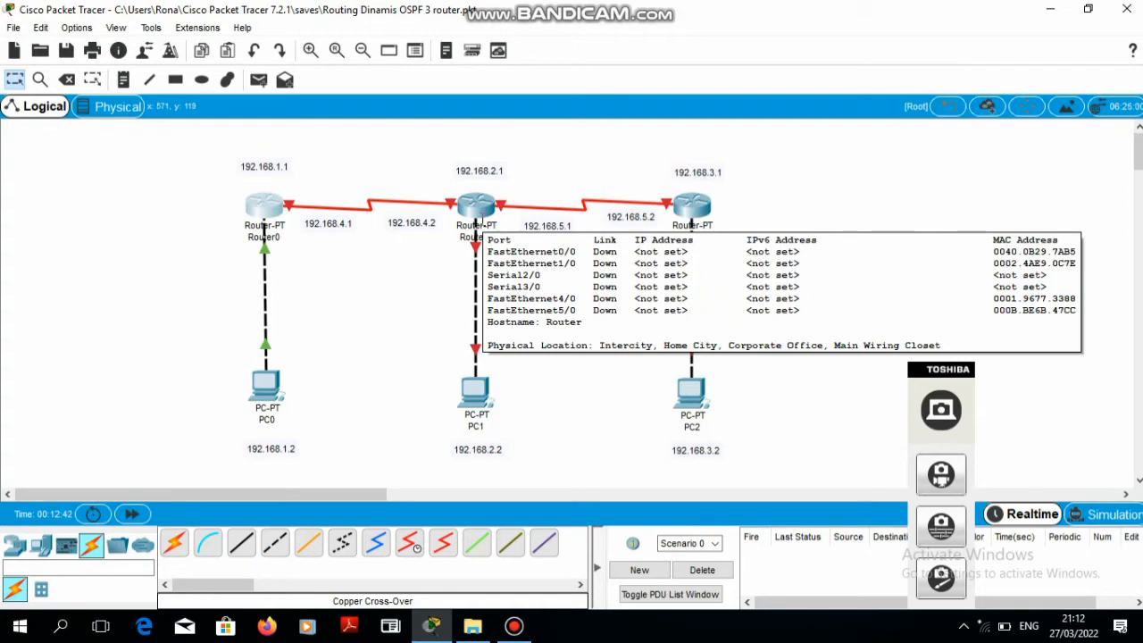
{"action": "left_click", "coordinate": [476, 214]}
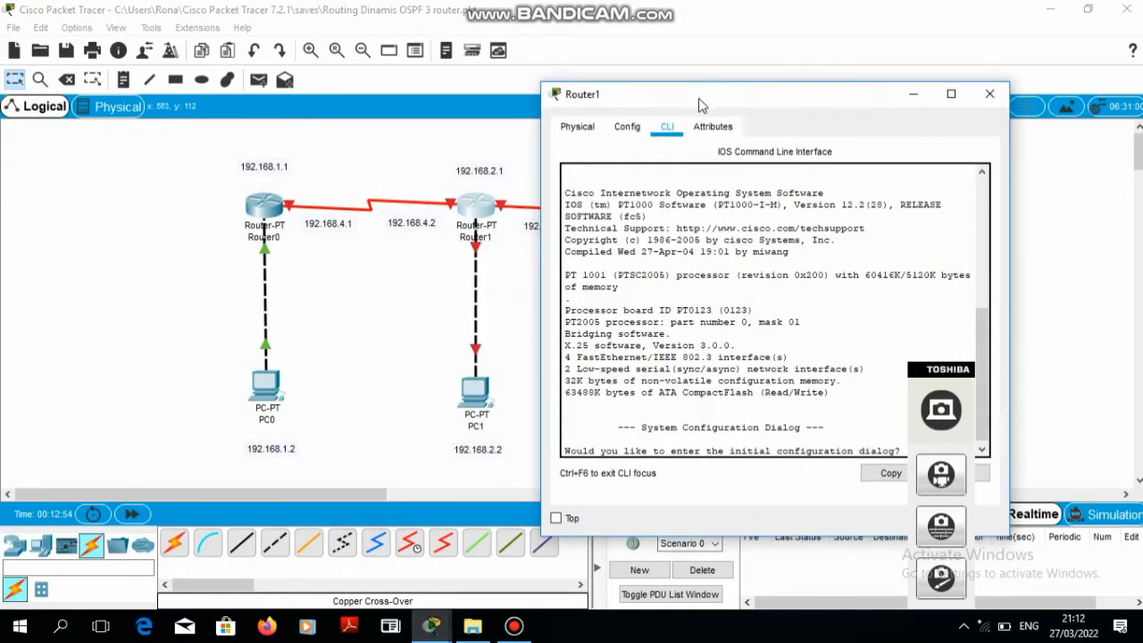
{"action": "left_click_drag", "start_coordinate": [909, 421], "coordinate": [1009, 331]}
{"action": "left_click", "coordinate": [954, 451]}
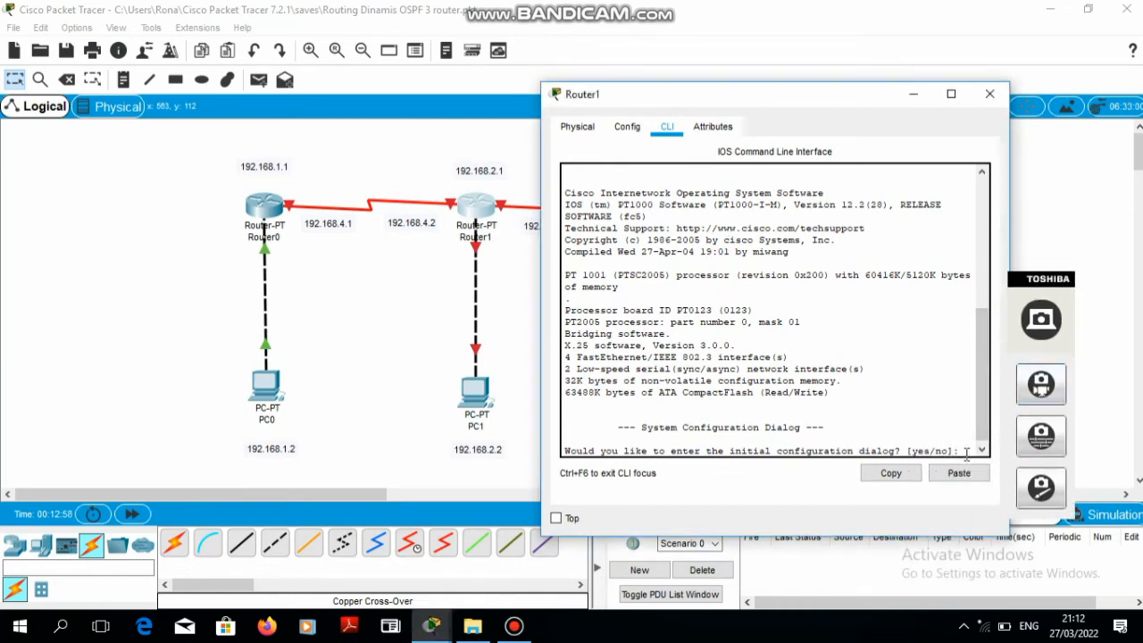
{"action": "type", "text": "no"}
{"action": "key", "text": "Return"}
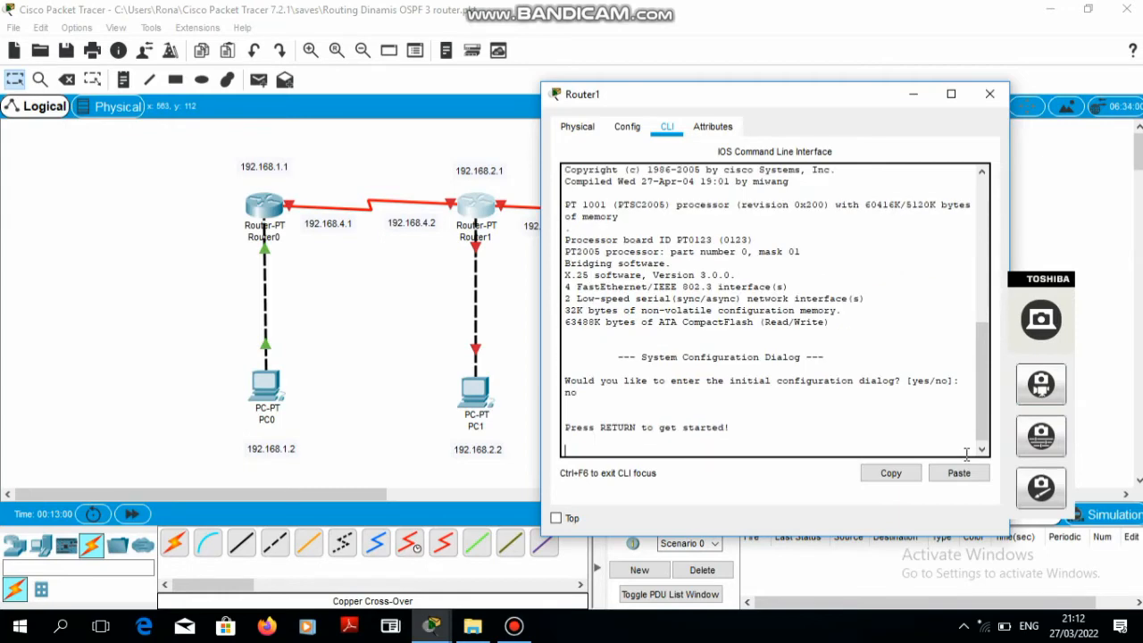
{"action": "key", "text": "Return"}
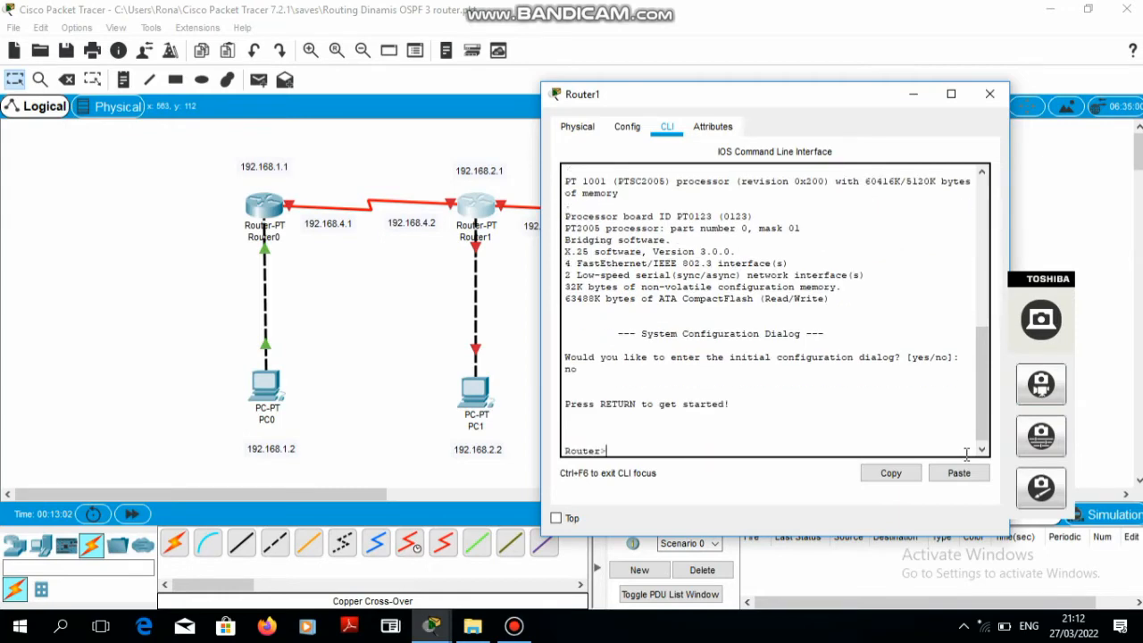
Enter global configuration mode on Router1 with enable and conf t.
{"action": "type", "text": "enable"}
{"action": "key", "text": "Return"}
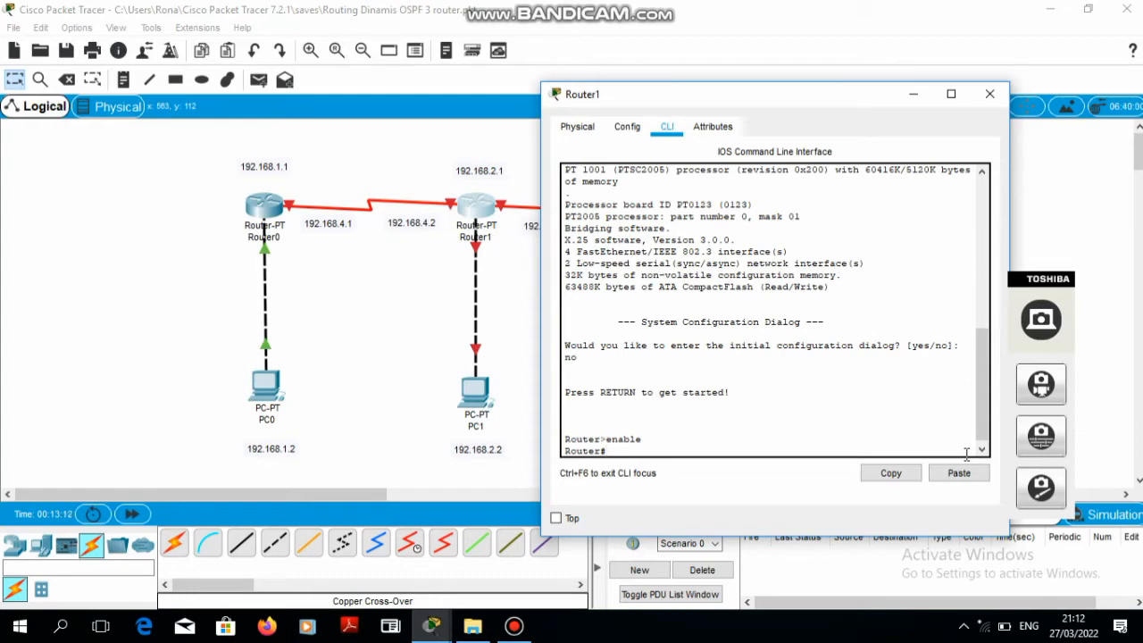
{"action": "type", "text": "conf t"}
{"action": "key", "text": "Return"}
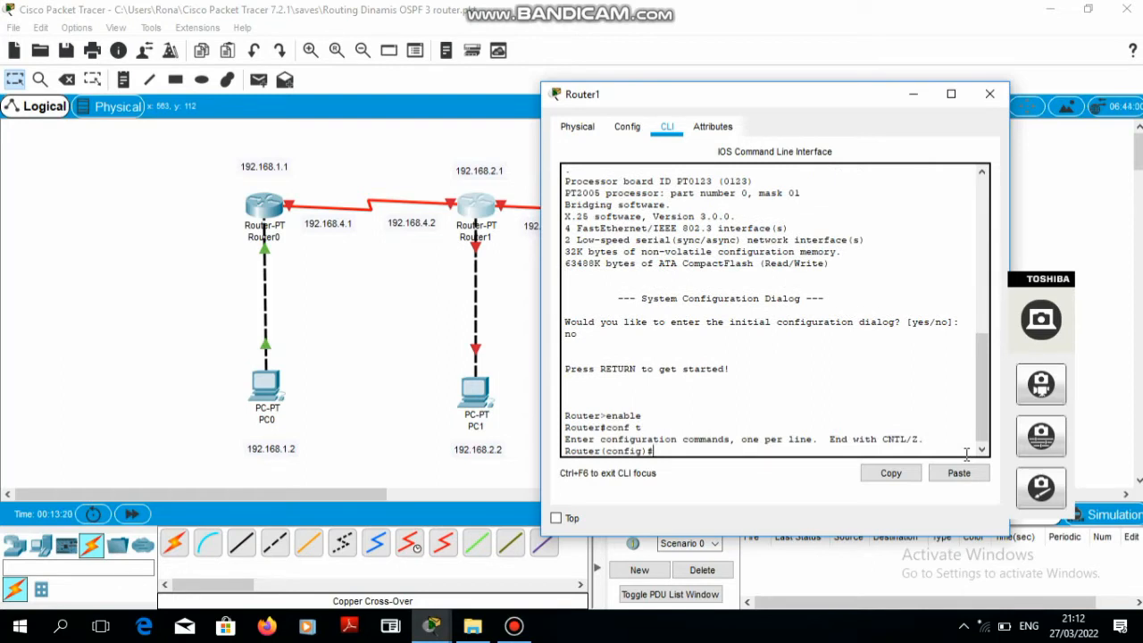
Assign IP address 192.168.2.1 with mask 255.255.255.0 to Router1's interface fa0/0.
{"action": "type", "text": "int fa0/0"}
{"action": "key", "text": "Return"}
{"action": "type", "text": "ip"}
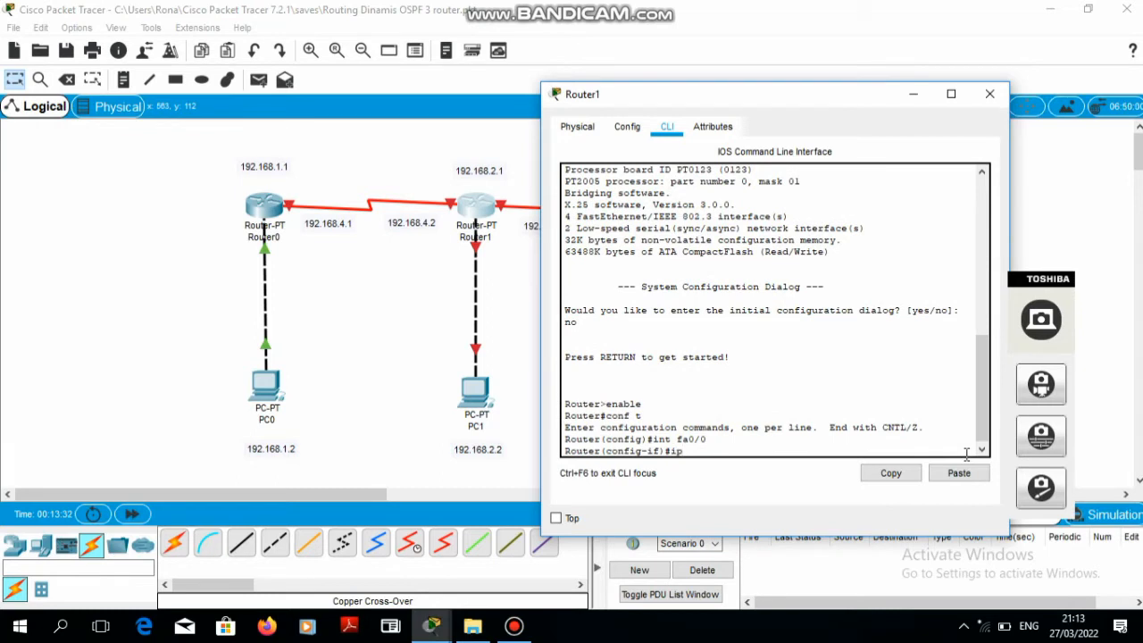
{"action": "type", "text": " add 192.168.2.1 255.255.255"}
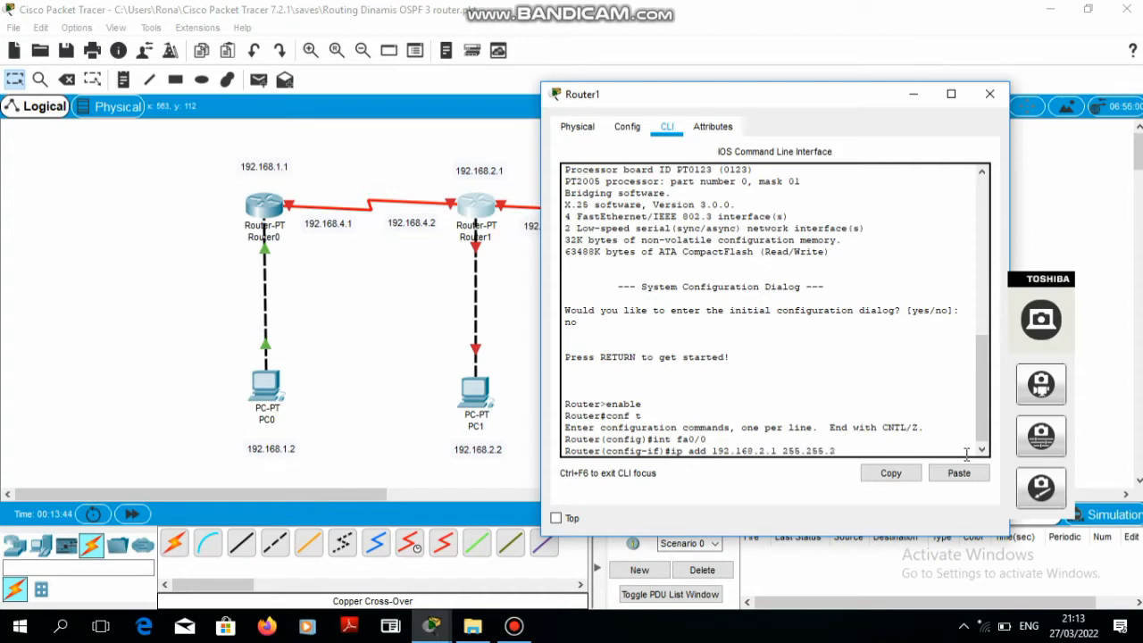
{"action": "type", "text": ".0"}
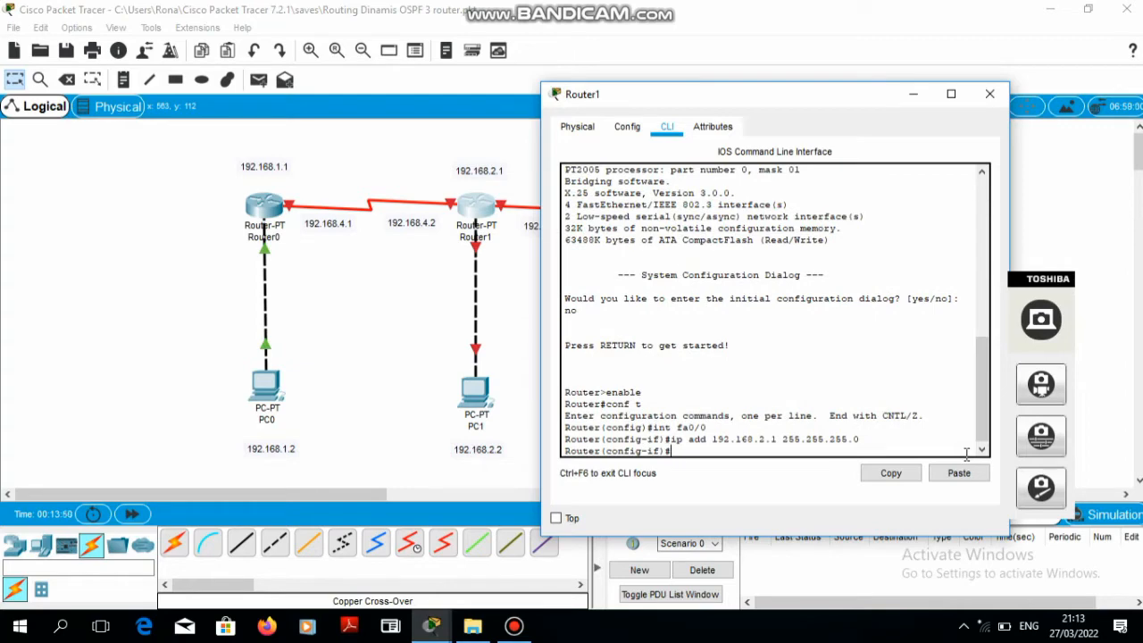
Enable Router1's fa0/0 interface with no sh and exit to global configuration mode.
{"action": "type", "text": "o sh"}
{"action": "key", "text": "Return"}
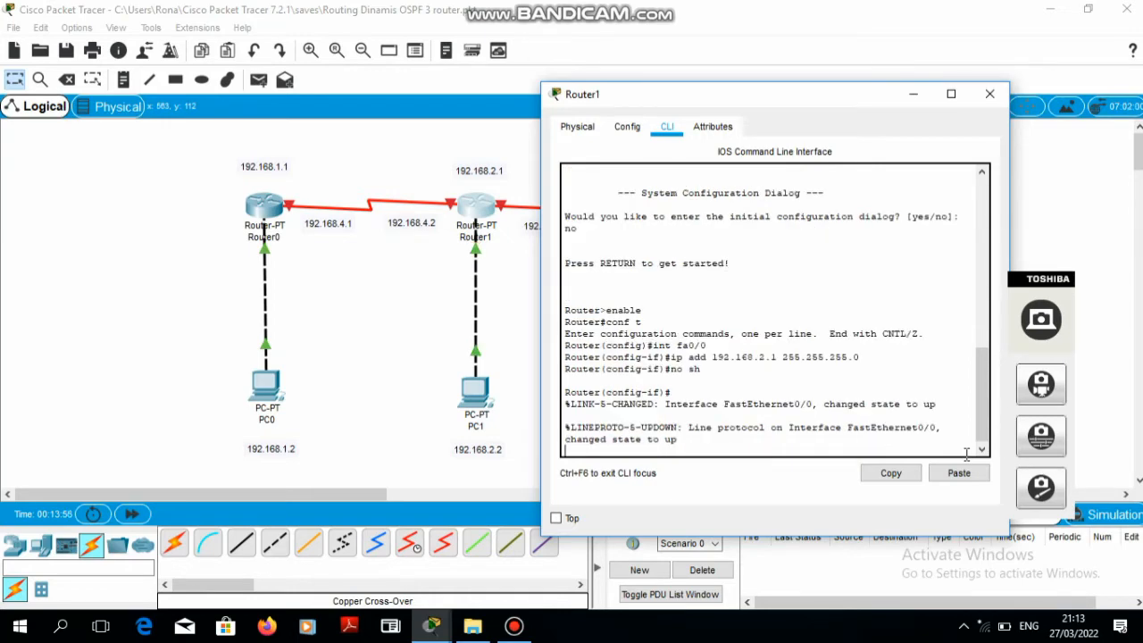
{"action": "key", "text": "Return"}
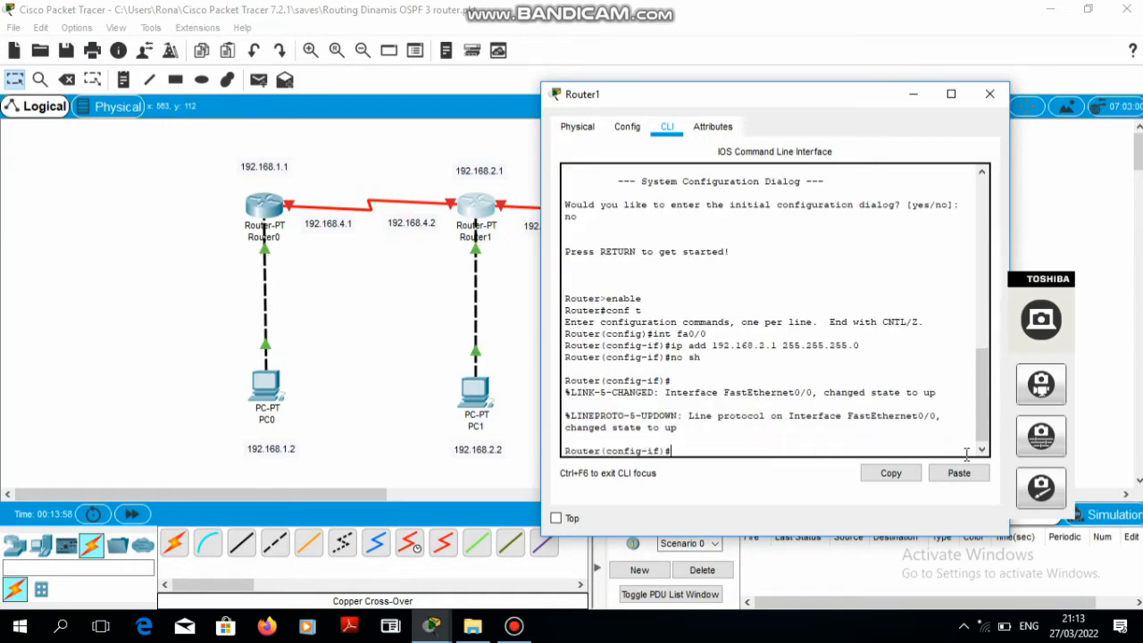
{"action": "type", "text": "exit"}
{"action": "key", "text": "Return"}
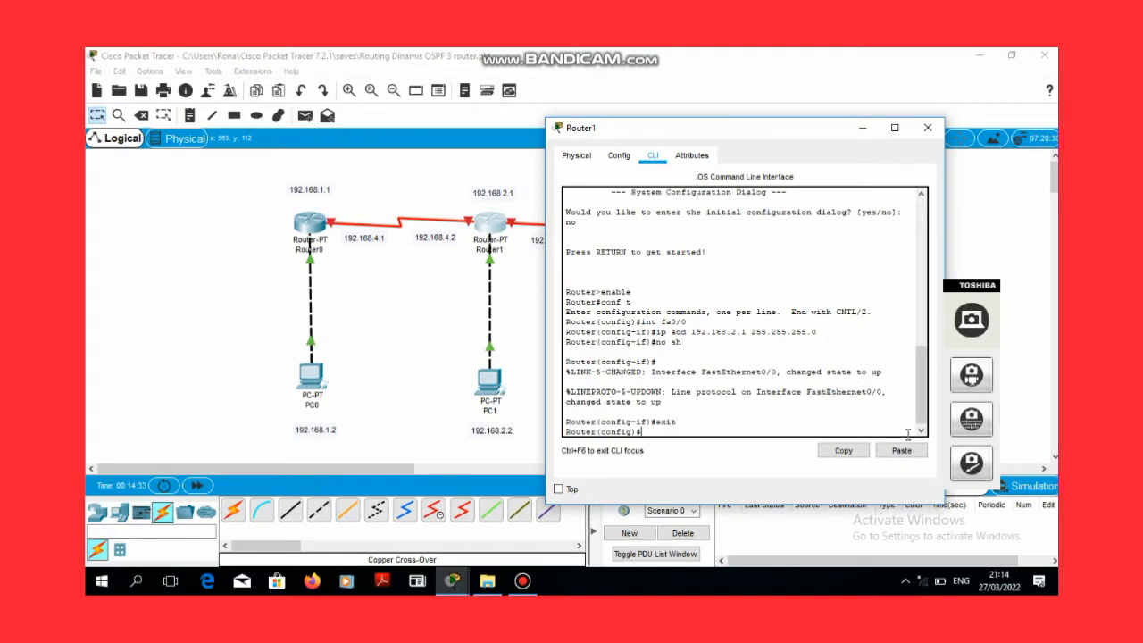
Assign IP address 192.168.4.2 with mask 255.255.255.0 to Router1's interface se2/0.
{"action": "type", "text": "nt se2/0"}
{"action": "key", "text": "Return"}
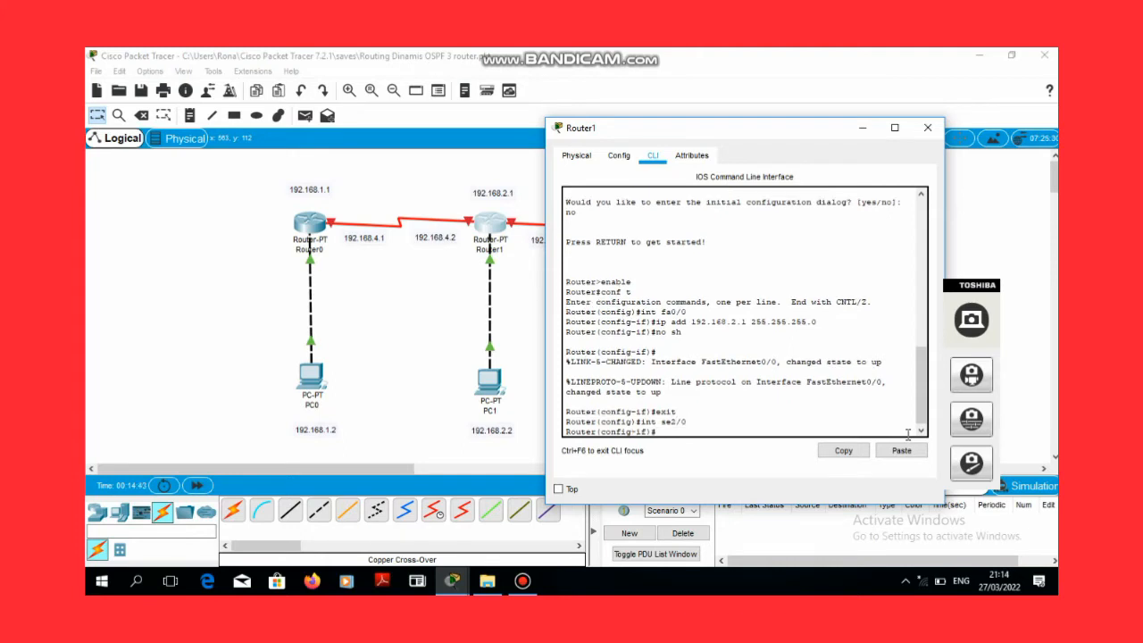
{"action": "type", "text": "ip add"}
{"action": "type", "text": " 192"}
{"action": "type", "text": ".168"}
{"action": "type", "text": ".4.2"}
{"action": "type", "text": "2 2"}
{"action": "type", "text": "55.2"}
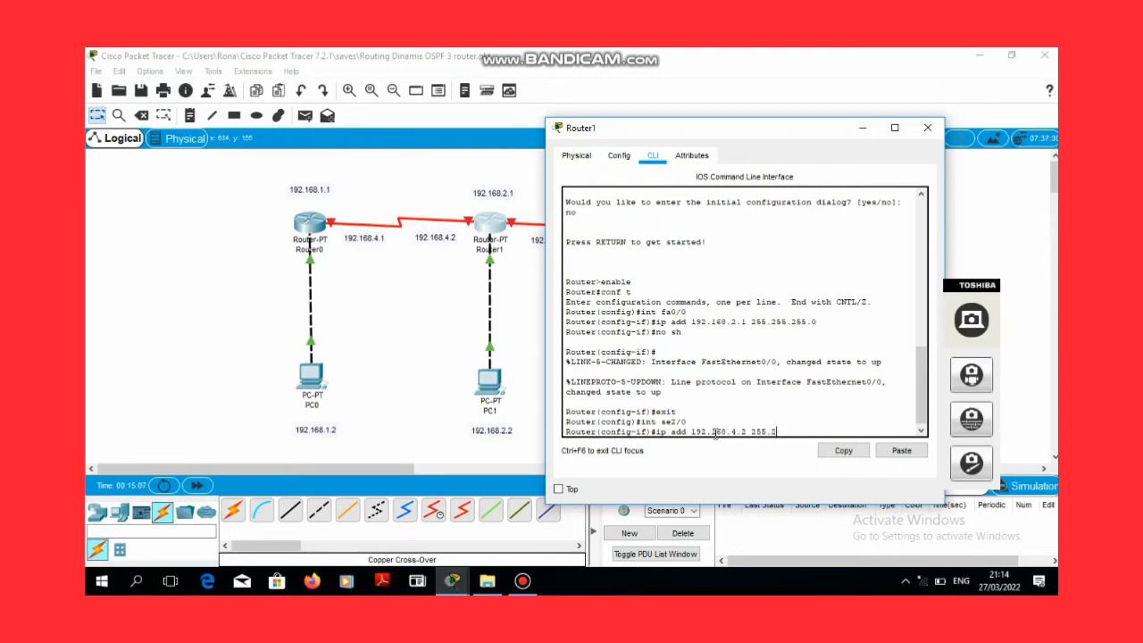
{"action": "type", "text": "55.255.0"}
{"action": "key", "text": "Return"}
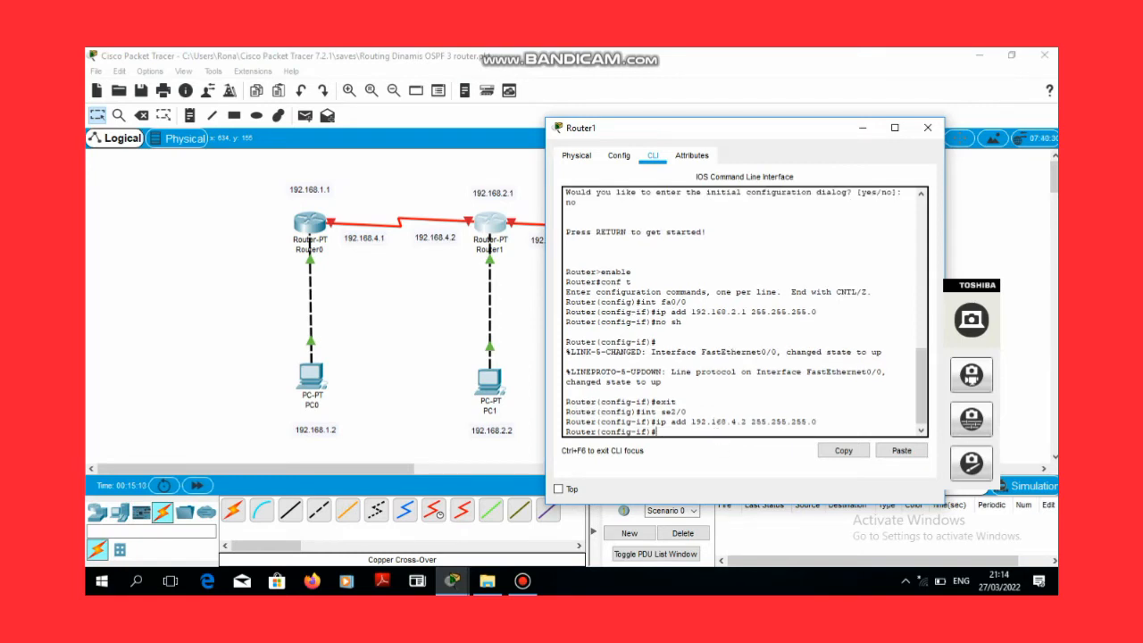
Enable Router1's se2/0 interface with no sh and exit to global configuration mode.
{"action": "type", "text": "e"}
{"action": "key", "text": "BackSpace"}
{"action": "type", "text": "no sh"}
{"action": "key", "text": "Return"}
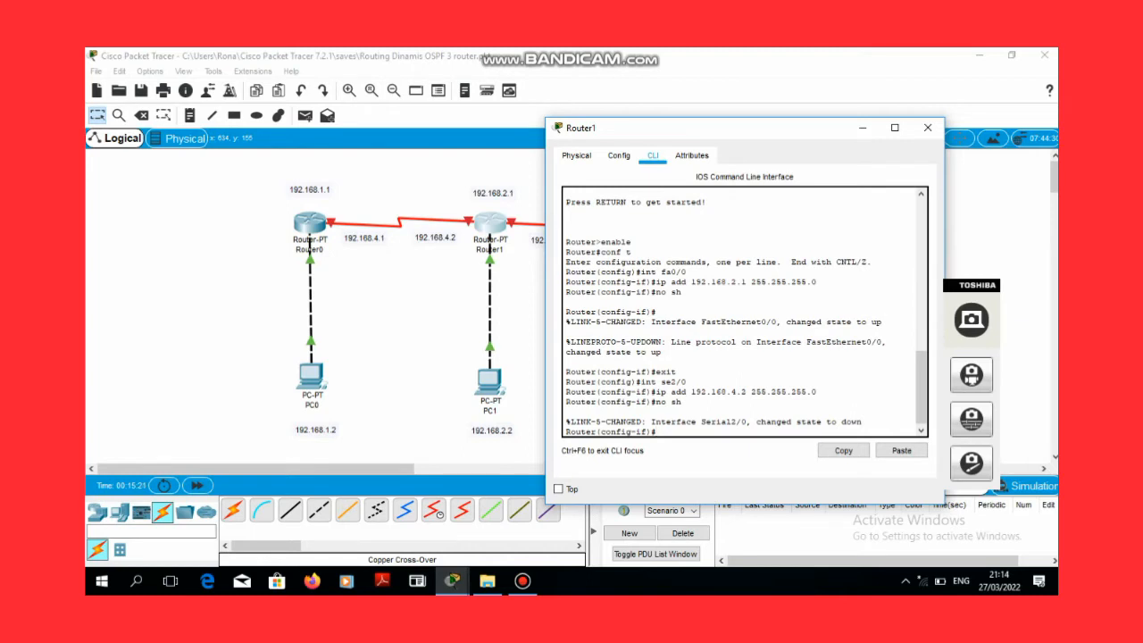
{"action": "type", "text": "exit"}
{"action": "key", "text": "Return"}
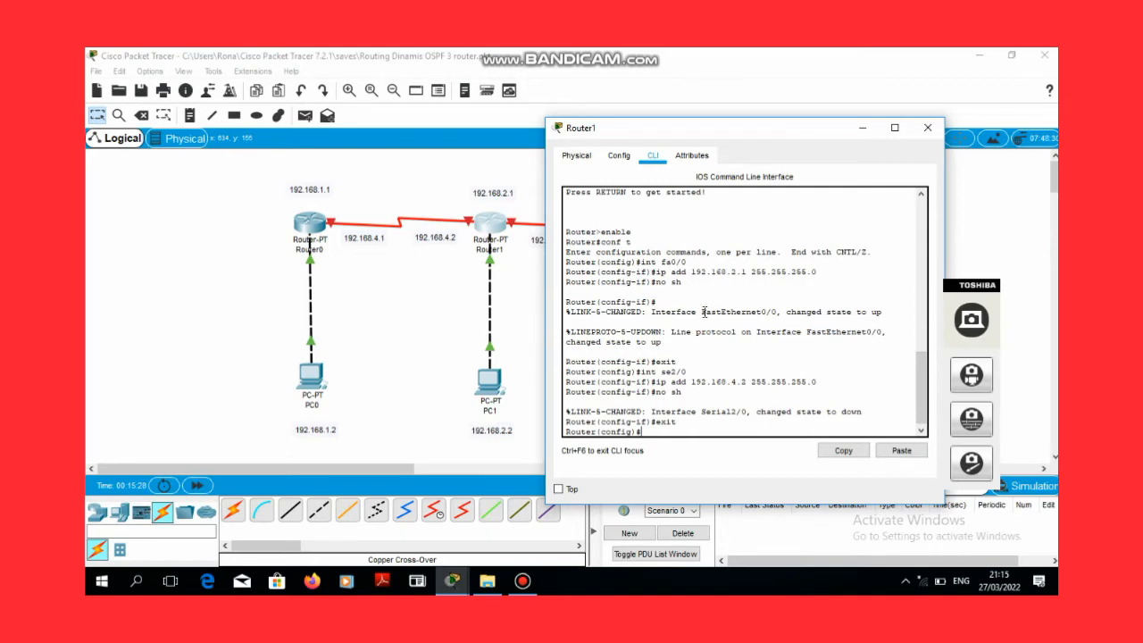
Assign IP address 192.168.5.1 with mask 255.255.255.0 to Router1's interface se3/0 and enable it with no sh.
{"action": "left_click_drag", "start_coordinate": [660, 129], "coordinate": [764, 54]}
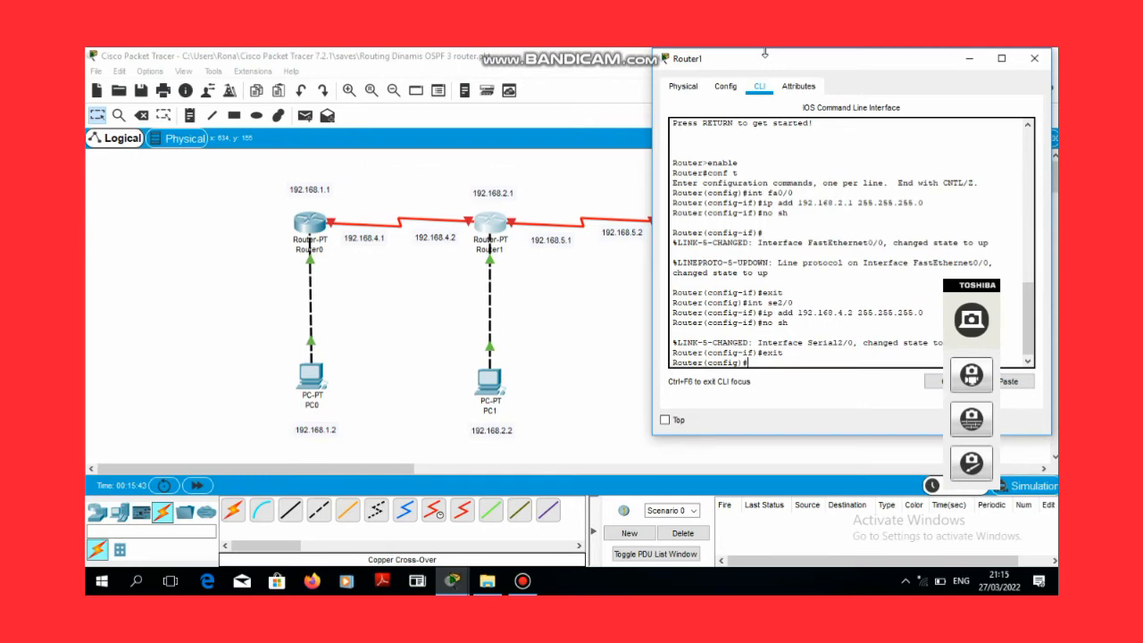
{"action": "type", "text": "int se3/0"}
{"action": "key", "text": "Return"}
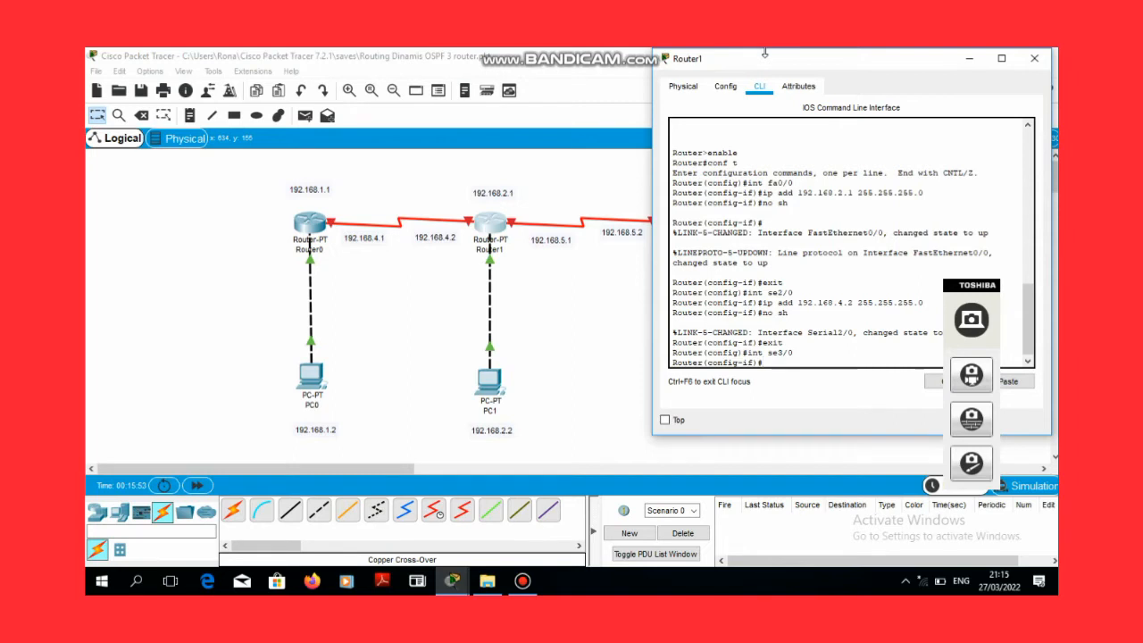
{"action": "type", "text": "ip add "}
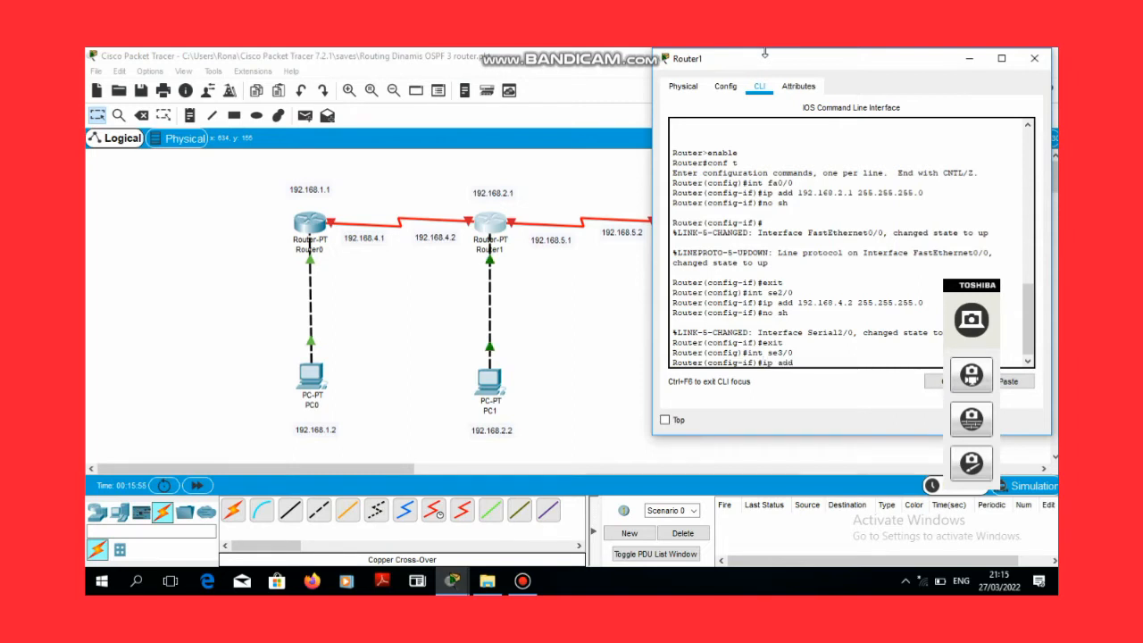
{"action": "type", "text": "10"}
{"action": "type", "text": "92.168"}
{"action": "type", "text": ".5.1"}
{"action": "type", "text": " 2"}
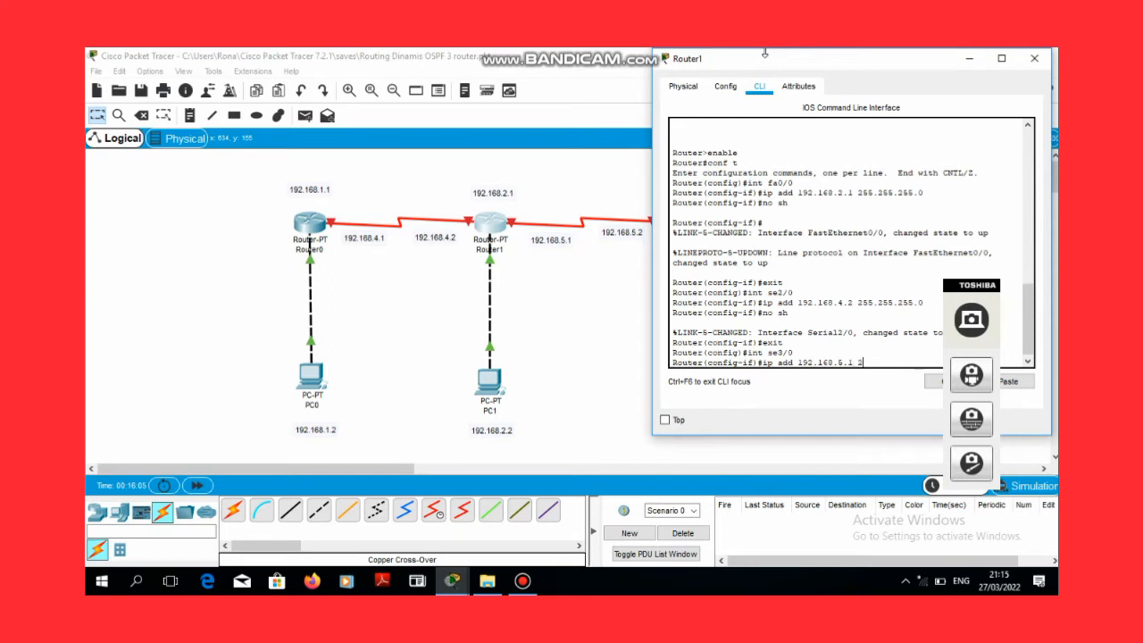
{"action": "type", "text": "55.255.255.0"}
{"action": "key", "text": "Return"}
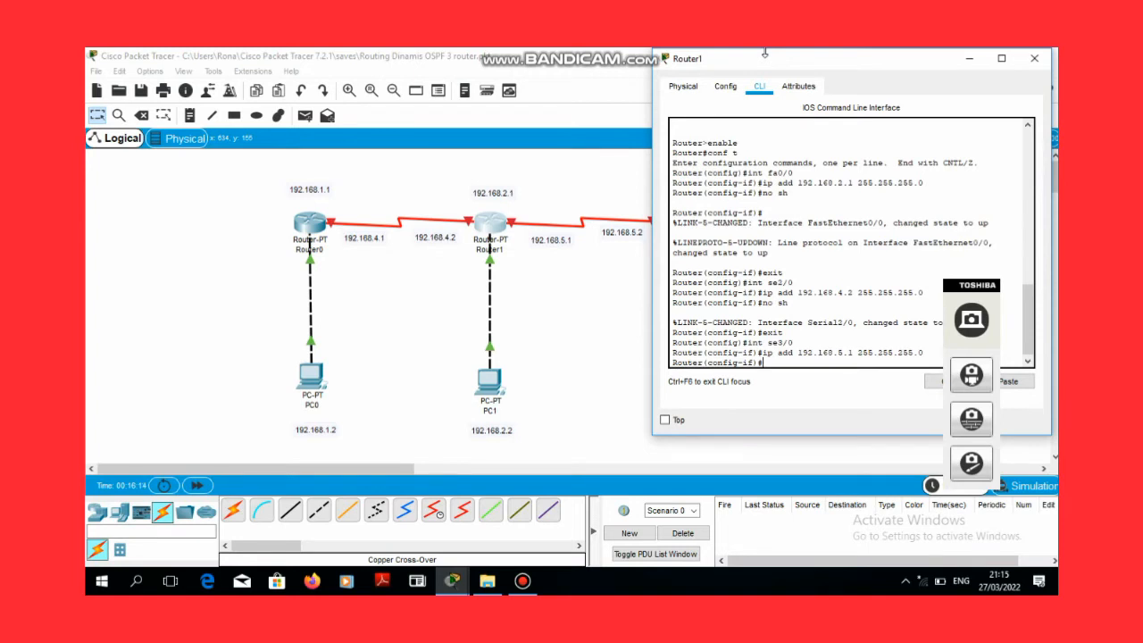
{"action": "type", "text": "no sh"}
{"action": "key", "text": "Return"}
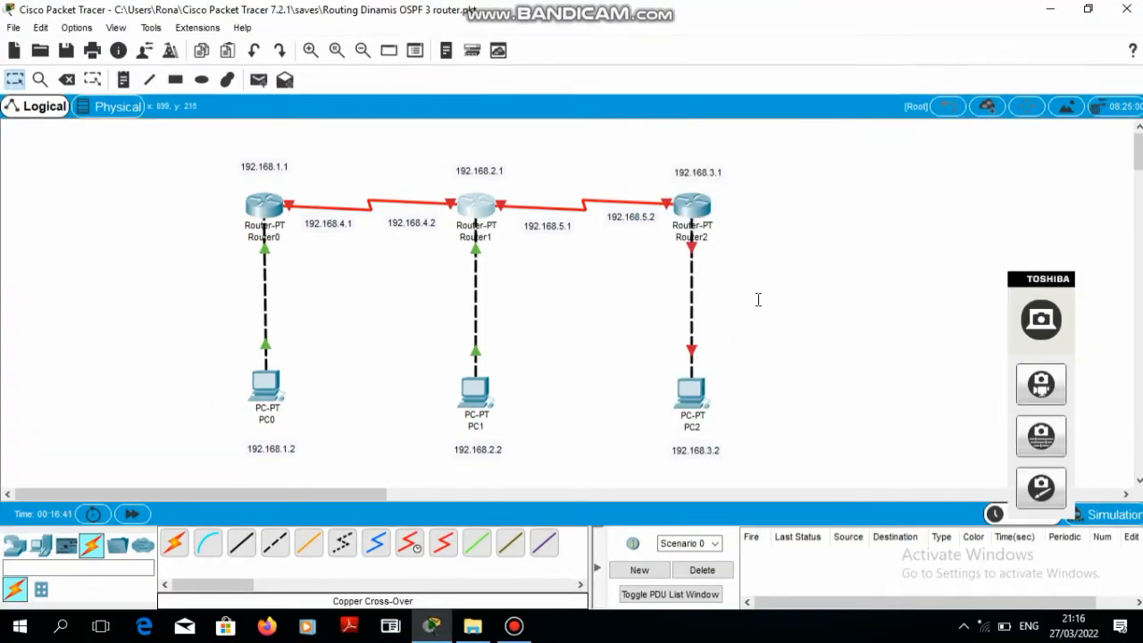
Open Router2's command line interface and answer no to the initial configuration dialog.
{"action": "left_click", "coordinate": [692, 208]}
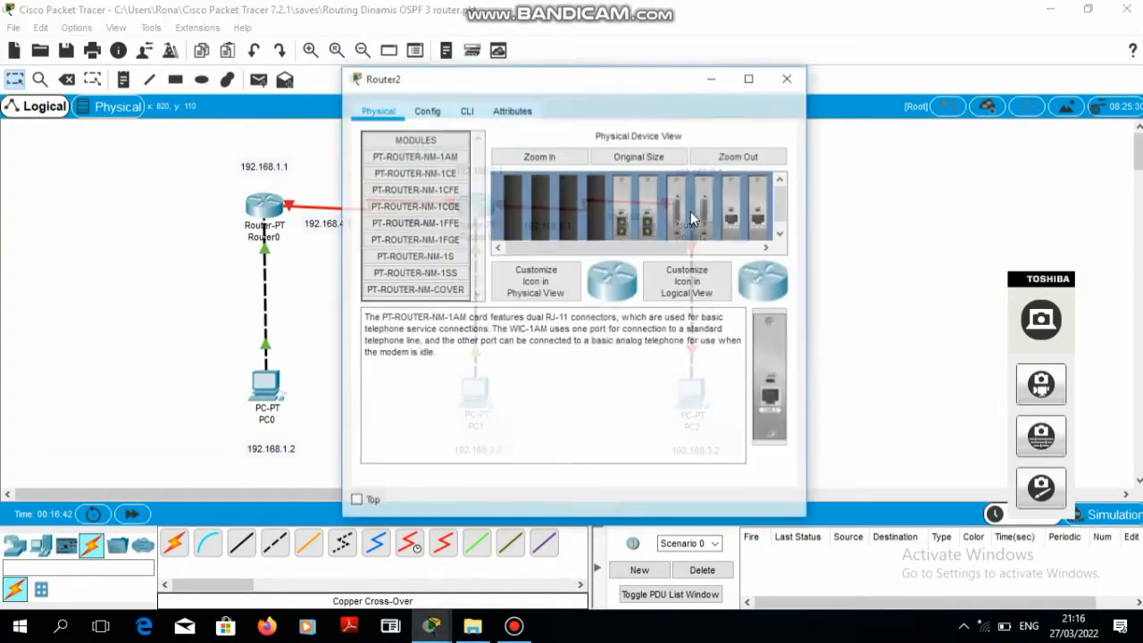
{"action": "left_click", "coordinate": [465, 112]}
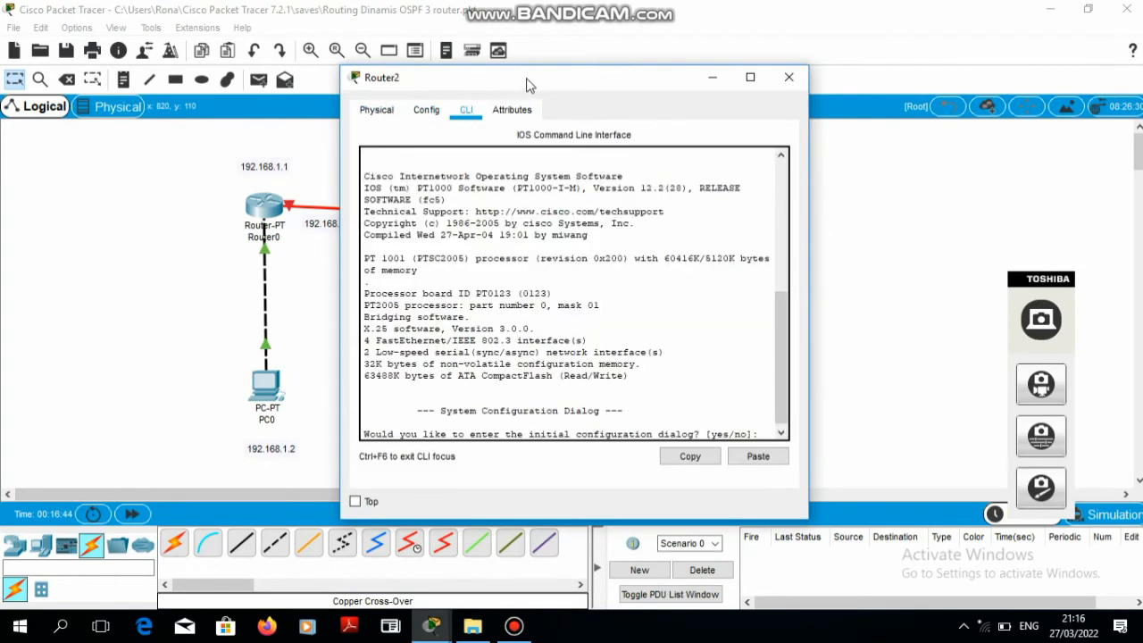
{"action": "left_click_drag", "start_coordinate": [529, 87], "coordinate": [728, 107]}
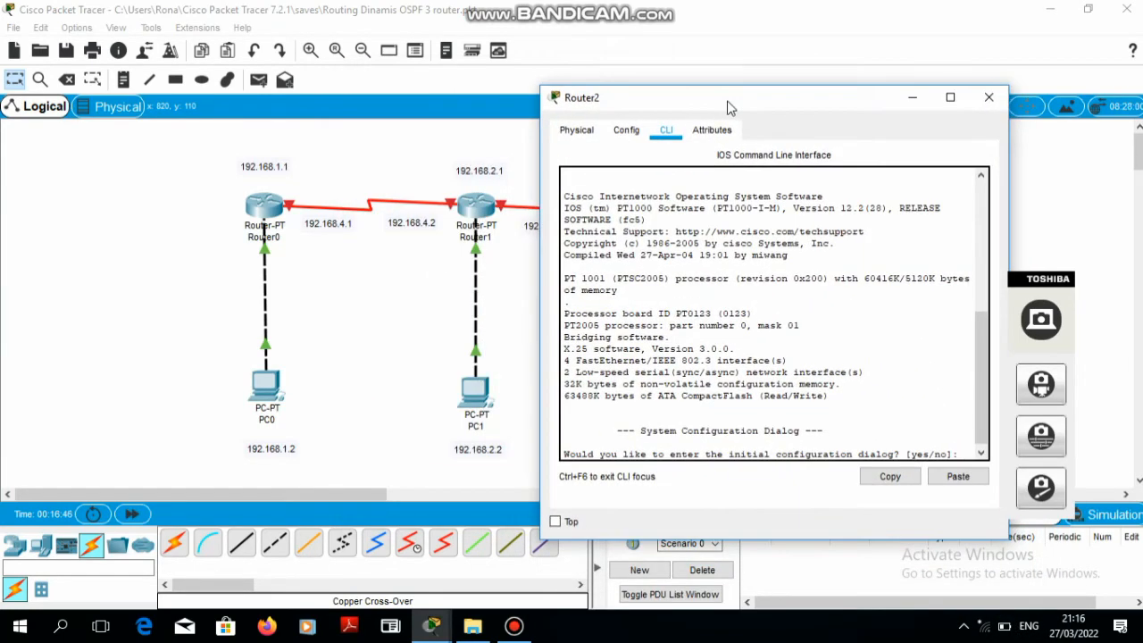
{"action": "type", "text": "no"}
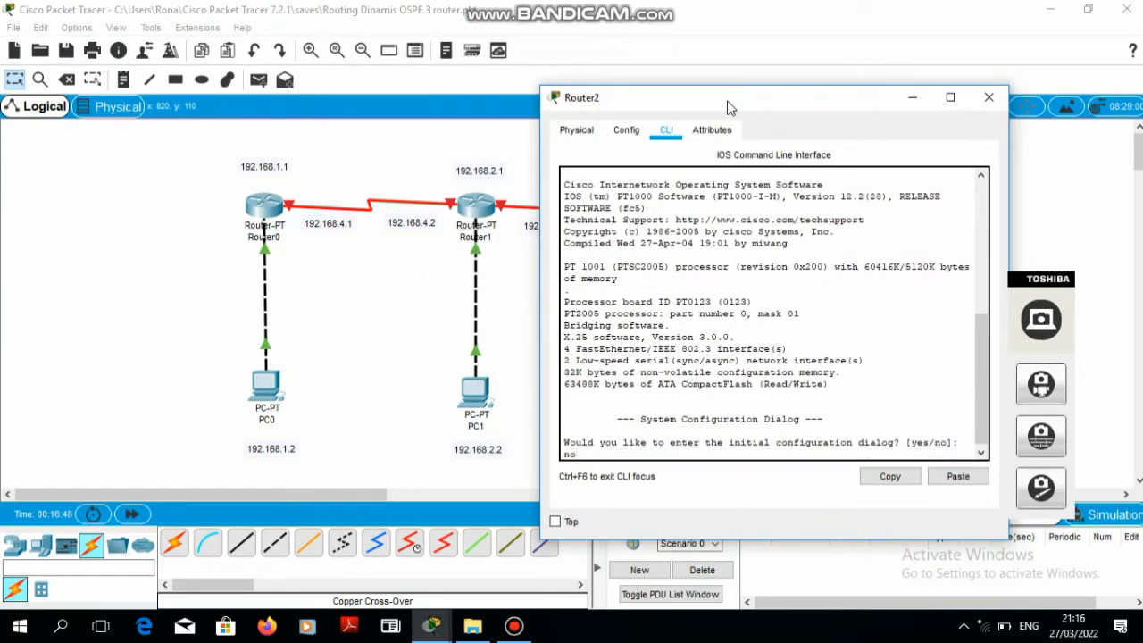
{"action": "key", "text": "Return"}
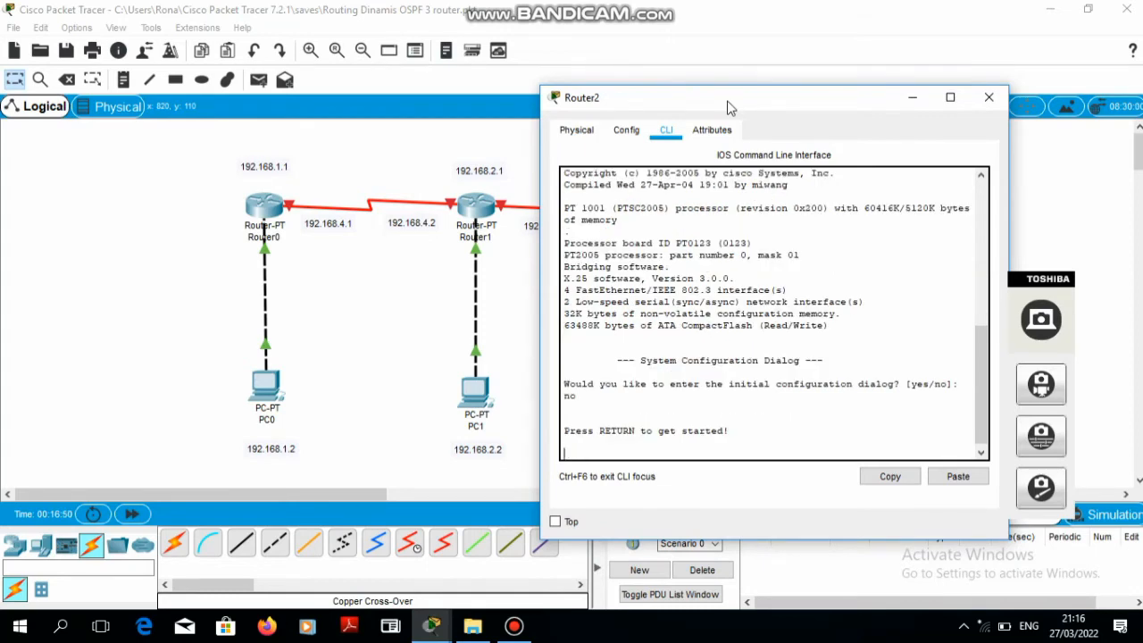
Enter privileged mode on Router2 with enable and go into global configuration mode with conf t.
{"action": "key", "text": "Return"}
{"action": "type", "text": "e"}
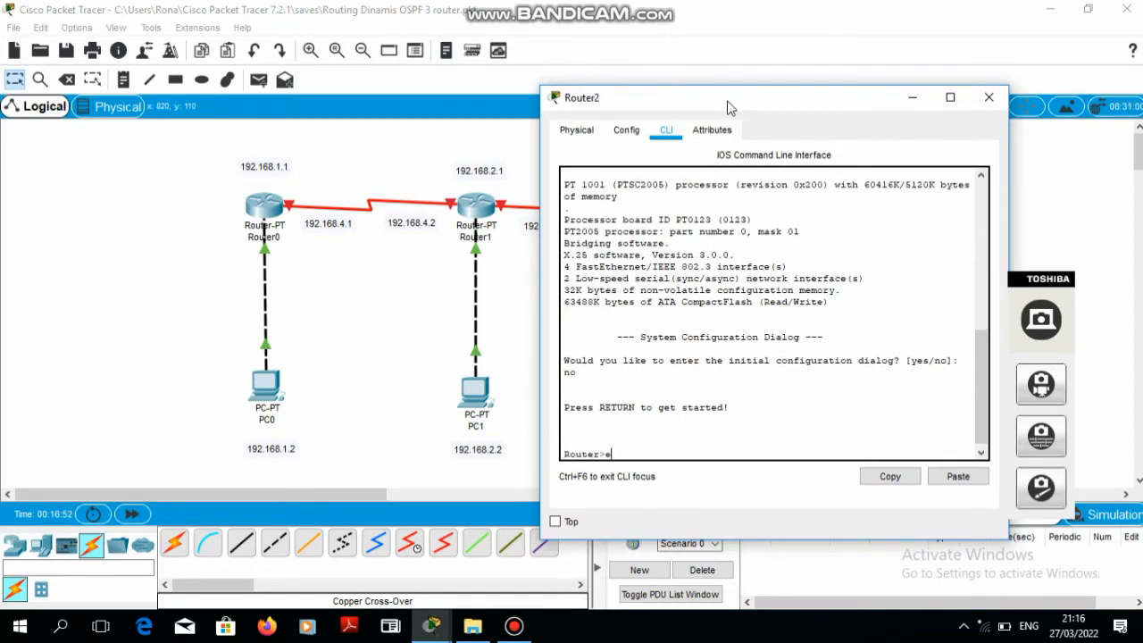
{"action": "type", "text": "nable"}
{"action": "key", "text": "Return"}
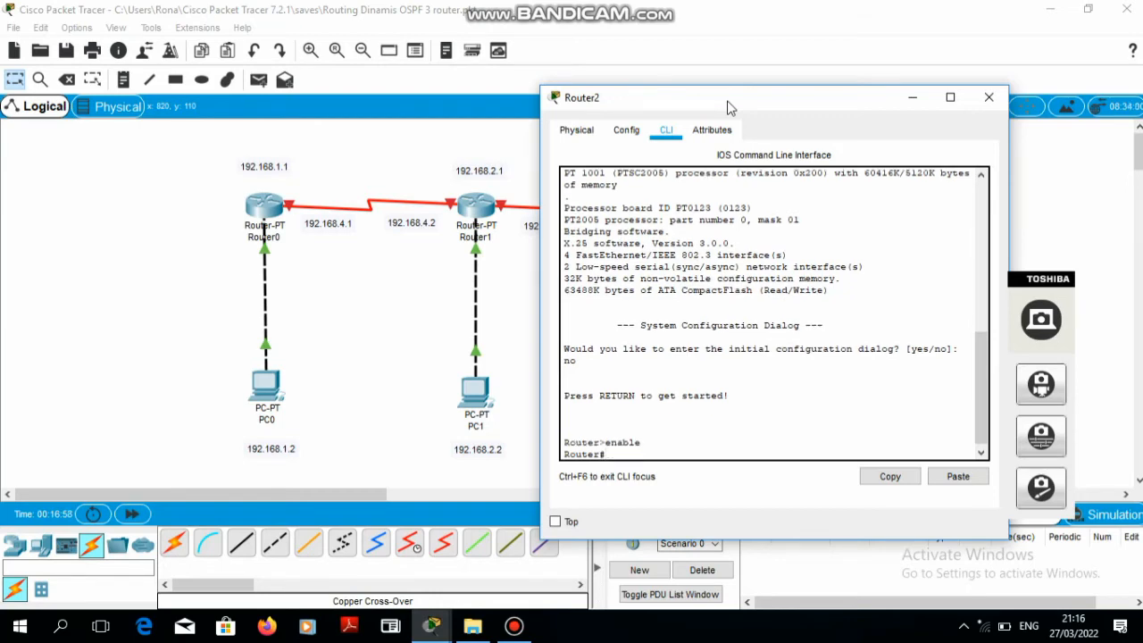
{"action": "type", "text": "conf t"}
{"action": "key", "text": "Return"}
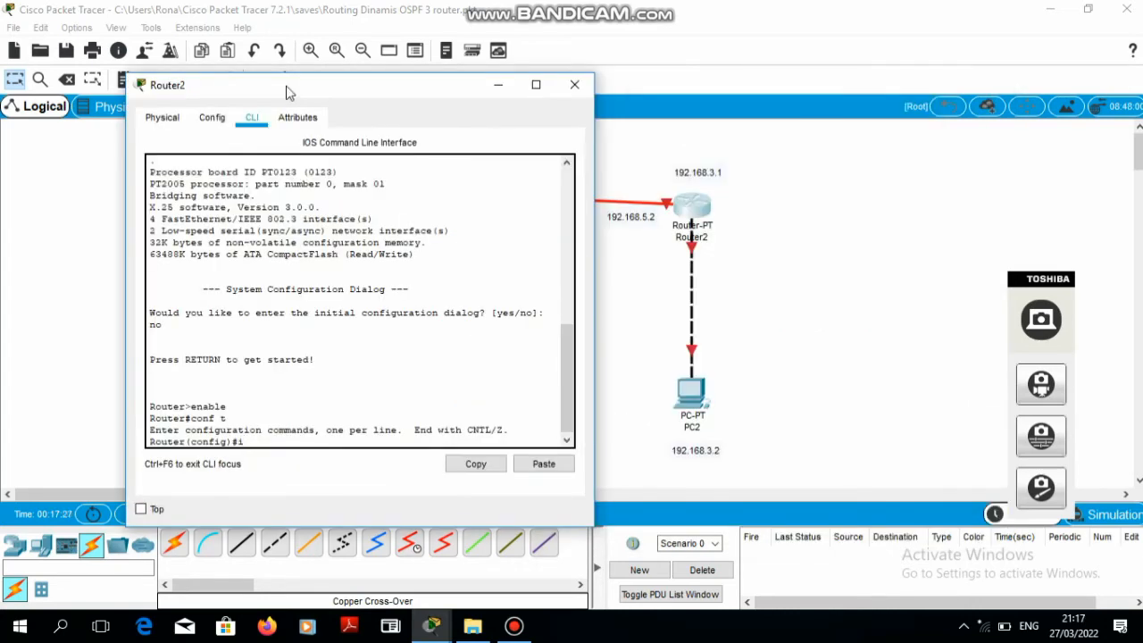
Assign IP address 192.168.3.1 with mask 255.255.255.0 to Router2's interface fa0/0.
{"action": "key", "text": "BackSpace"}
{"action": "type", "text": "int fa0/0"}
{"action": "key", "text": "Return"}
{"action": "type", "text": "ip "}
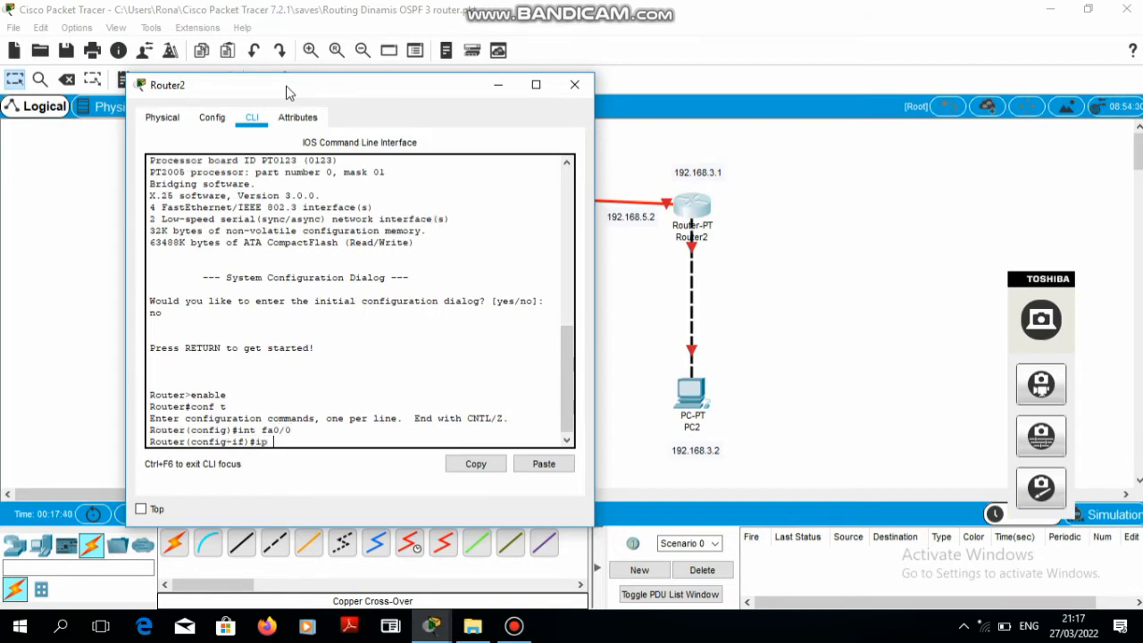
{"action": "type", "text": "add 192.168.3.1 255.255."}
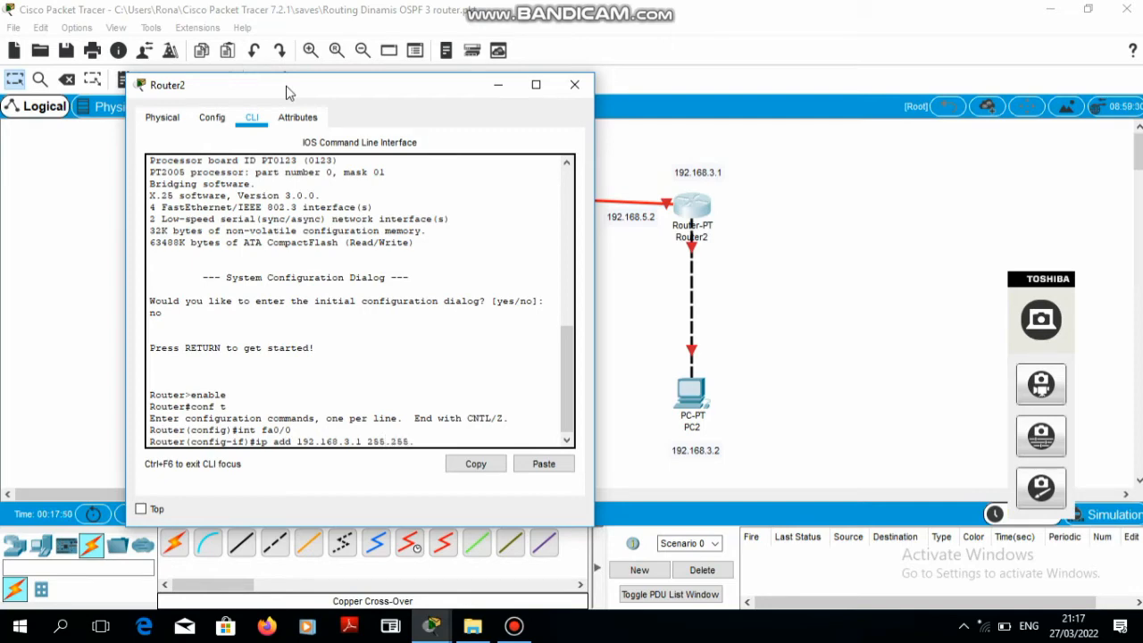
{"action": "key", "text": "BackSpace"}
{"action": "type", "text": "2"}
{"action": "key", "text": "BackSpace"}
{"action": "type", "text": ".0"}
{"action": "key", "text": "Return"}
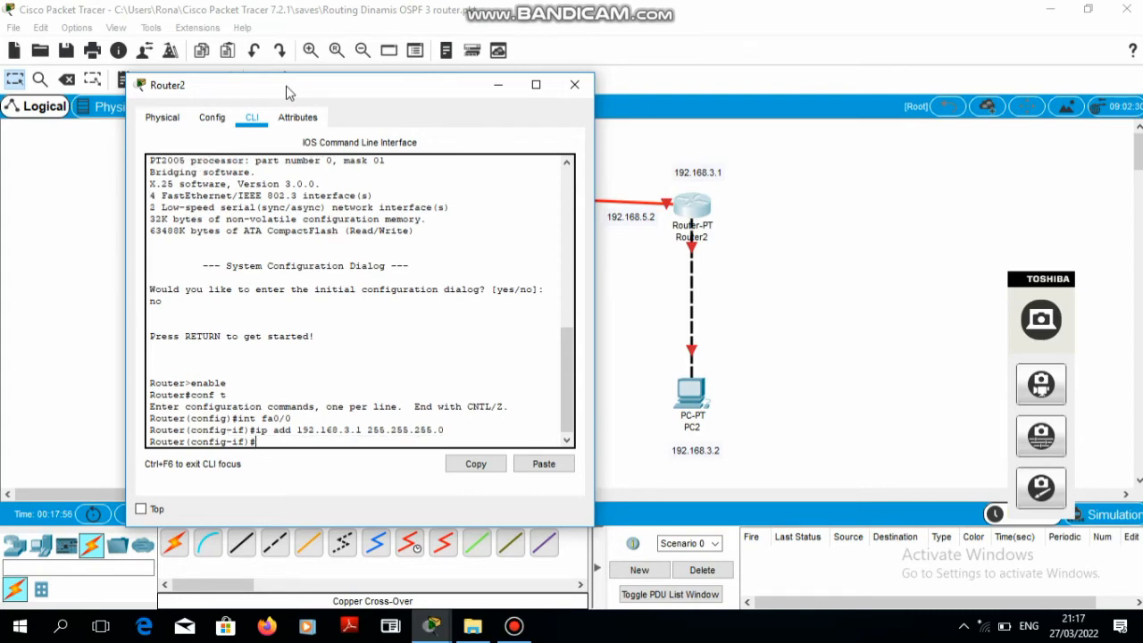
Enable Router2's fa0/0 interface with no sh and exit to global configuration mode.
{"action": "type", "text": "o sh"}
{"action": "key", "text": "Return"}
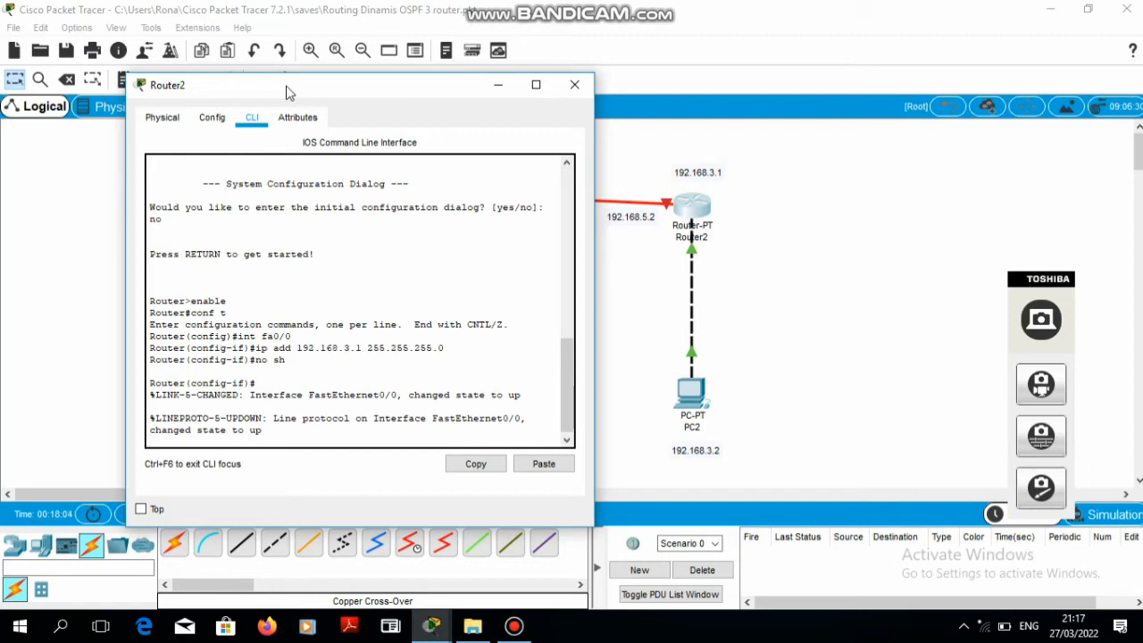
{"action": "key", "text": "Return"}
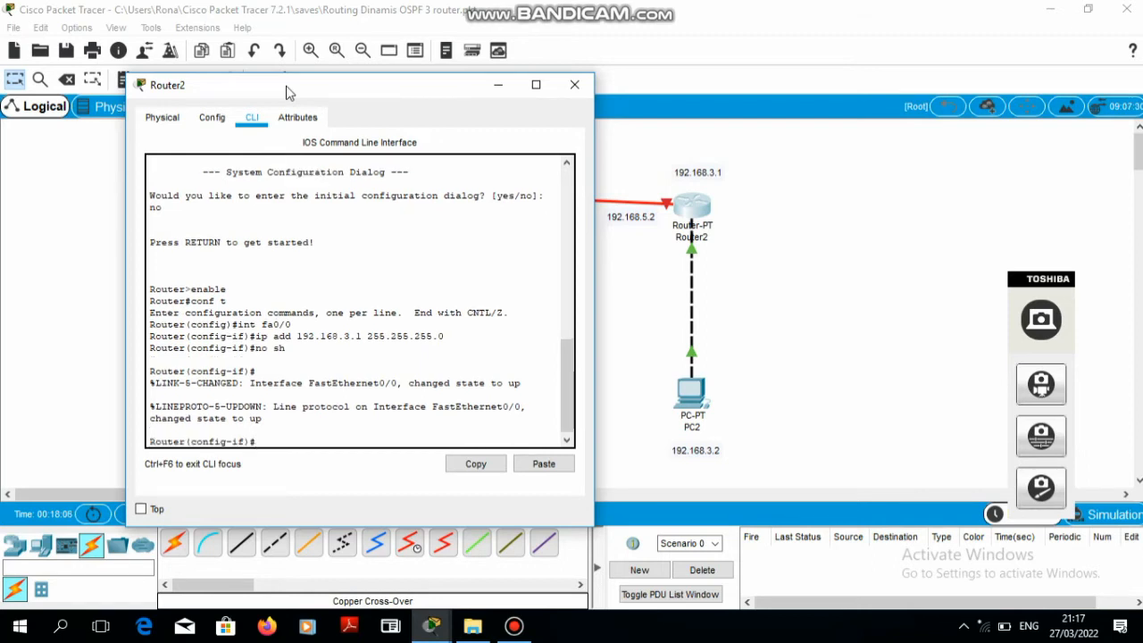
{"action": "type", "text": "exit"}
{"action": "key", "text": "Return"}
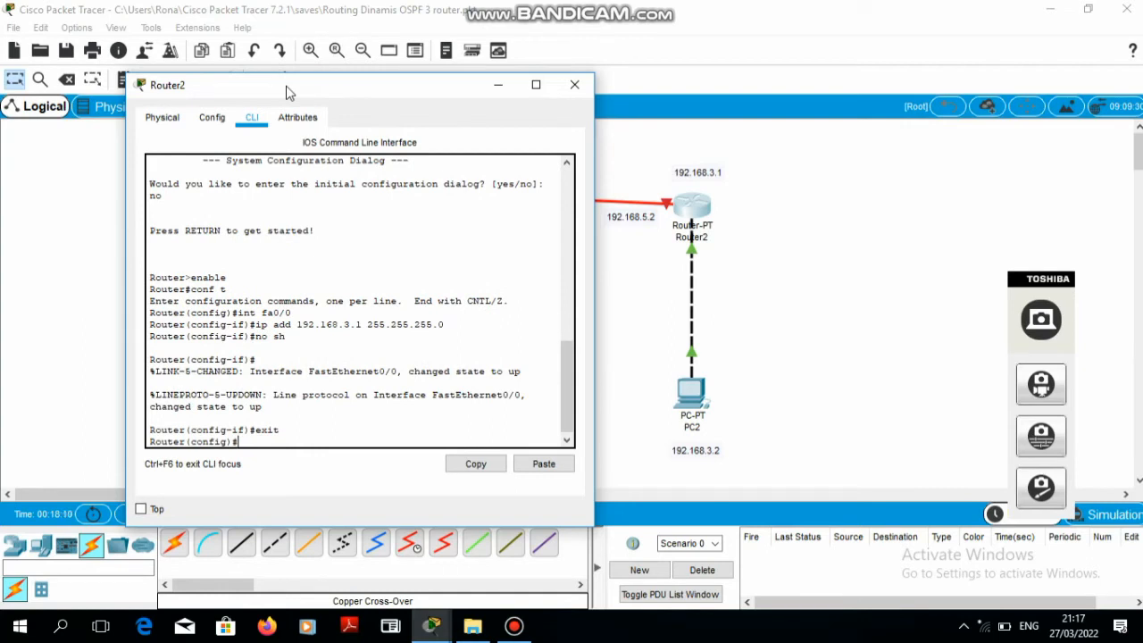
Assign IP address 192.168.5.2 with mask 255.255.255.0 to Router2's interface se3/0.
{"action": "type", "text": "int se3/0"}
{"action": "key", "text": "Return"}
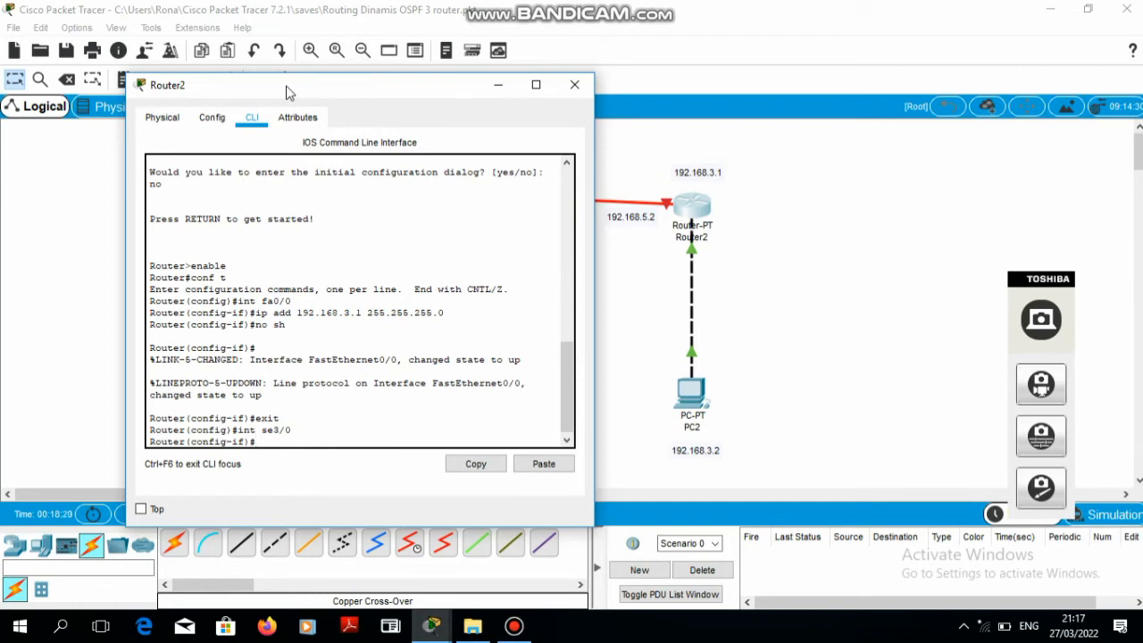
{"action": "type", "text": "ip add 192.168.5.2 255.25.255.0"}
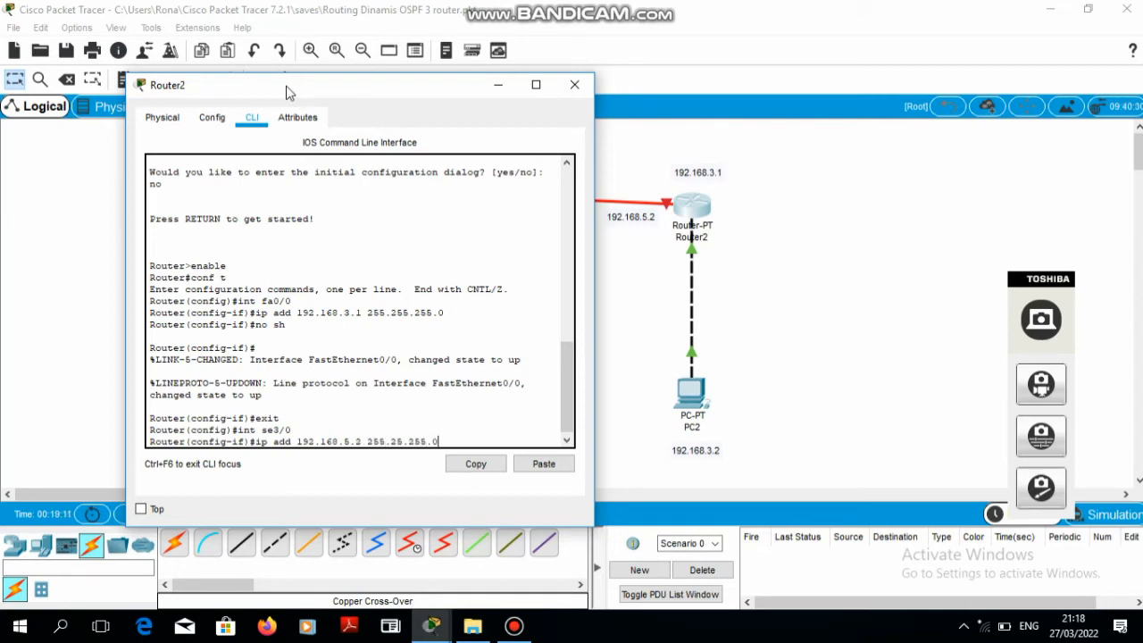
{"action": "key", "text": "Return"}
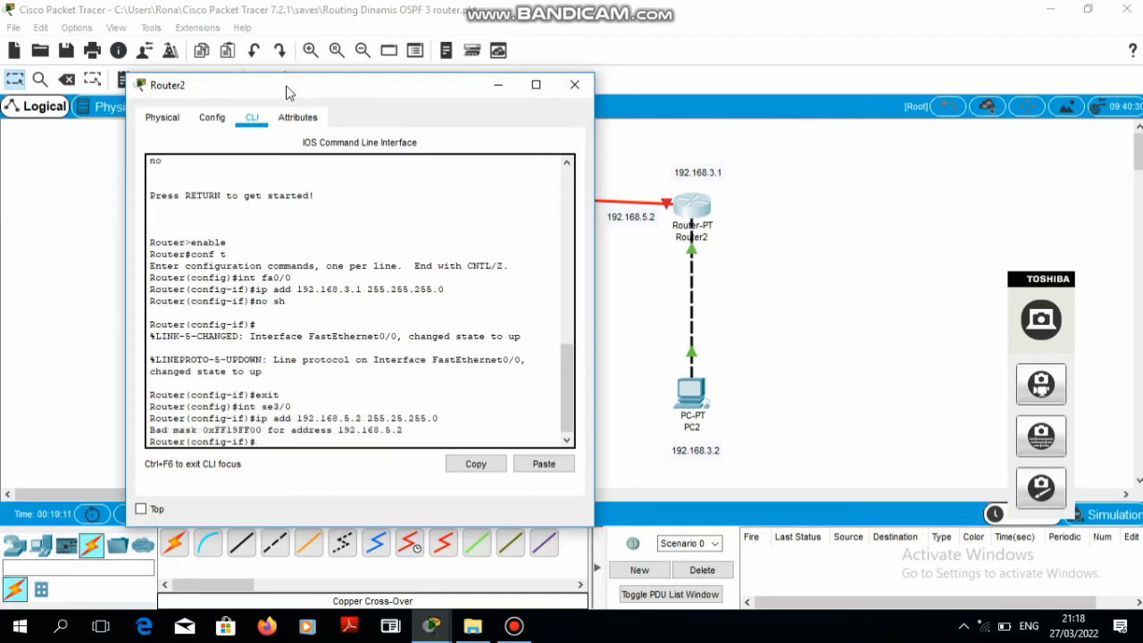
{"action": "type", "text": "ip add 192.168"}
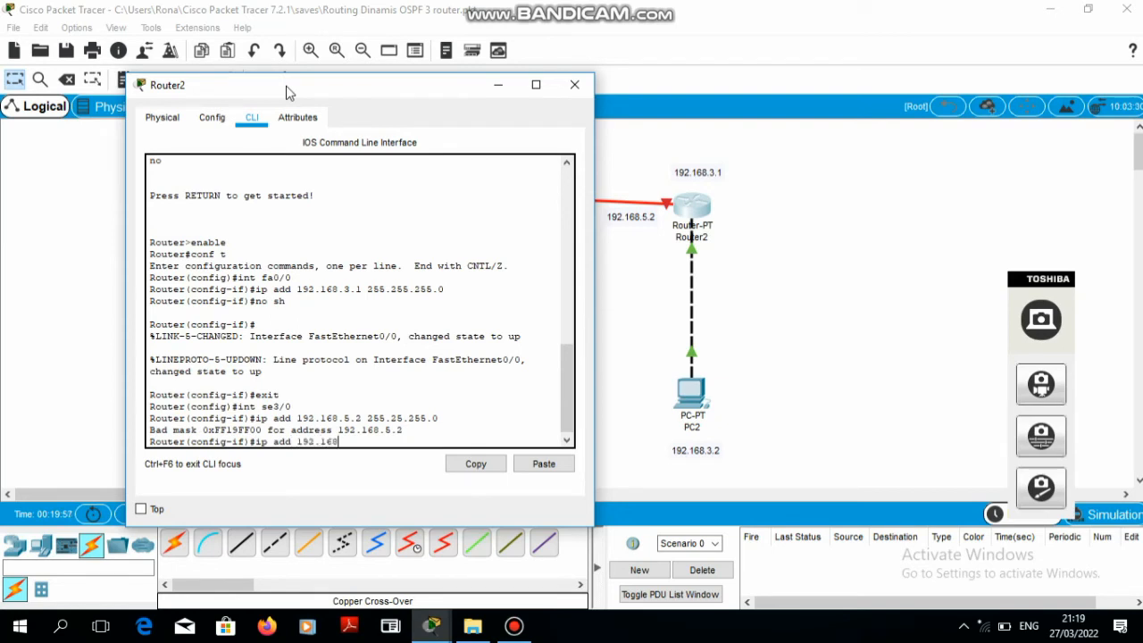
{"action": "type", "text": ".5.2 255.255.255.0"}
{"action": "key", "text": "Return"}
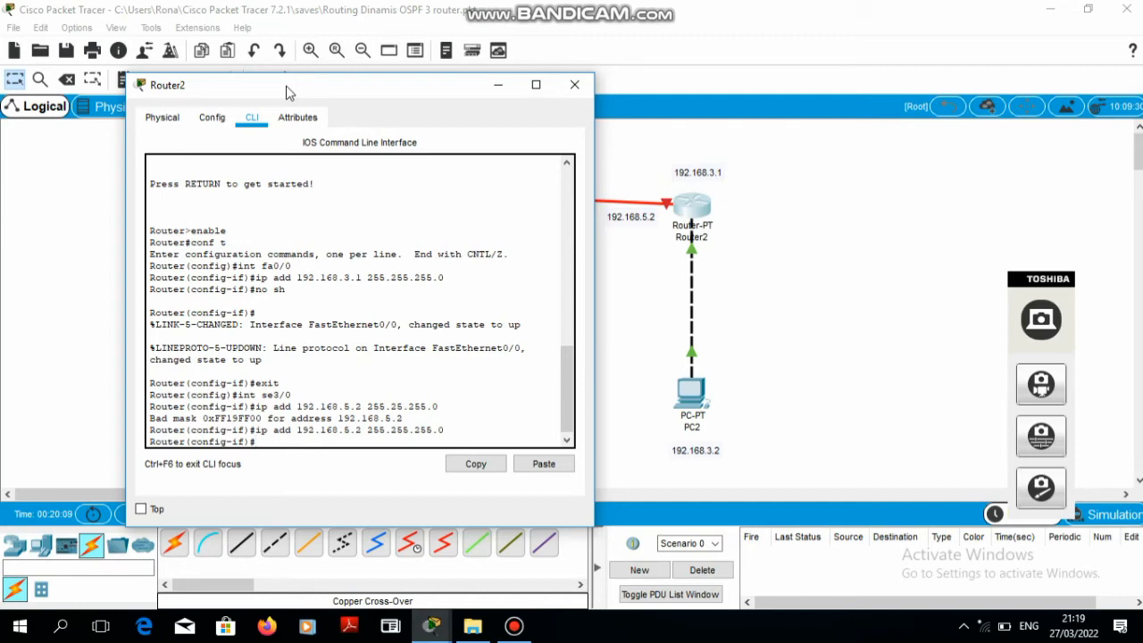
Enable Router2's se3/0 interface with no sh and exit to global configuration mode.
{"action": "type", "text": "no sh"}
{"action": "key", "text": "Return"}
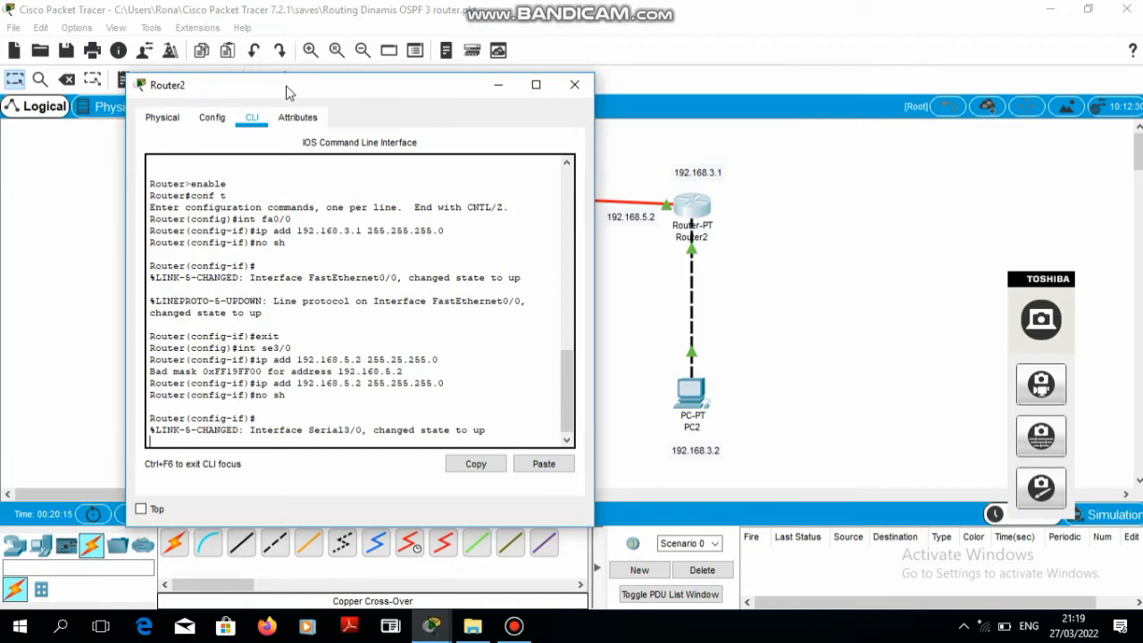
{"action": "key", "text": "Return"}
{"action": "type", "text": "ec"}
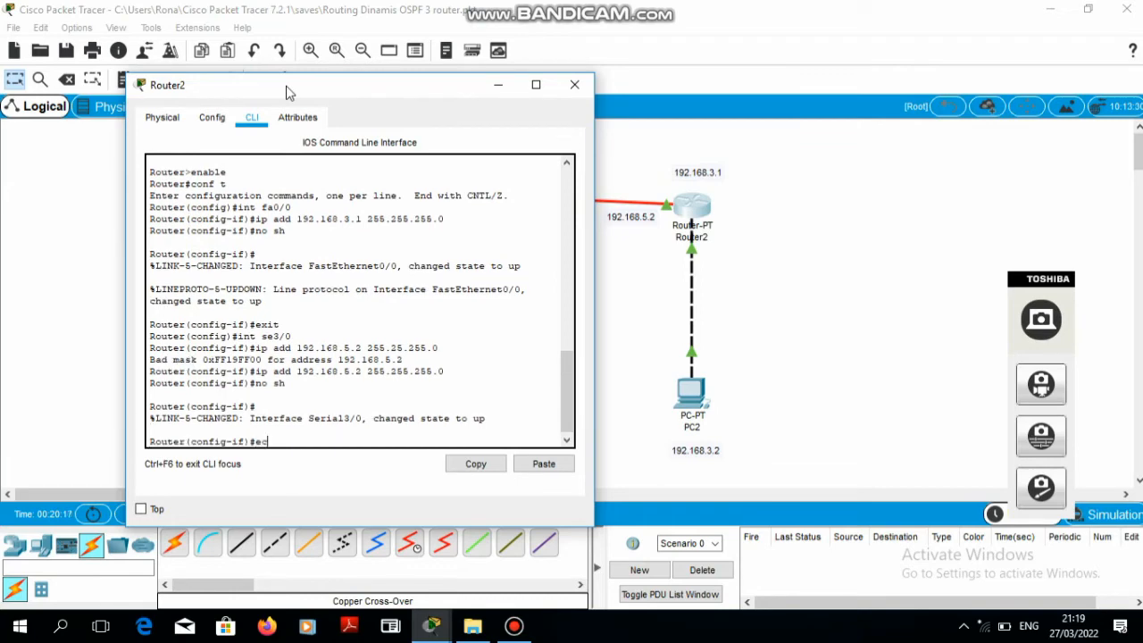
{"action": "type", "text": "it"}
{"action": "key", "text": "Return"}
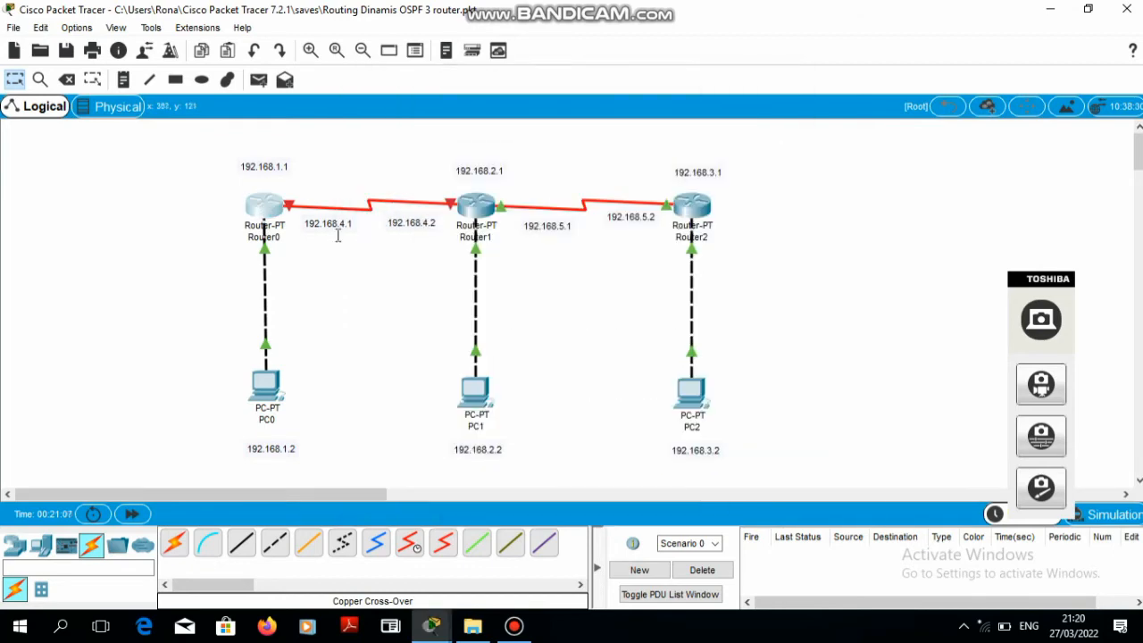
Switch to Router0's command line and start OSPF process 1 with router ospf 1.
{"action": "mouse_move", "coordinate": [431, 625]}
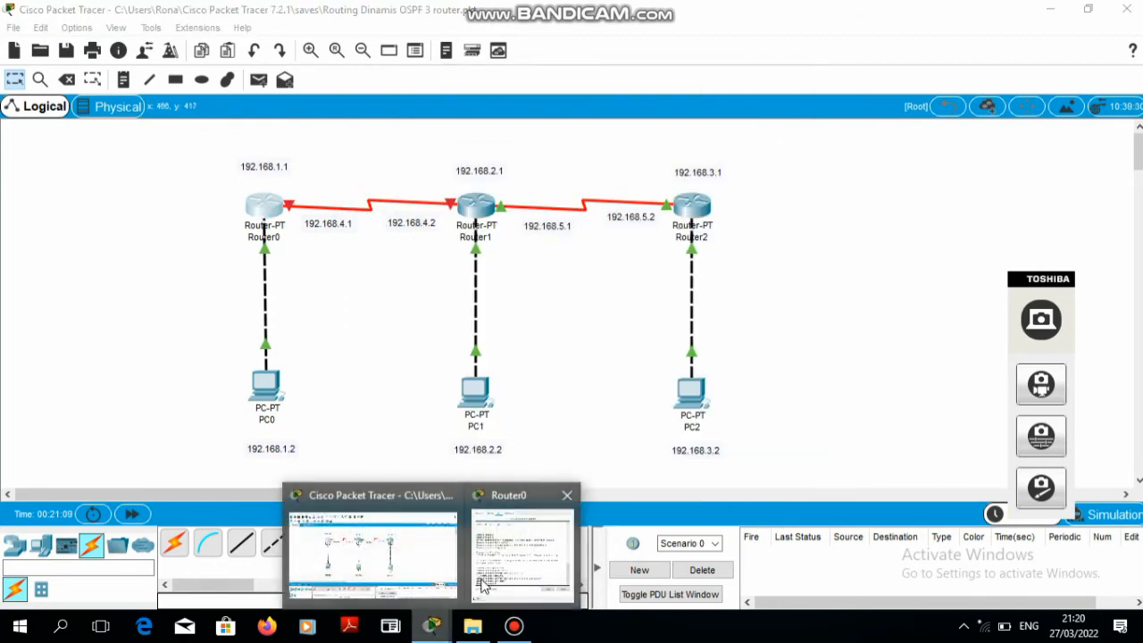
{"action": "left_click", "coordinate": [482, 585]}
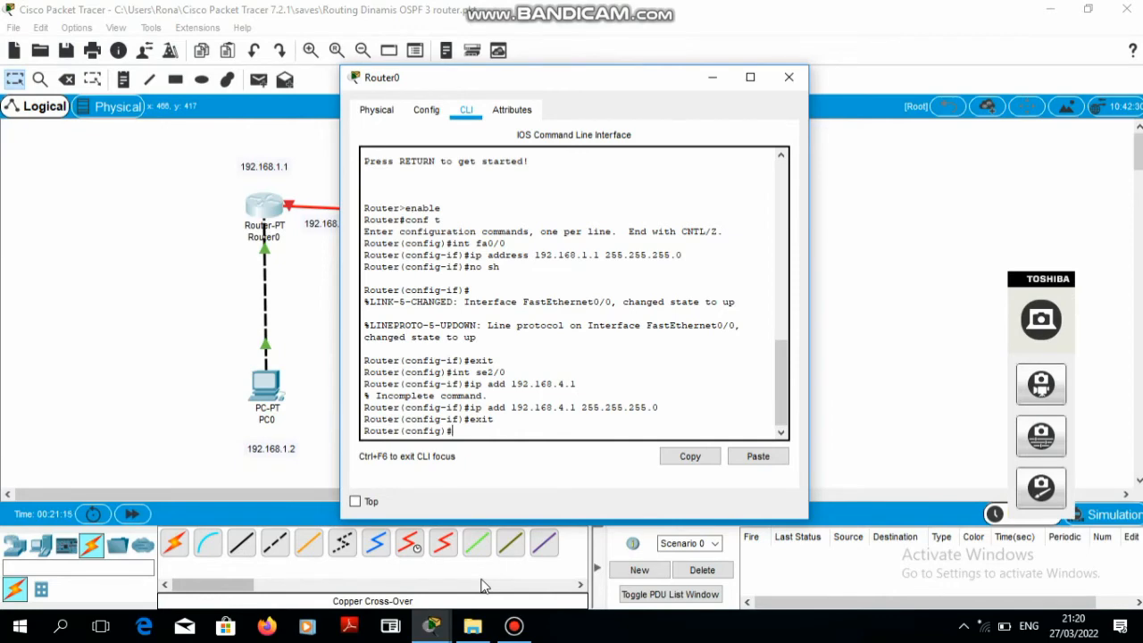
{"action": "type", "text": "router"}
{"action": "type", "text": "ospf 1"}
{"action": "key", "text": "Return"}
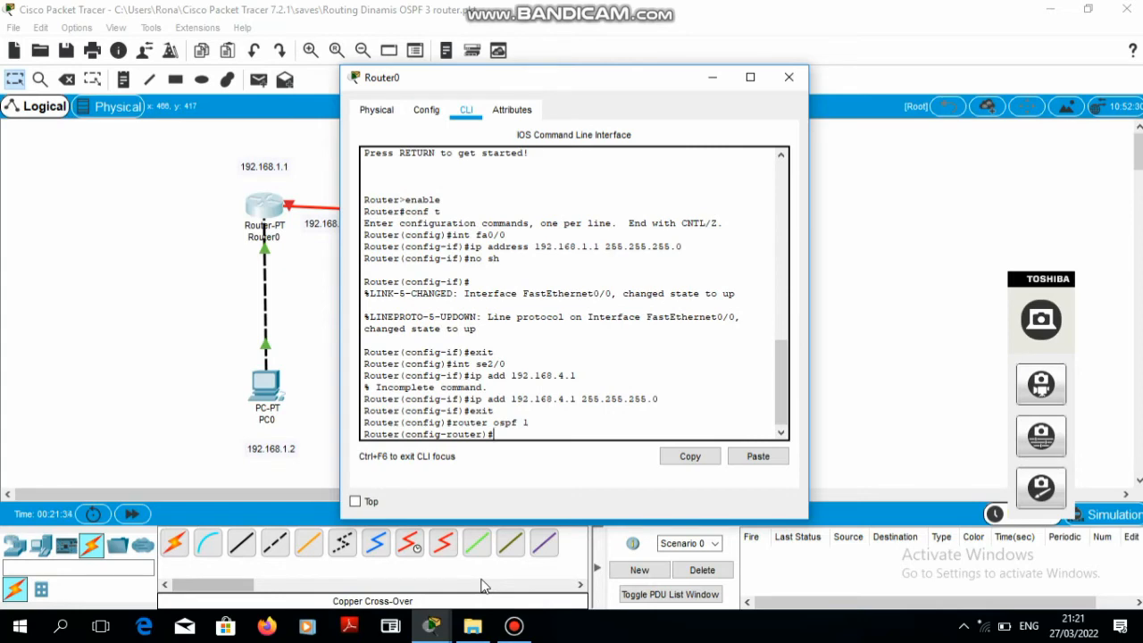
Enter the OSPF network statement for 192.168.1.0 with wildcard mask 0.0.0.255 and an area on Router0.
{"action": "left_click_drag", "start_coordinate": [603, 87], "coordinate": [764, 95]}
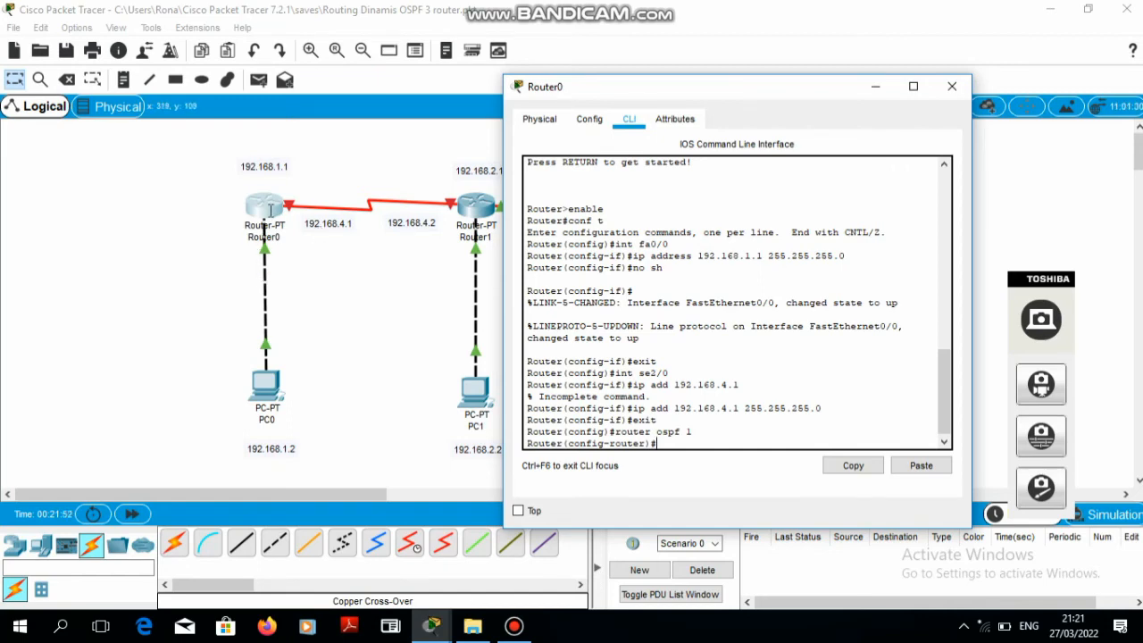
{"action": "type", "text": "network "}
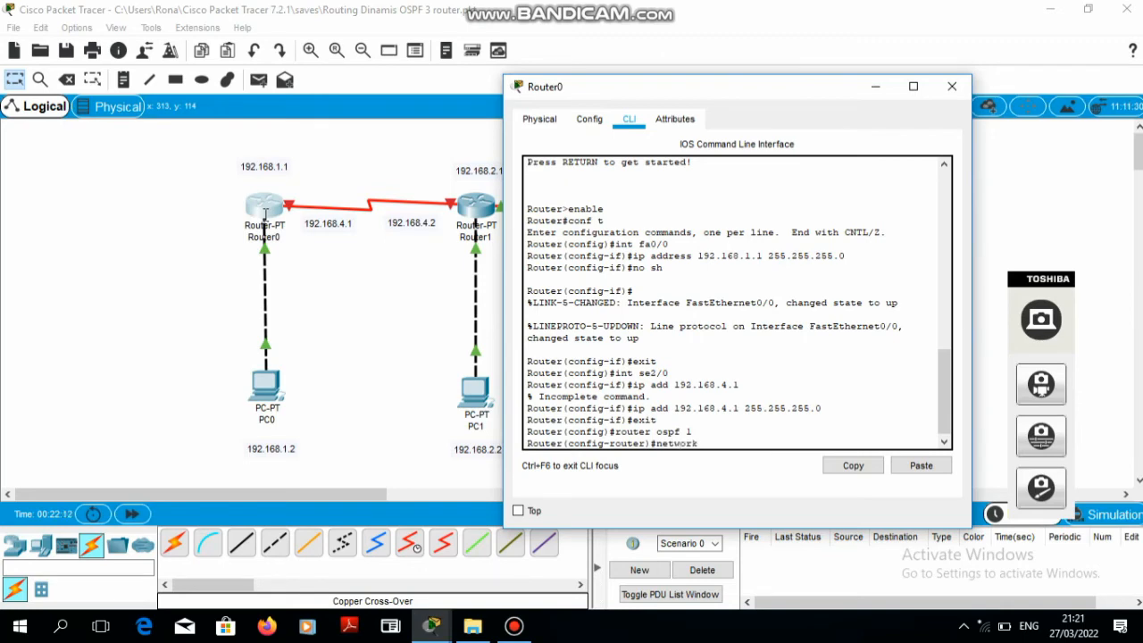
{"action": "type", "text": "192.168."}
{"action": "type", "text": "1.0"}
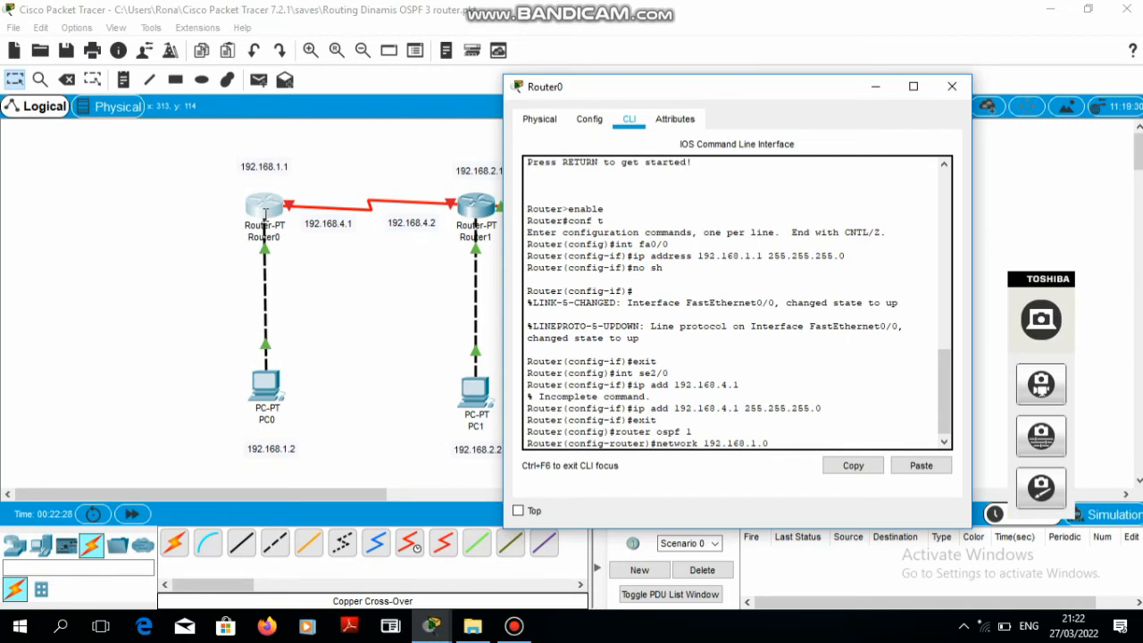
{"action": "type", "text": "0.0.0.255 area"}
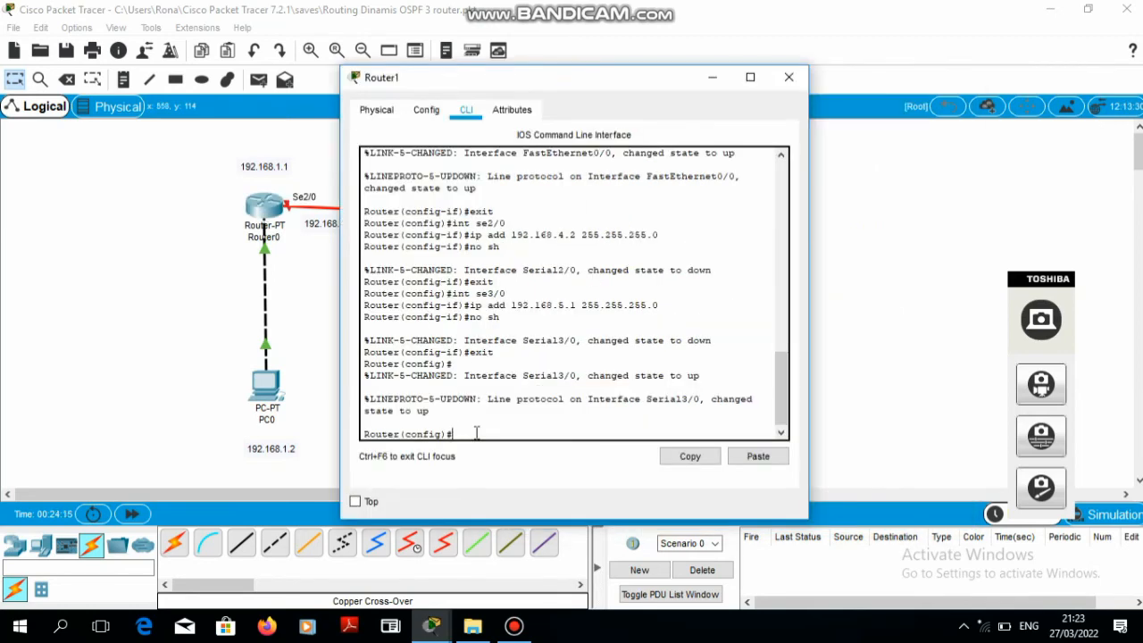
Start OSPF process 1 on Router1 with router ospf 1.
{"action": "type", "text": "route"}
{"action": "type", "text": "r s"}
{"action": "type", "text": "spf "}
{"action": "type", "text": "1"}
{"action": "key", "text": "Return"}
Add network 192.168.2.0 with wildcard mask 0.0.0.255 in area 1 to Router1's OSPF process.
{"action": "type", "text": "network"}
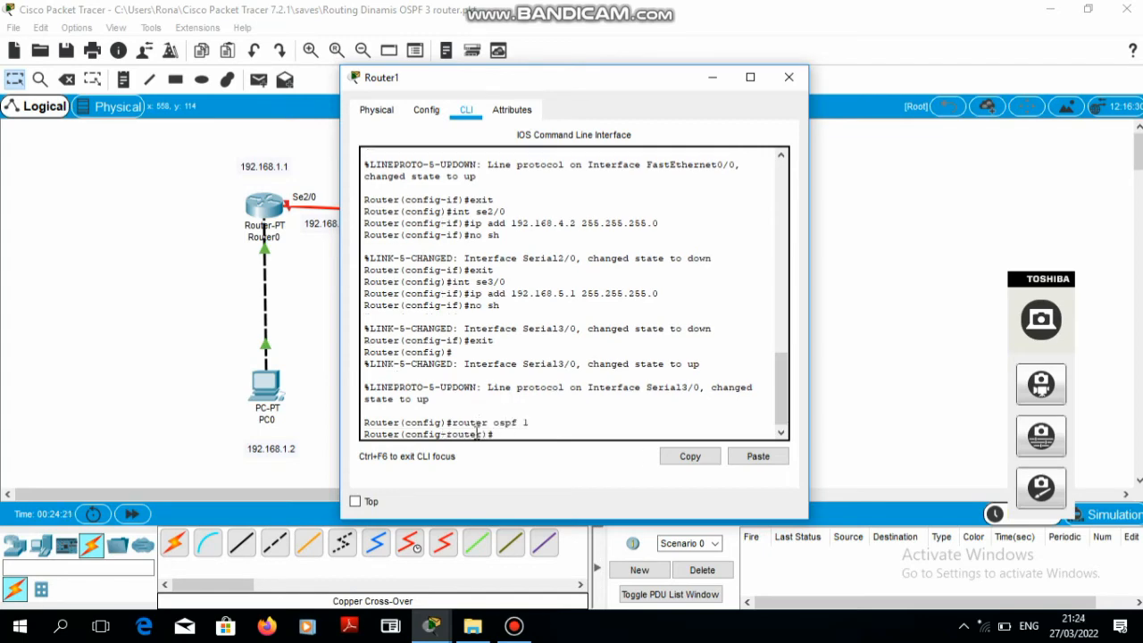
{"action": "left_click_drag", "start_coordinate": [614, 86], "coordinate": [851, 30]}
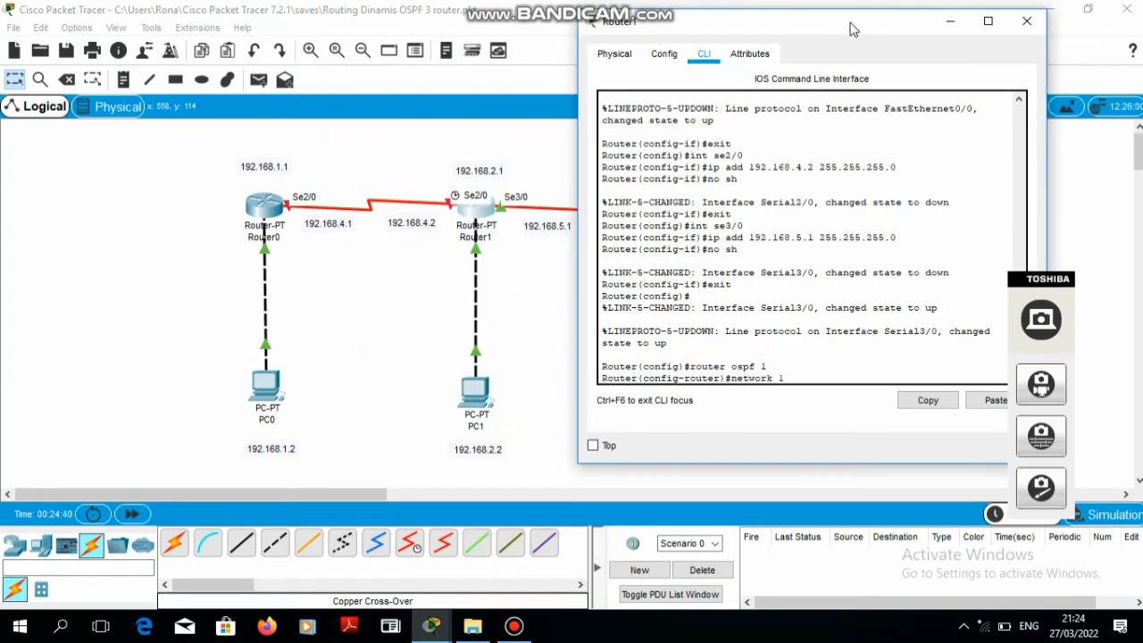
{"action": "type", "text": "192.168.2.0 0"}
{"action": "key", "text": "BackSpace"}
{"action": "type", "text": "0.0.0.255 are"}
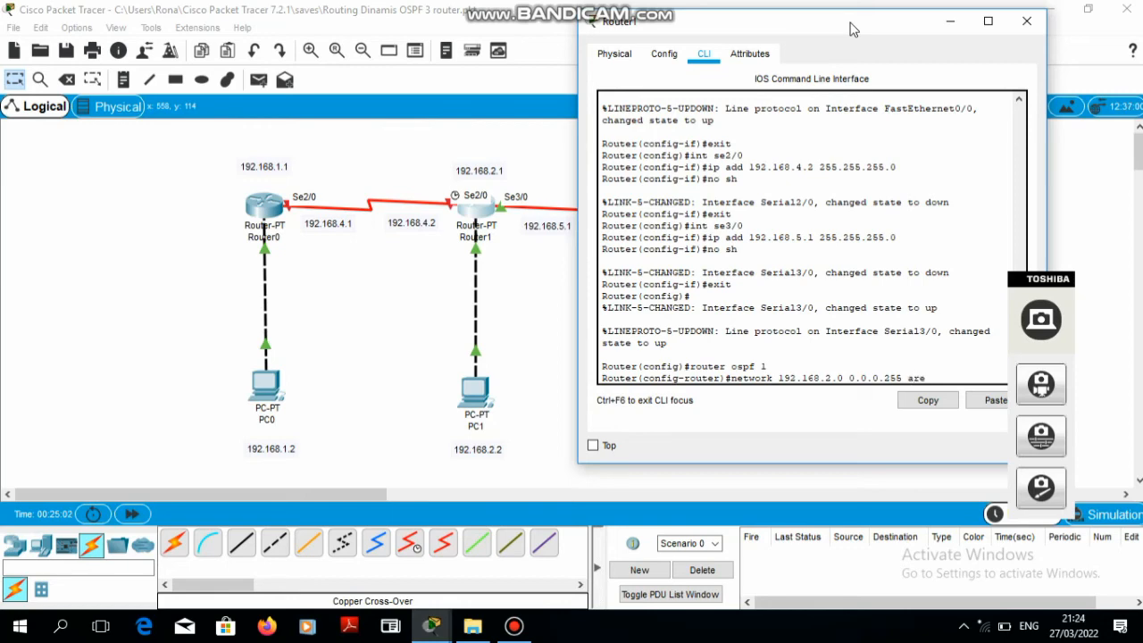
{"action": "type", "text": "a 1"}
{"action": "key", "text": "Return"}
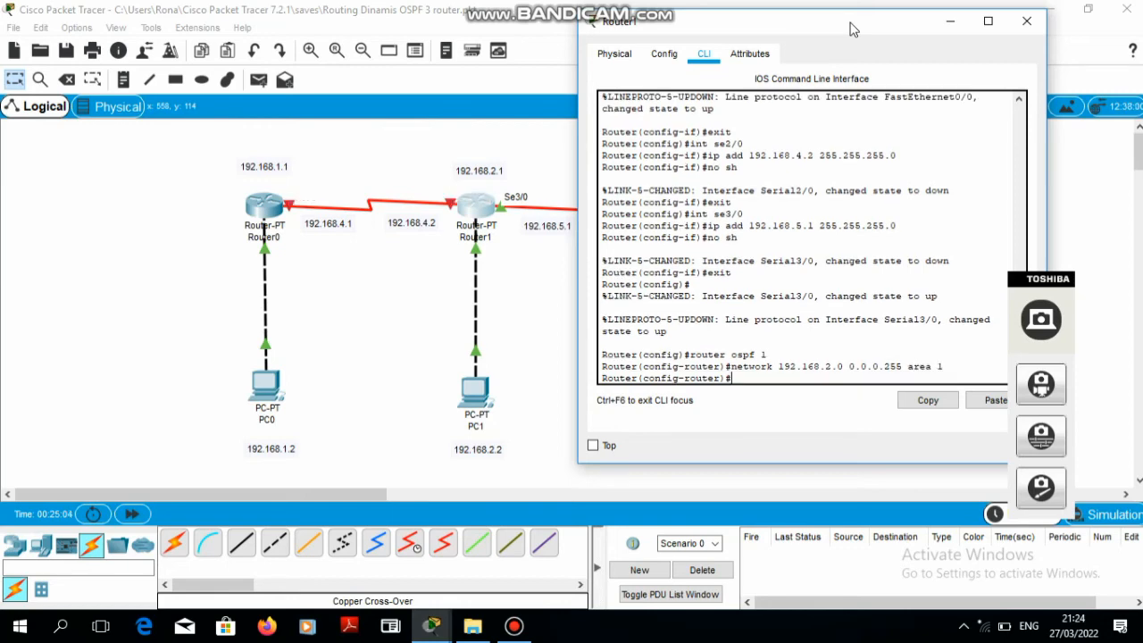
Add network 192.168.4.0 with wildcard mask 0.0.0.255 in area 1 to Router1's OSPF process.
{"action": "key", "text": "Up"}
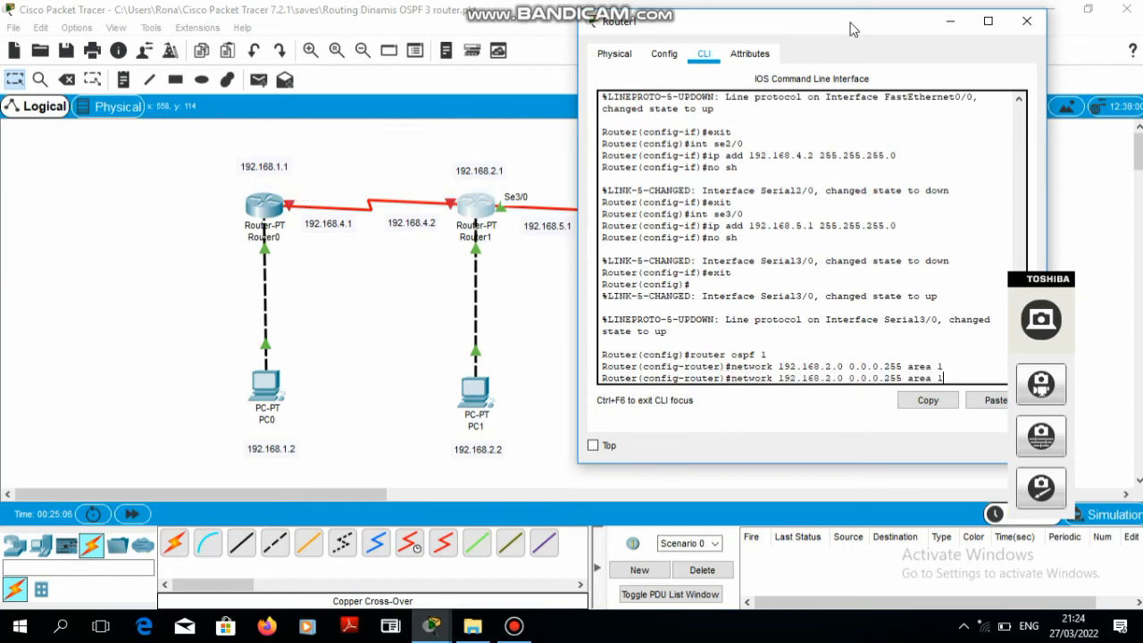
{"action": "key", "text": "Left"}
{"action": "key", "text": "Left"}
{"action": "key", "text": "Left"}
{"action": "key", "text": "Left"}
{"action": "key", "text": "Left"}
{"action": "key", "text": "Left"}
{"action": "key", "text": "Left"}
{"action": "key", "text": "Left"}
{"action": "key", "text": "Left"}
{"action": "key", "text": "Left"}
{"action": "key", "text": "Left"}
{"action": "key", "text": "Left"}
{"action": "key", "text": "Left"}
{"action": "key", "text": "Left"}
{"action": "key", "text": "Left"}
{"action": "key", "text": "Left"}
{"action": "key", "text": "Left"}
{"action": "key", "text": "Left"}
{"action": "key", "text": "Left"}
{"action": "key", "text": "Left"}
{"action": "key", "text": "BackSpace"}
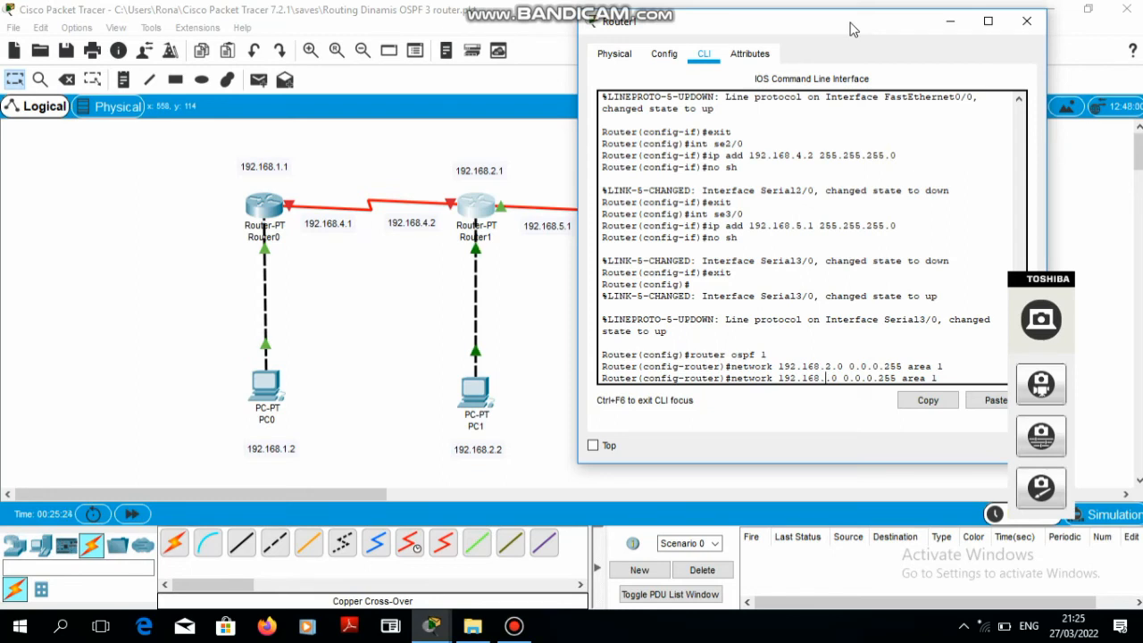
{"action": "type", "text": "4"}
{"action": "key", "text": "Return"}
Add network 192.168.5.0 with wildcard mask 0.0.0.255 in area 1 to Router1's OSPF process.
{"action": "key", "text": "Up"}
{"action": "key", "text": "Left"}
{"action": "key", "text": "Left"}
{"action": "key", "text": "Left"}
{"action": "key", "text": "Left"}
{"action": "key", "text": "Left"}
{"action": "key", "text": "Left"}
{"action": "key", "text": "Left"}
{"action": "key", "text": "Left"}
{"action": "key", "text": "Left"}
{"action": "key", "text": "Left"}
{"action": "key", "text": "Left"}
{"action": "key", "text": "Left"}
{"action": "key", "text": "Left"}
{"action": "key", "text": "Left"}
{"action": "key", "text": "Left"}
{"action": "key", "text": "Left"}
{"action": "key", "text": "Left"}
{"action": "key", "text": "Left"}
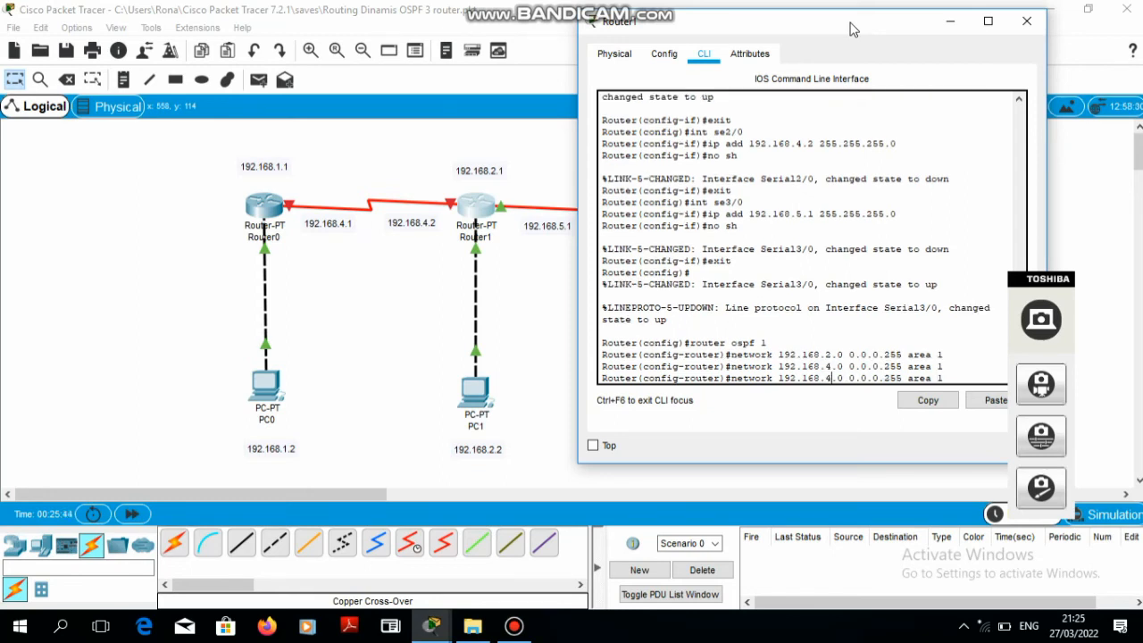
{"action": "key", "text": "BackSpace"}
{"action": "type", "text": "5"}
{"action": "left_click", "coordinate": [960, 380]}
{"action": "key", "text": "Return"}
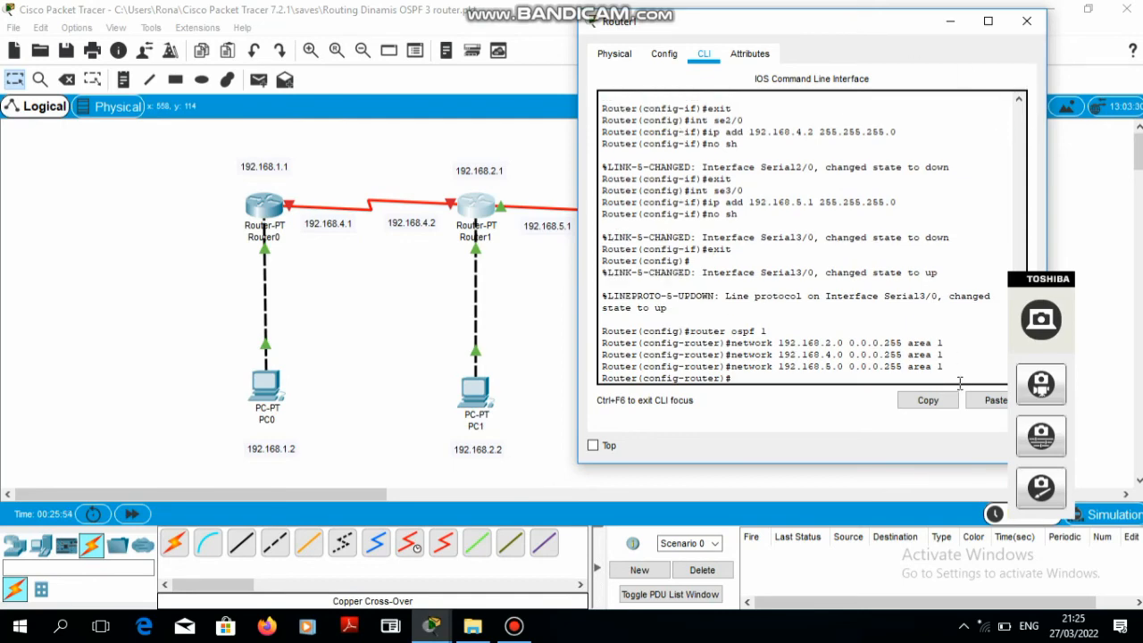
Enter the log command on Router1, leave configuration mode with end, and close the router's window.
{"action": "type", "text": "1og"}
{"action": "key", "text": "Return"}
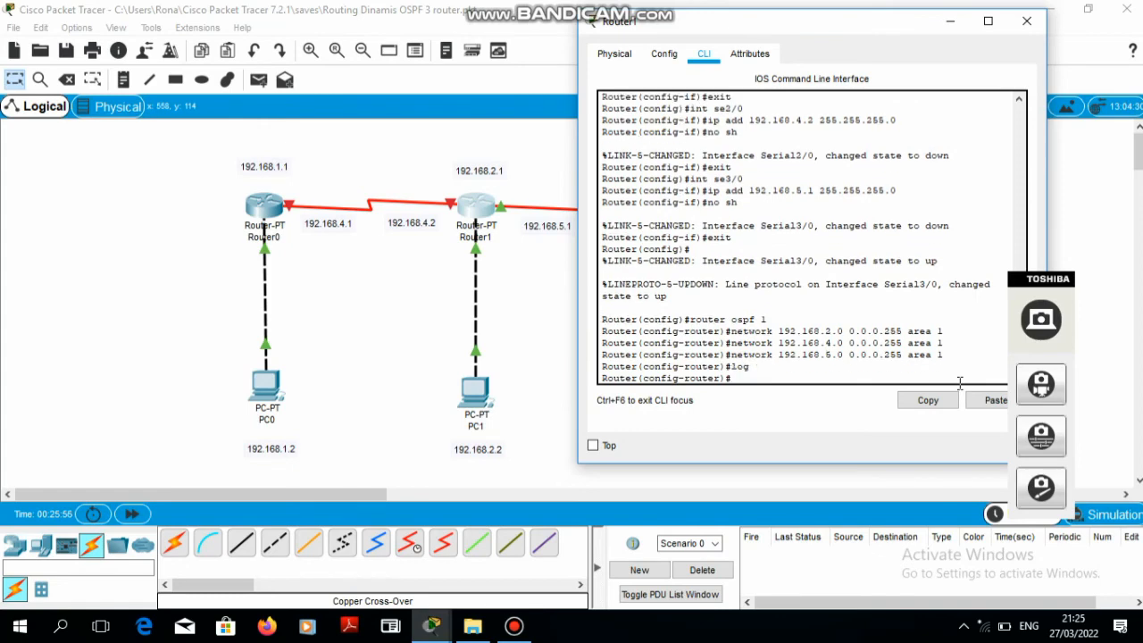
{"action": "type", "text": "end"}
{"action": "key", "text": "Return"}
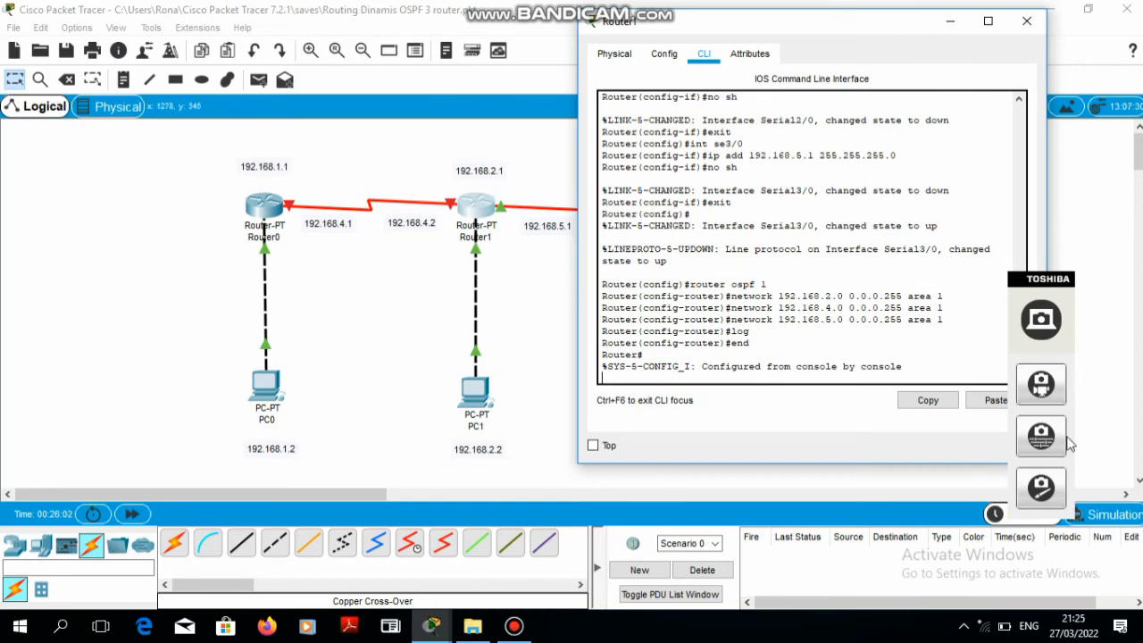
{"action": "left_click", "coordinate": [1027, 20]}
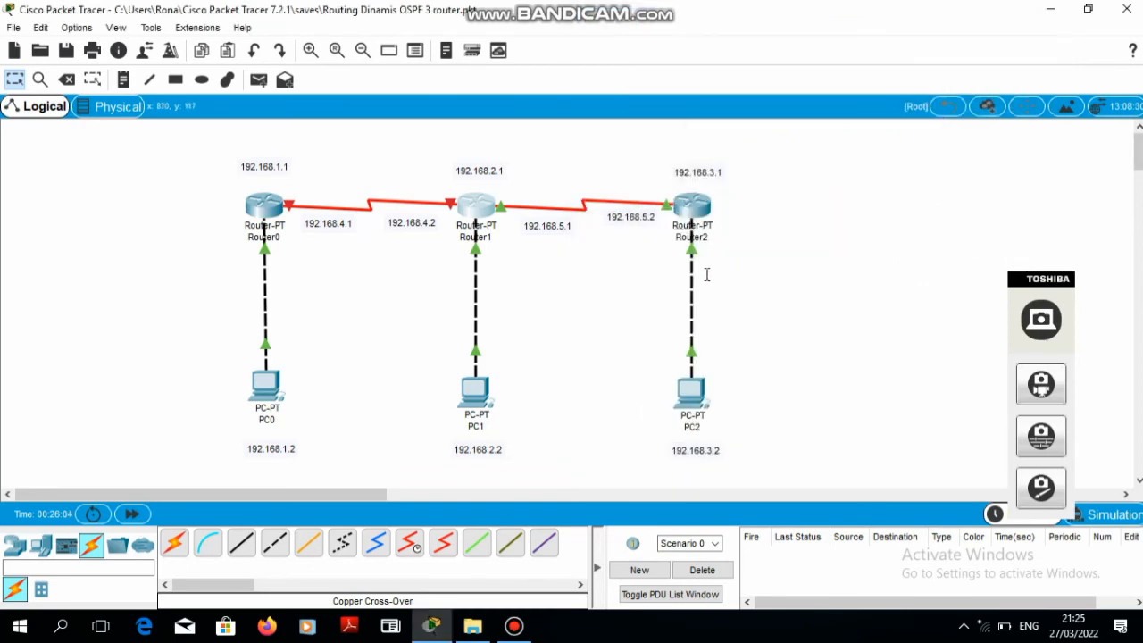
Open Router2's command line and start OSPF process 1 with router ospf 1.
{"action": "left_click", "coordinate": [697, 213]}
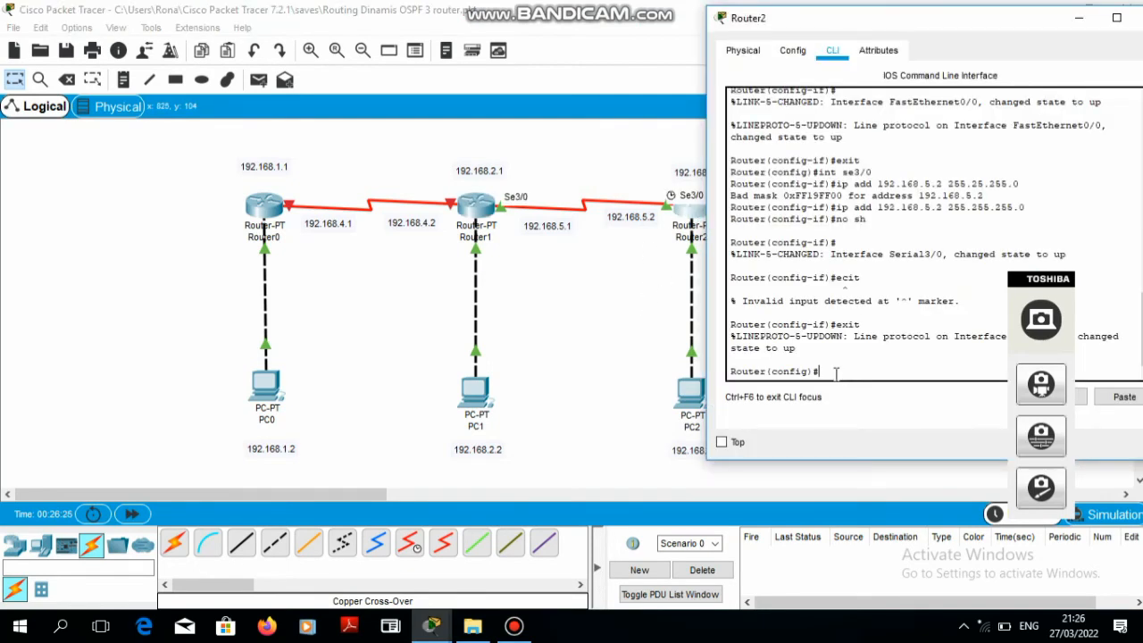
{"action": "type", "text": "router ospf 1"}
{"action": "key", "text": "Return"}
Add network 192.168.3.0 with wildcard mask 0.0.0.255 in area 1 to Router2's OSPF process.
{"action": "type", "text": "network "}
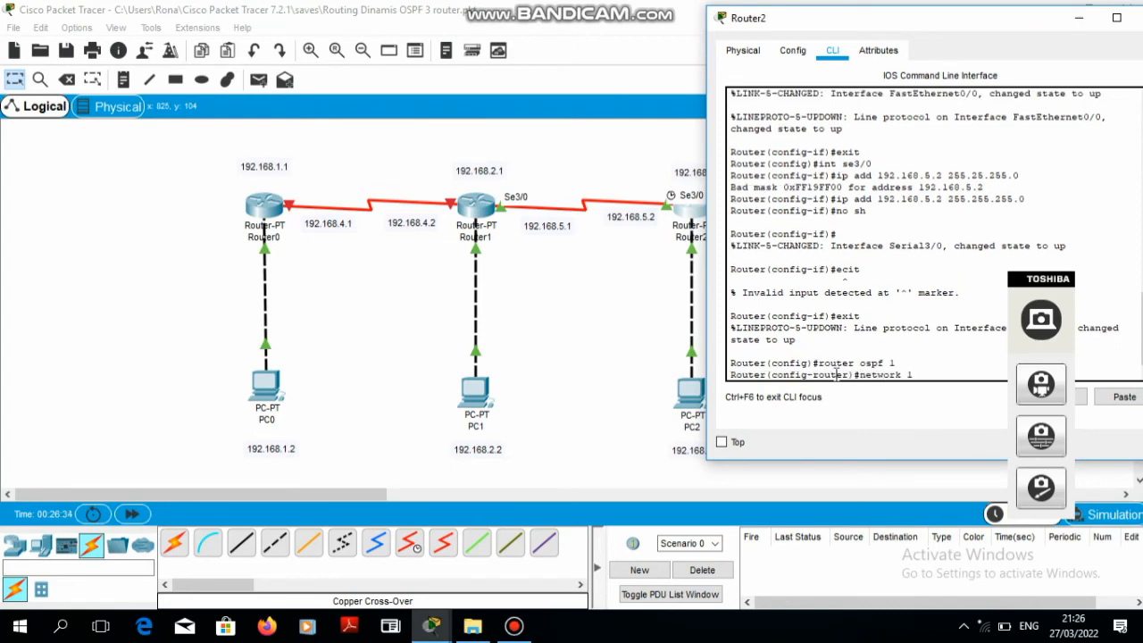
{"action": "type", "text": "192.168.3.0 0.0.0"}
{"action": "left_click", "coordinate": [1032, 282]}
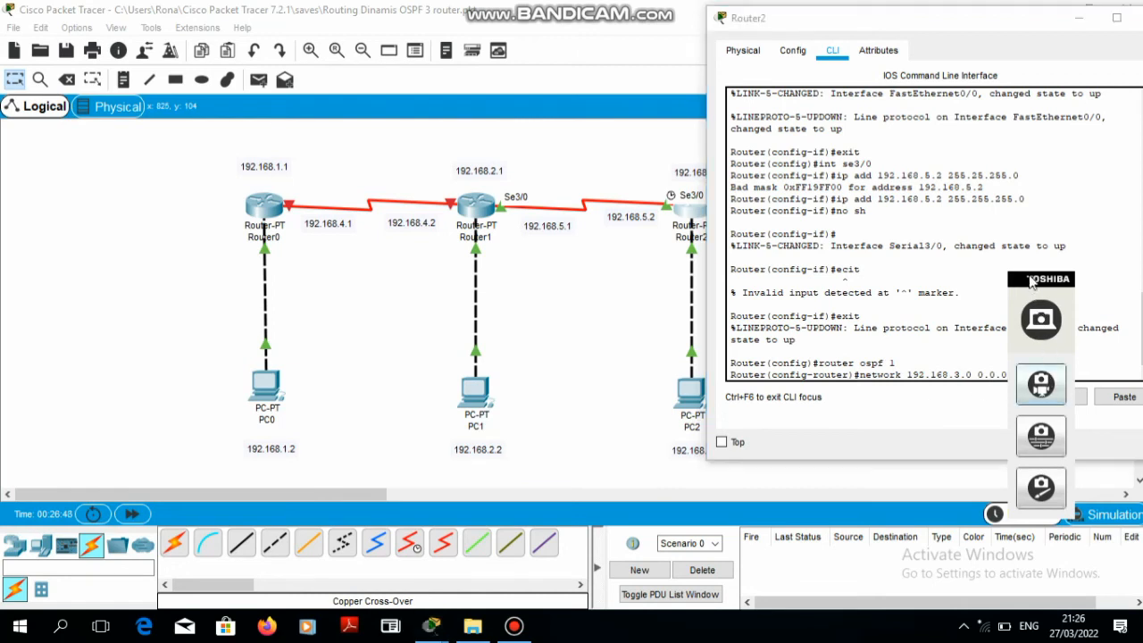
{"action": "left_click", "coordinate": [1052, 373]}
{"action": "type", "text": ".255"}
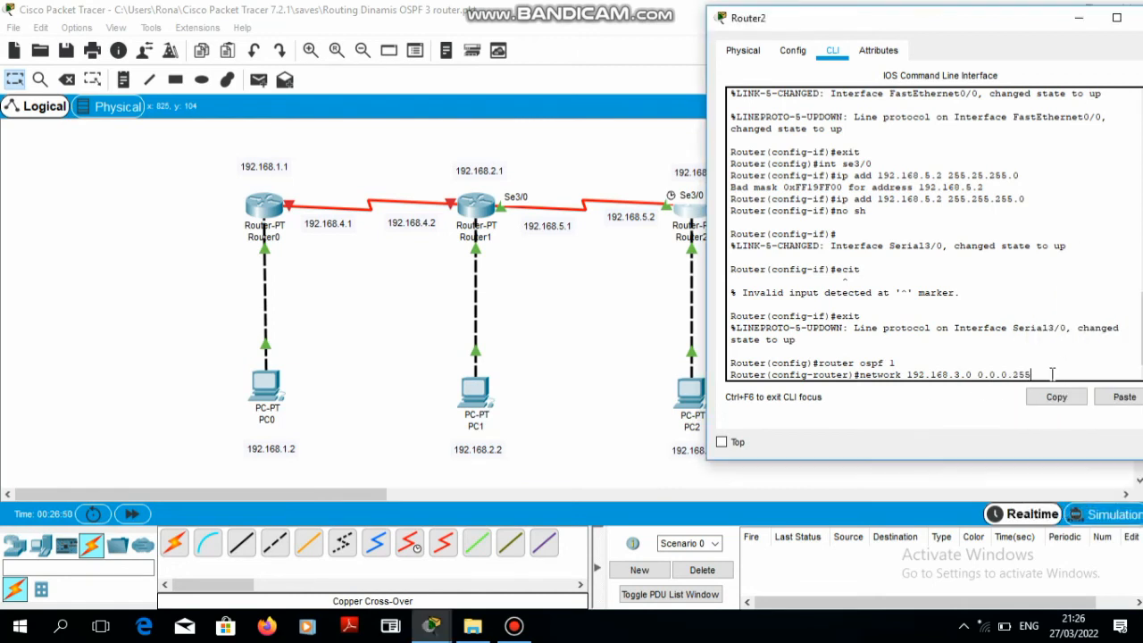
{"action": "type", "text": " area 1"}
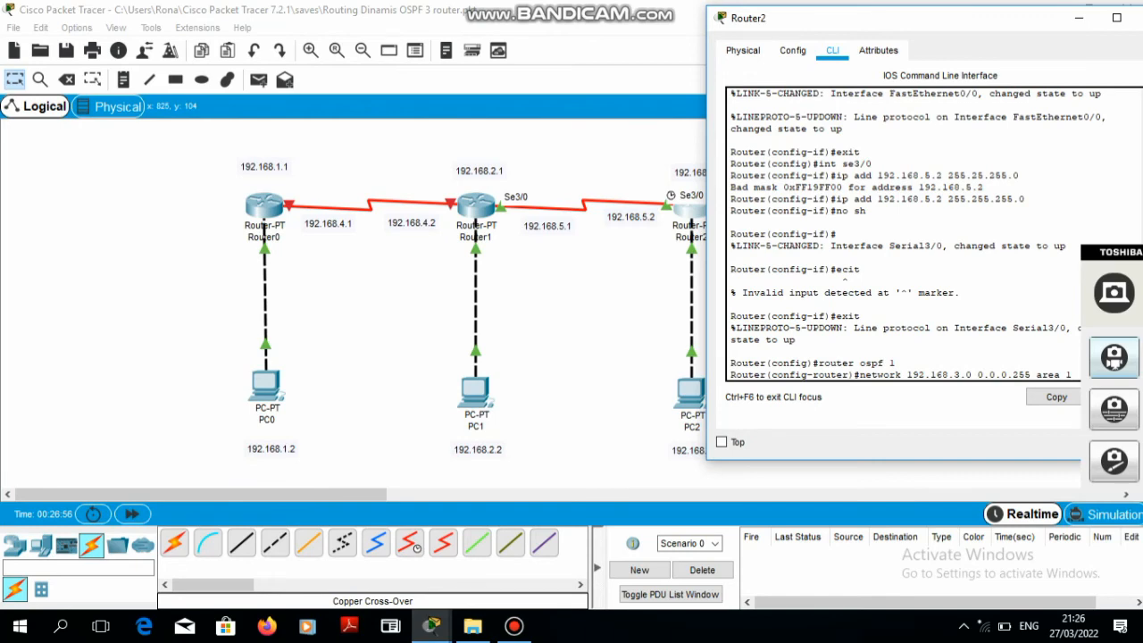
{"action": "key", "text": "Return"}
Add network 192.168.5.0 with wildcard mask 0.0.0.255 in area 1 to Router2's OSPF process.
{"action": "key", "text": "Up"}
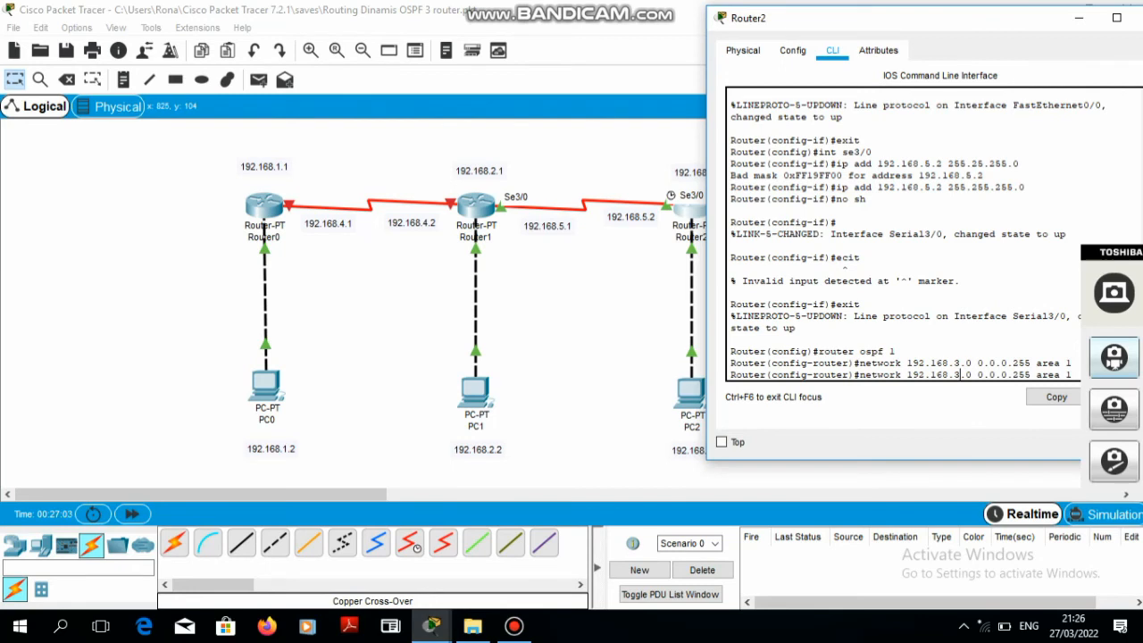
{"action": "key", "text": "BackSpace"}
{"action": "type", "text": "5"}
{"action": "key", "text": "Return"}
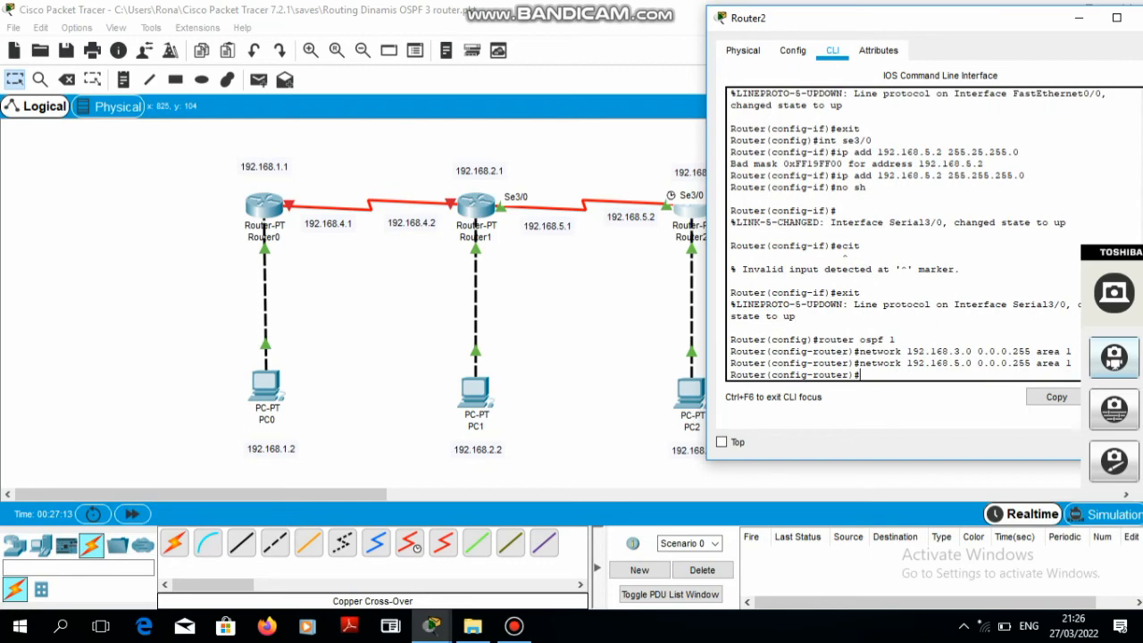
Enter the log command on Router2 and leave configuration mode with end.
{"action": "type", "text": "log"}
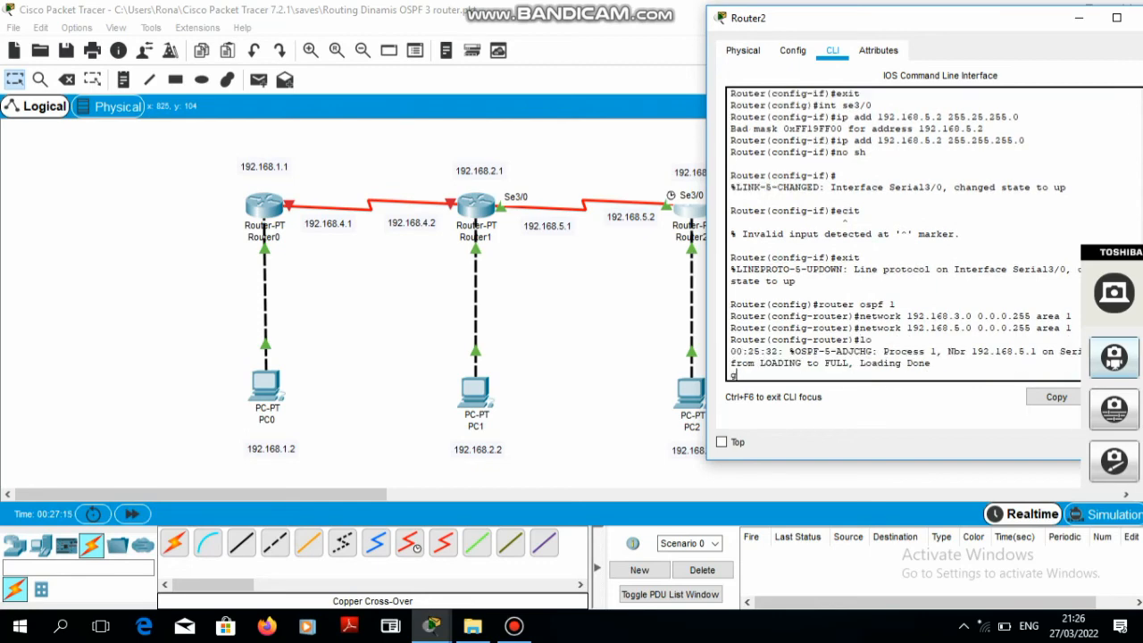
{"action": "key", "text": "BackSpace"}
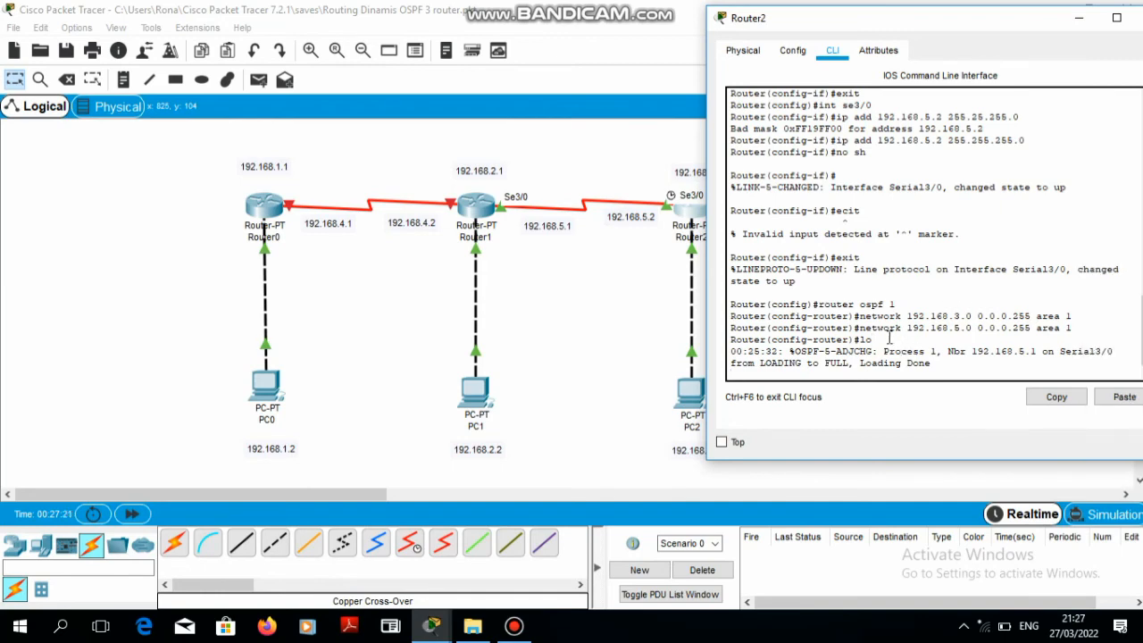
{"action": "type", "text": "g"}
{"action": "key", "text": "BackSpace"}
{"action": "key", "text": "Return"}
{"action": "type", "text": "log"}
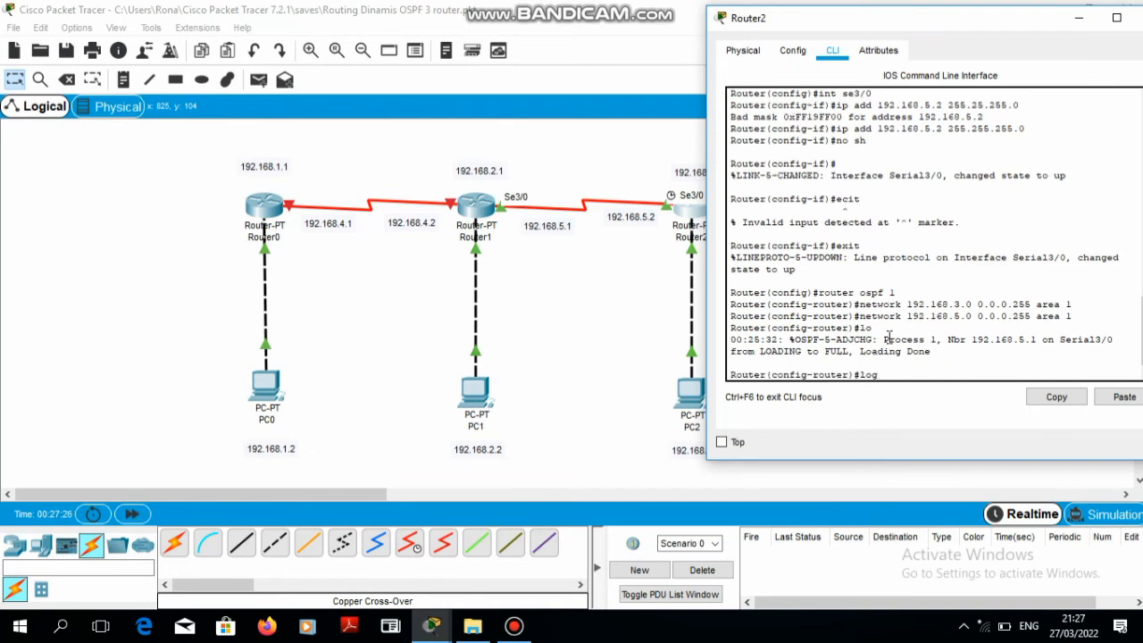
{"action": "key", "text": "Return"}
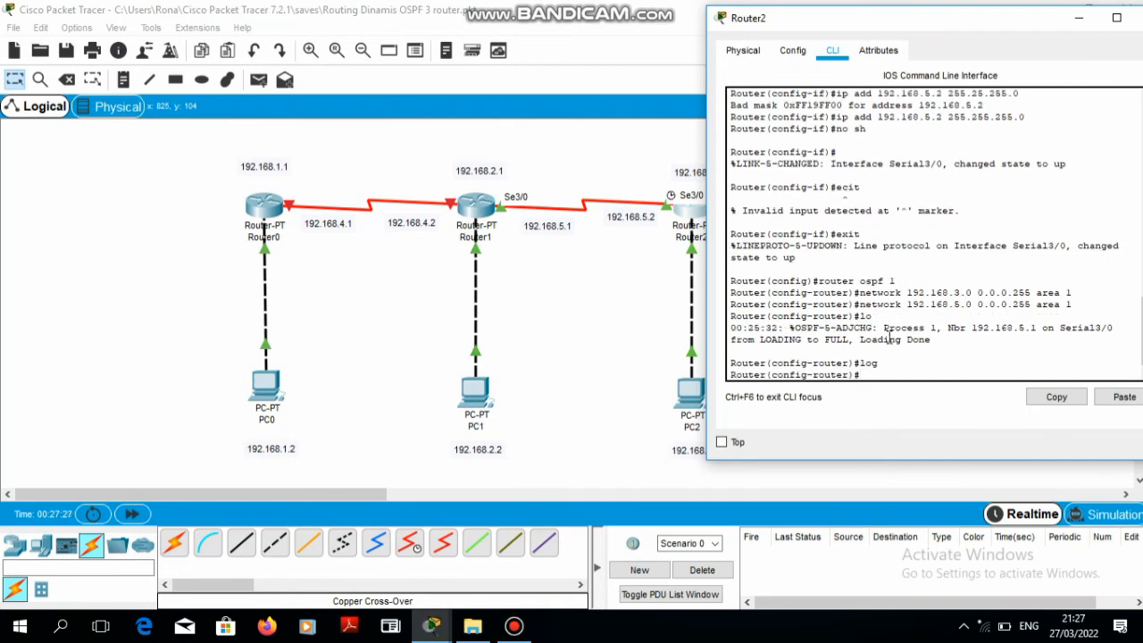
{"action": "type", "text": "end"}
{"action": "key", "text": "Return"}
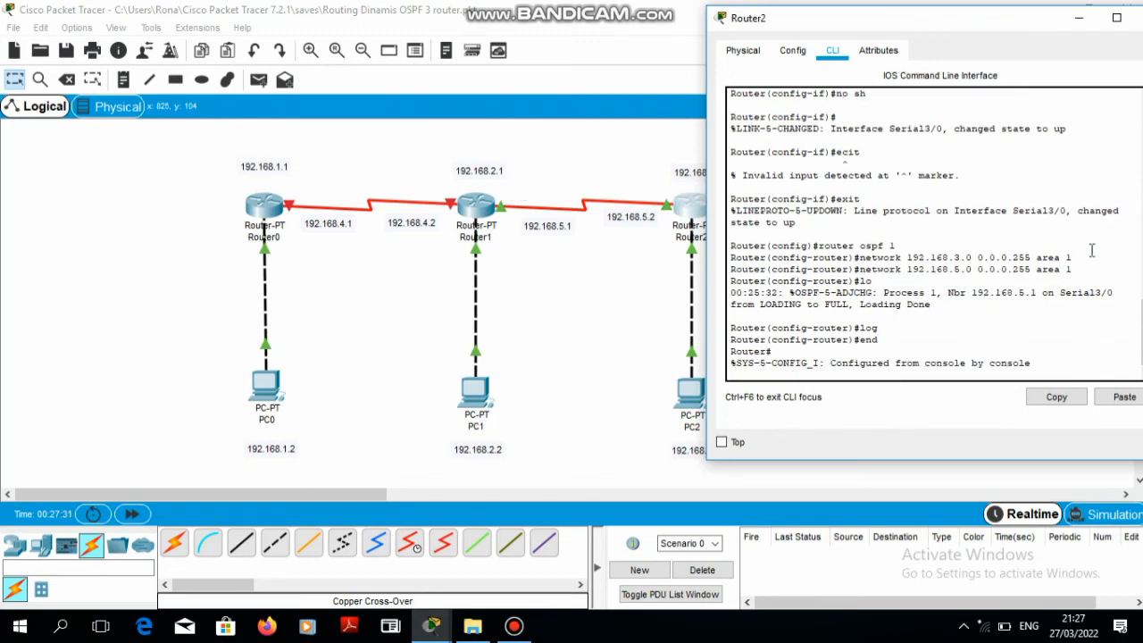
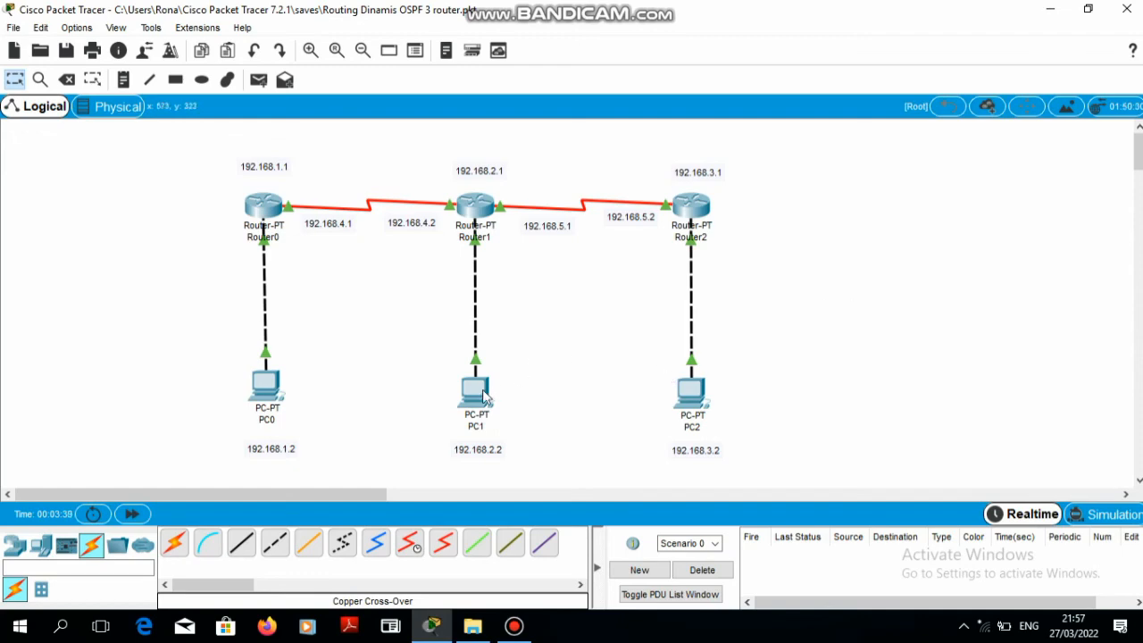
Open PC1's Command Prompt and ping PC0 at 192.168.1.2.
{"action": "mouse_move", "coordinate": [482, 395]}
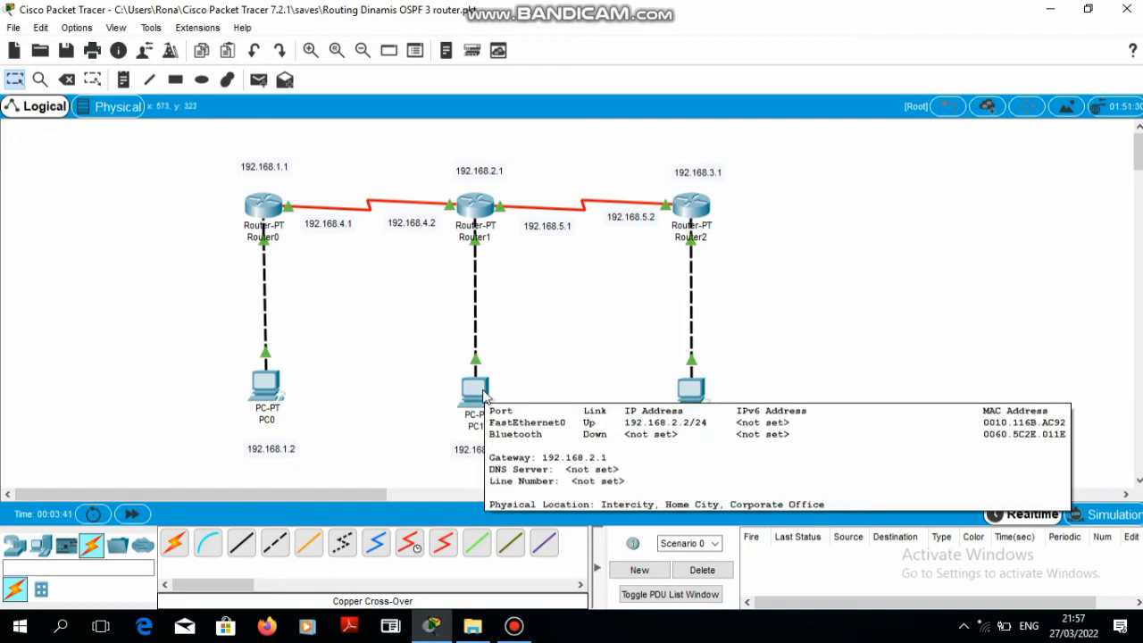
{"action": "left_click", "coordinate": [483, 396]}
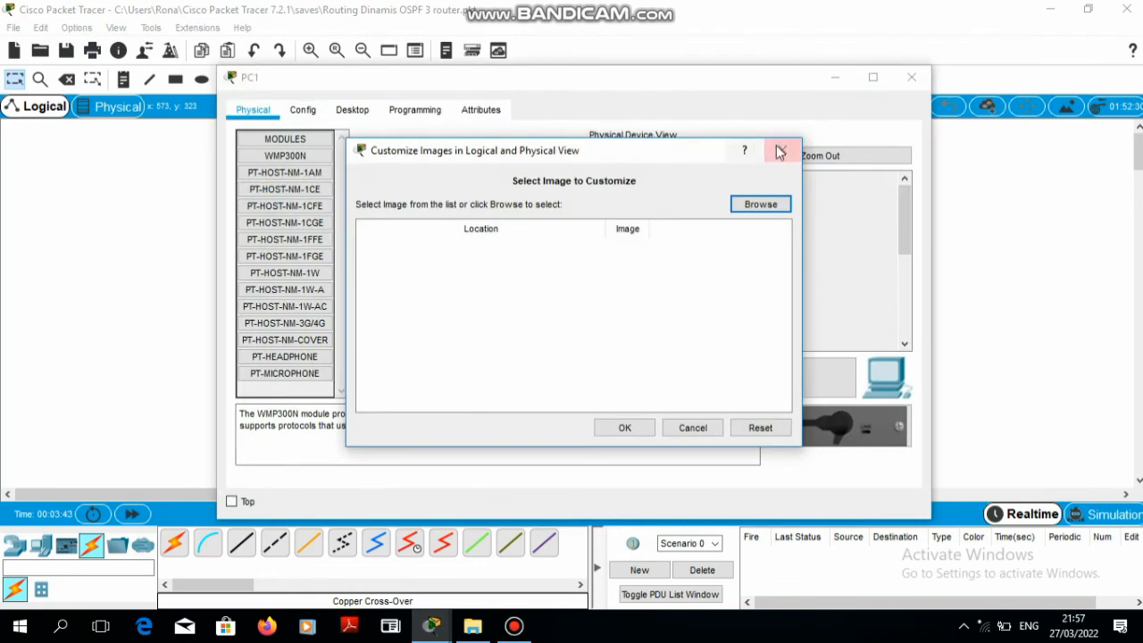
{"action": "left_click", "coordinate": [780, 152]}
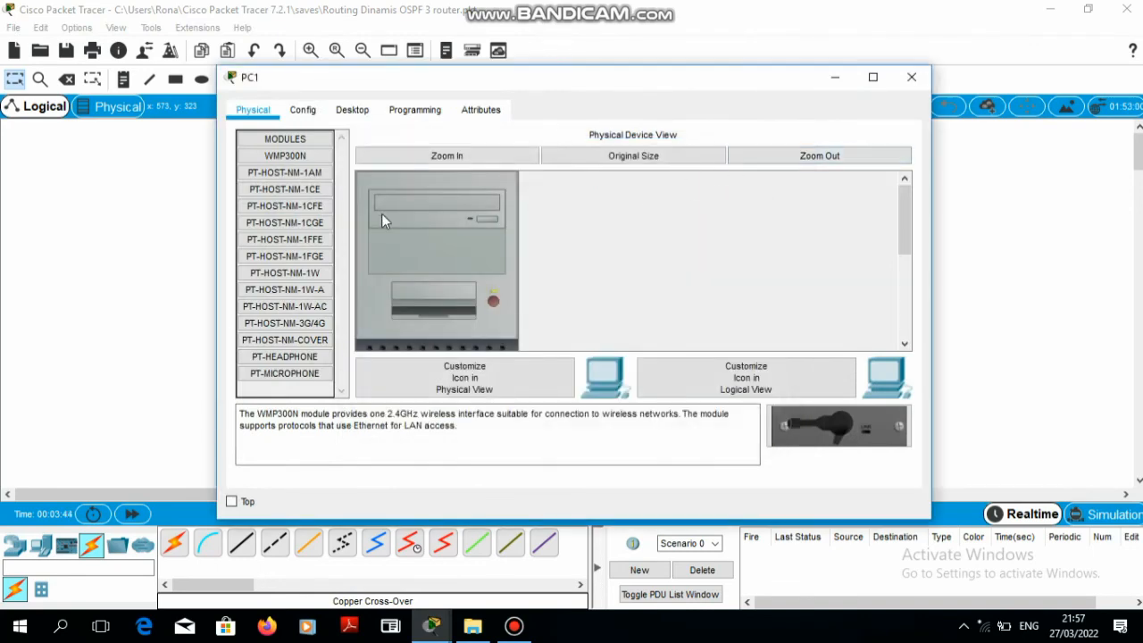
{"action": "left_click", "coordinate": [361, 111]}
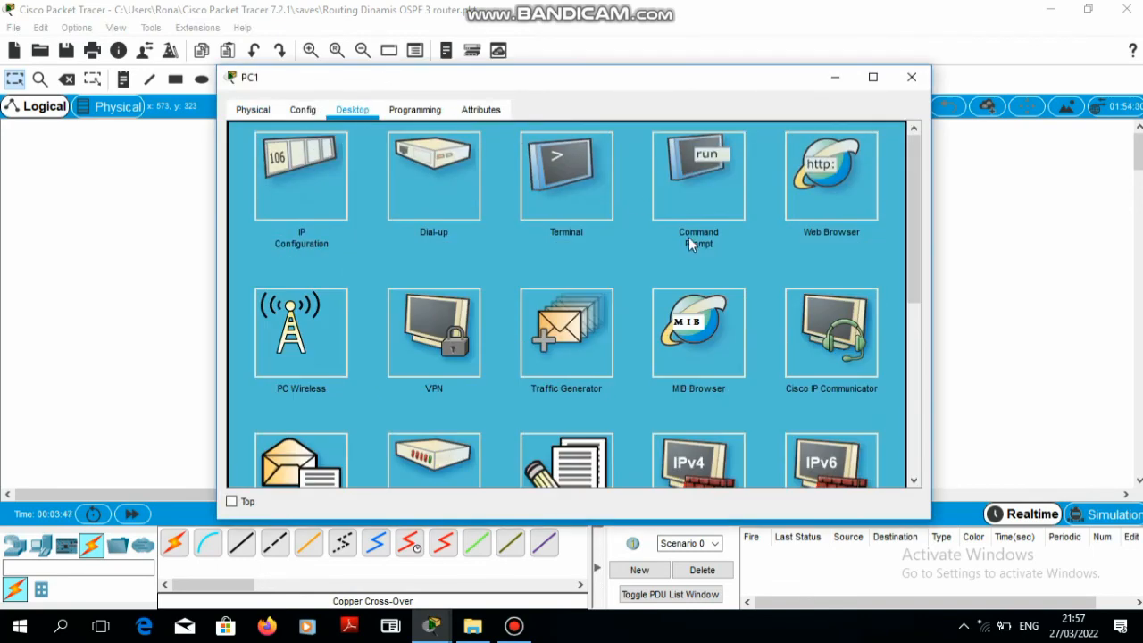
{"action": "left_click", "coordinate": [702, 205]}
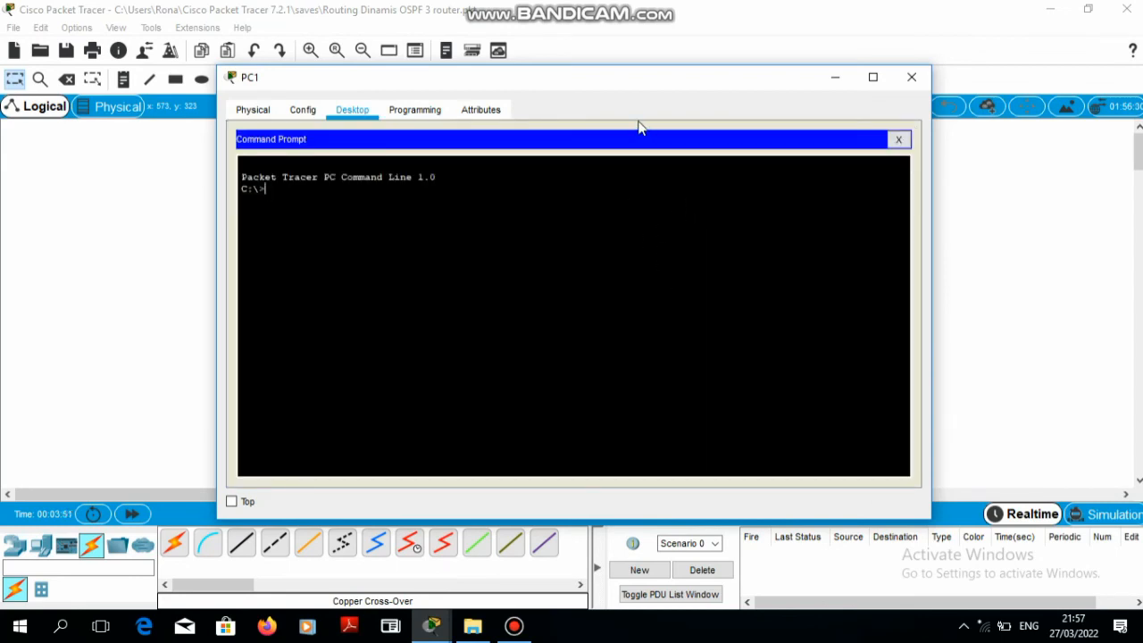
{"action": "left_click_drag", "start_coordinate": [625, 75], "coordinate": [728, 83]}
{"action": "type", "text": "p"}
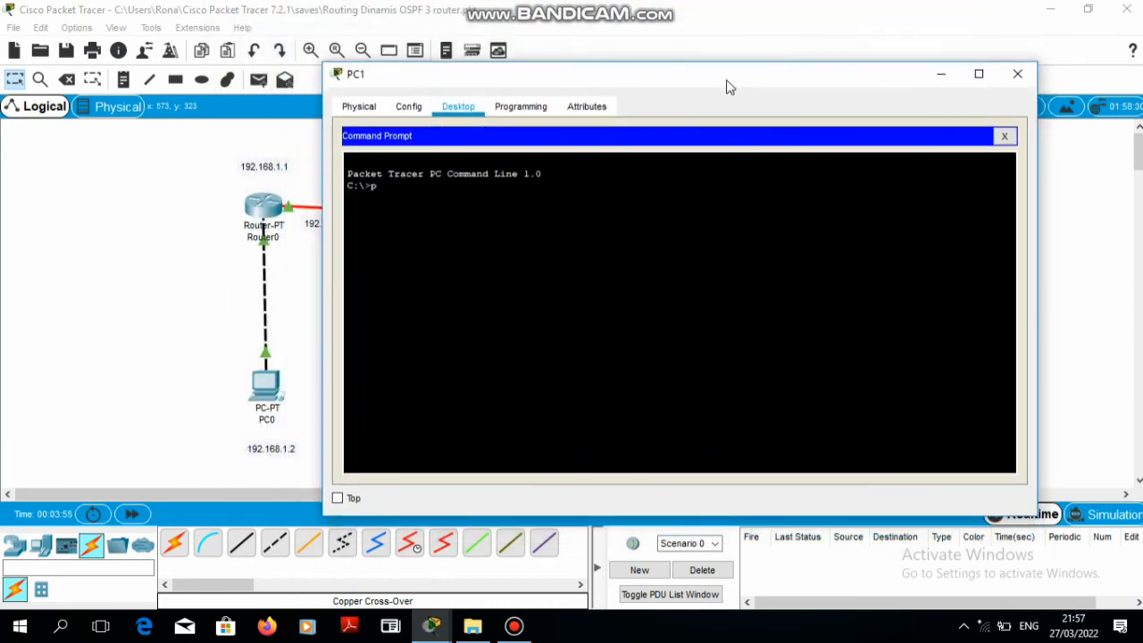
{"action": "type", "text": "ing 192.168.1.2"}
{"action": "key", "text": "Return"}
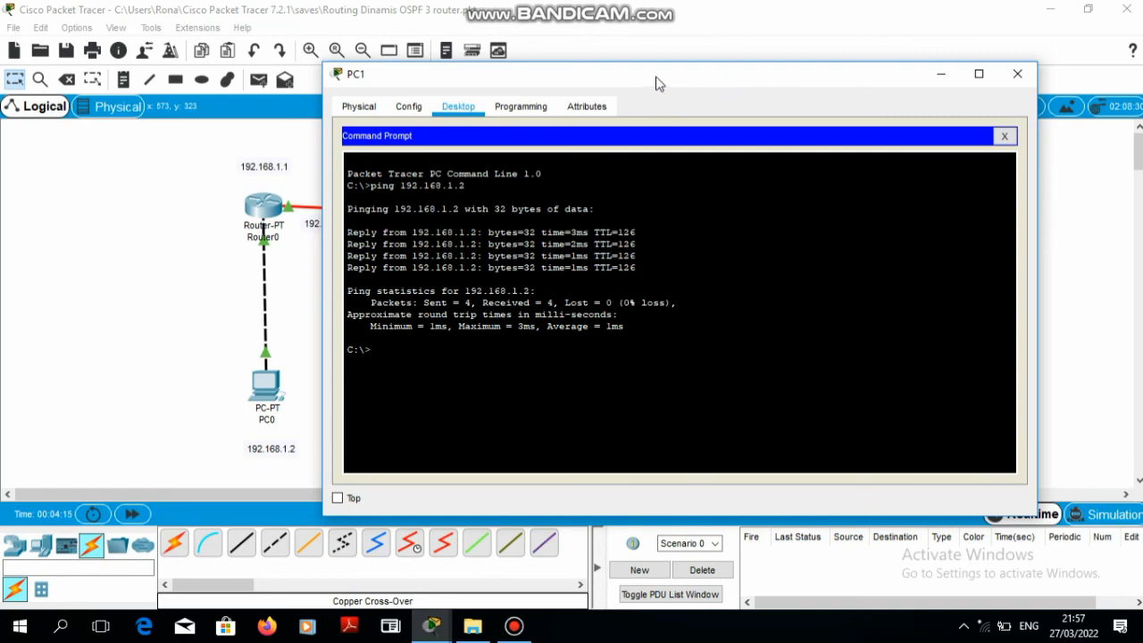
Ping PC2 at 192.168.3.2 from PC1's Command Prompt, and close PC1's window.
{"action": "left_click_drag", "start_coordinate": [656, 83], "coordinate": [439, 1]}
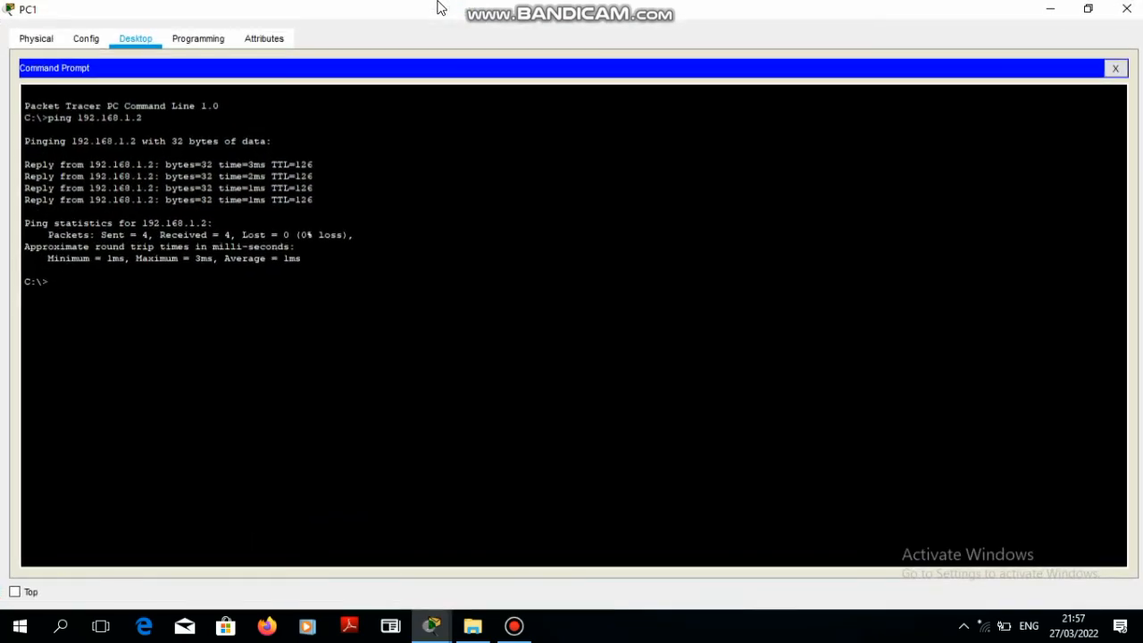
{"action": "left_click", "coordinate": [1089, 10]}
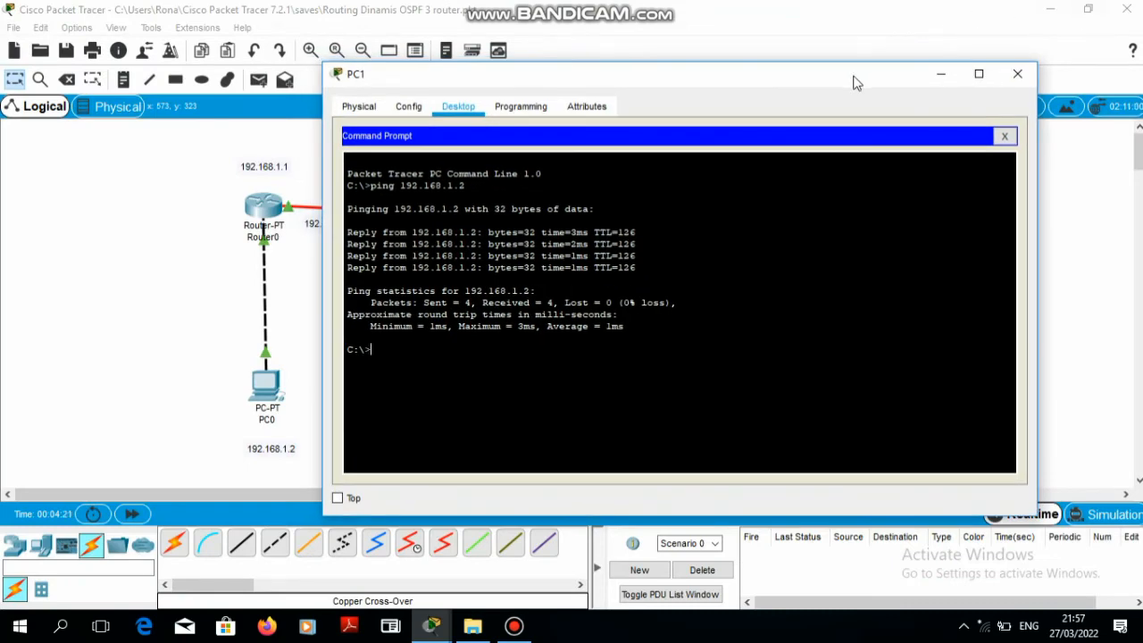
{"action": "left_click_drag", "start_coordinate": [853, 82], "coordinate": [776, 77]}
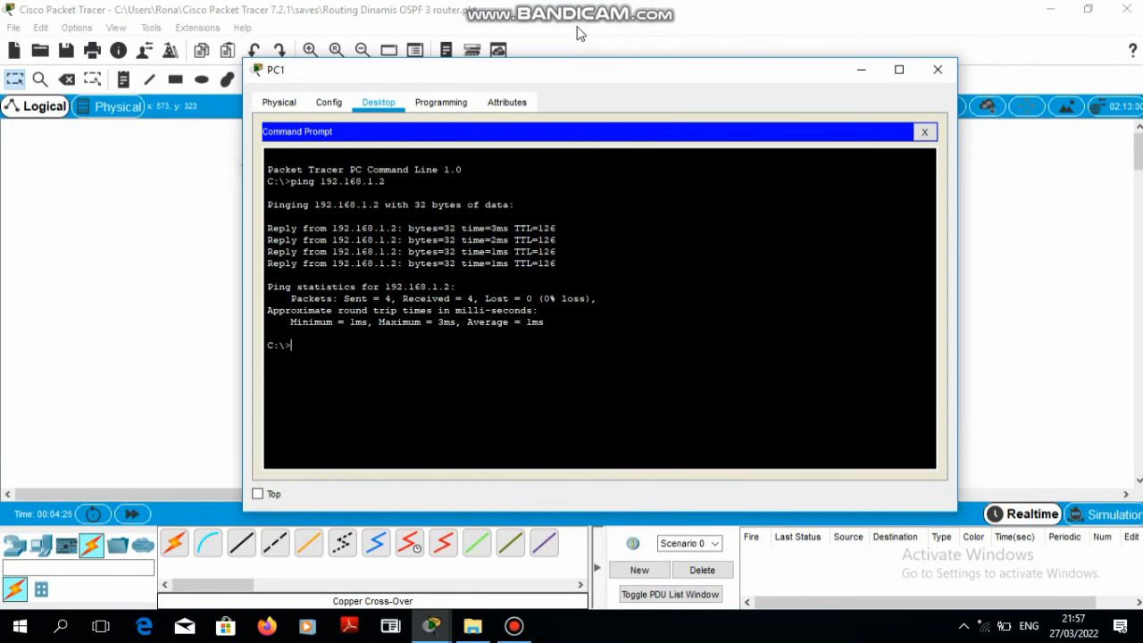
{"action": "left_click_drag", "start_coordinate": [585, 80], "coordinate": [563, 66]}
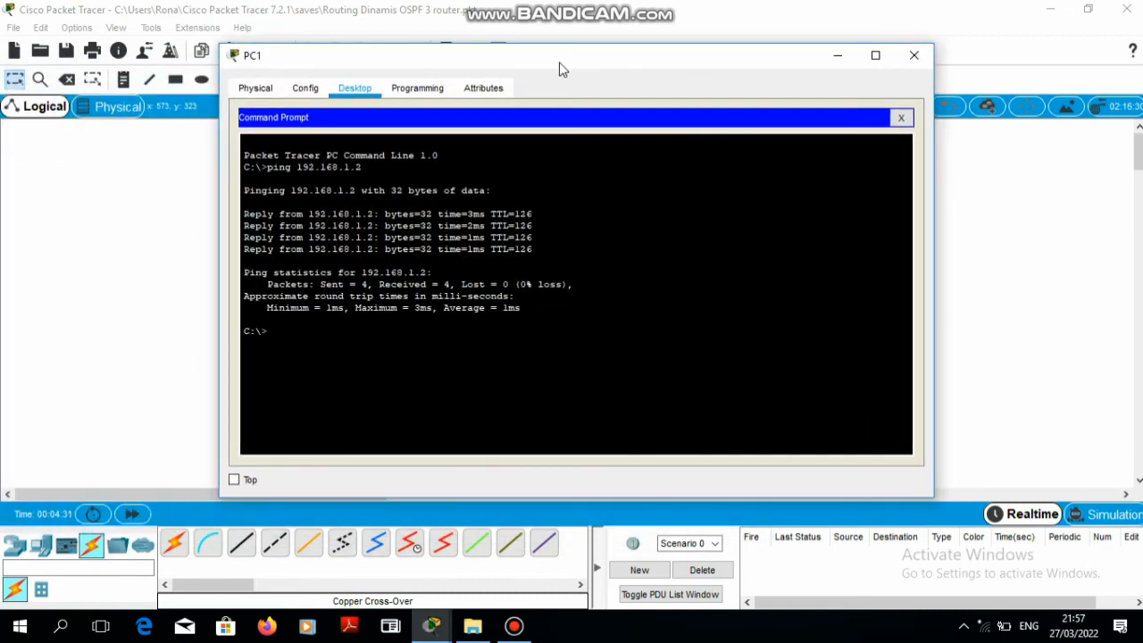
{"action": "type", "text": "ping 192.168.3.2"}
{"action": "key", "text": "Return"}
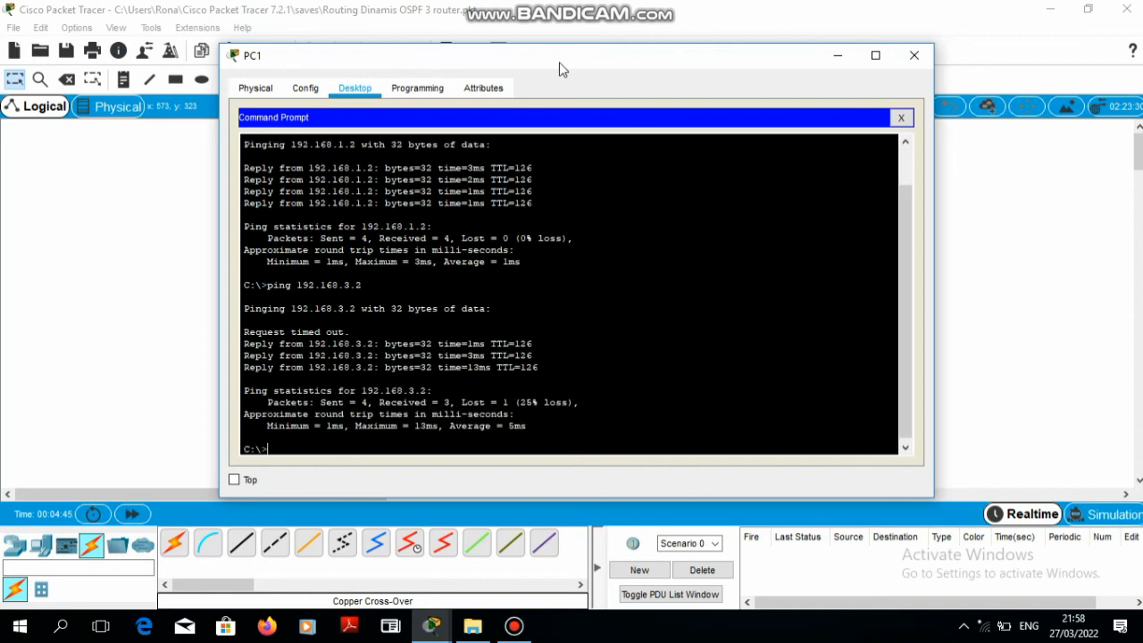
{"action": "left_click", "coordinate": [901, 117]}
{"action": "left_click", "coordinate": [920, 58]}
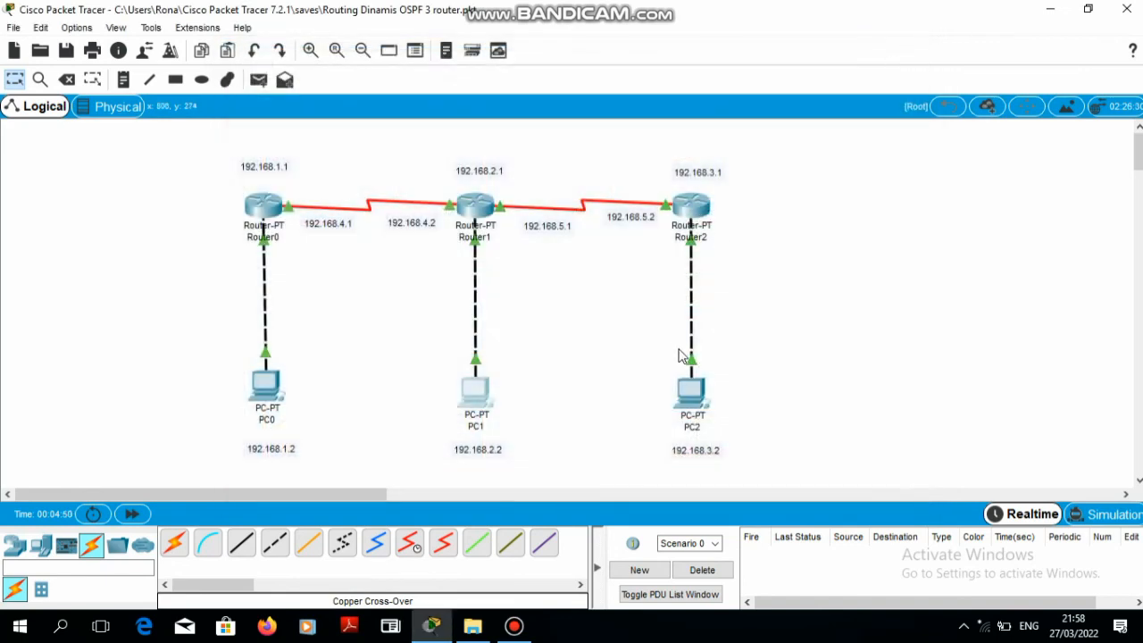
Send a simple PDU from PC0 to PC1 and another from PC0 to PC2 to test connectivity.
{"action": "left_click", "coordinate": [259, 80]}
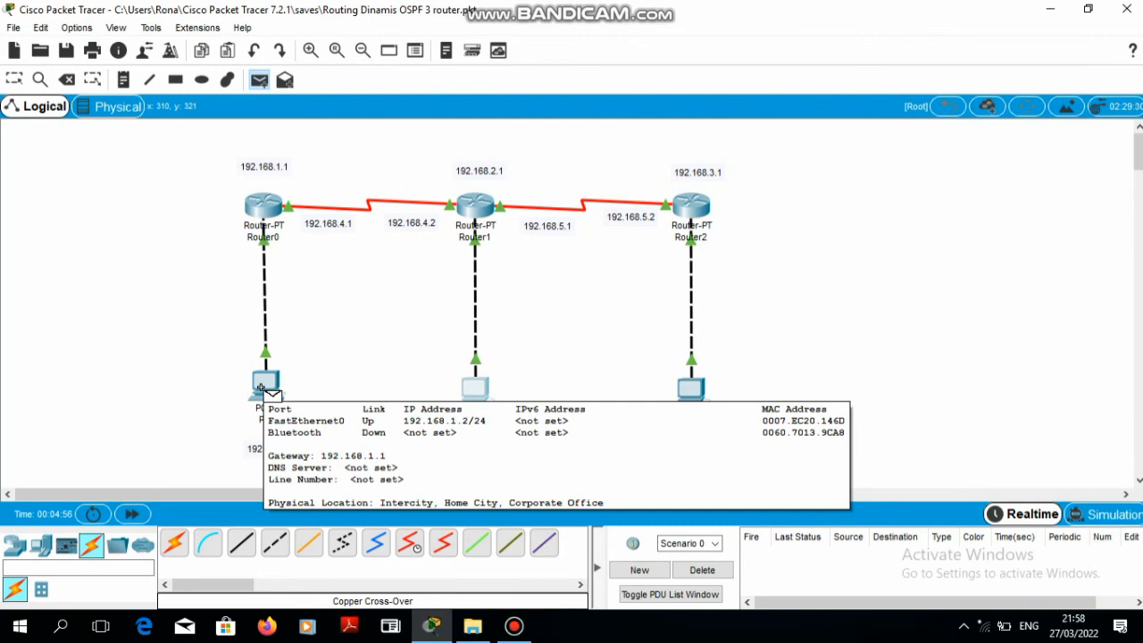
{"action": "left_click", "coordinate": [261, 388]}
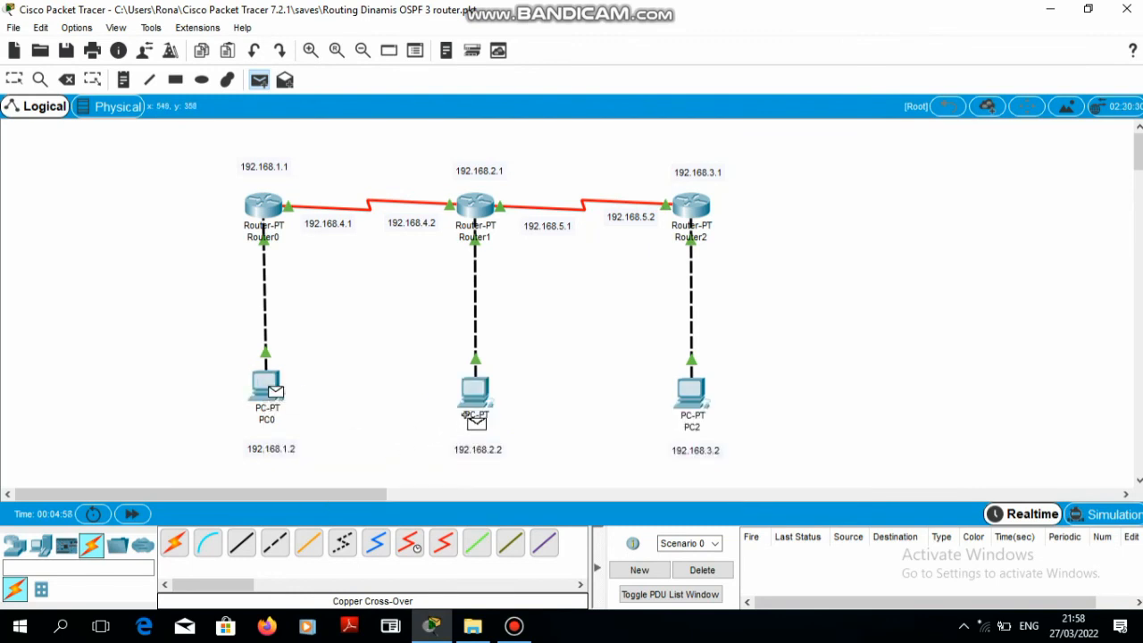
{"action": "left_click", "coordinate": [476, 418]}
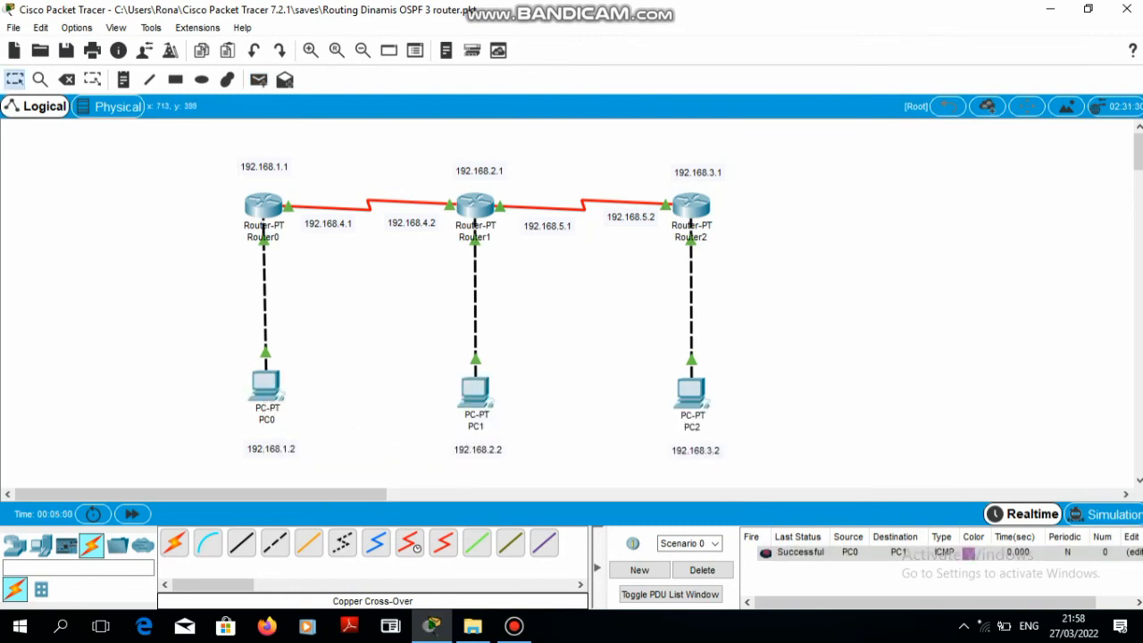
{"action": "left_click", "coordinate": [259, 80]}
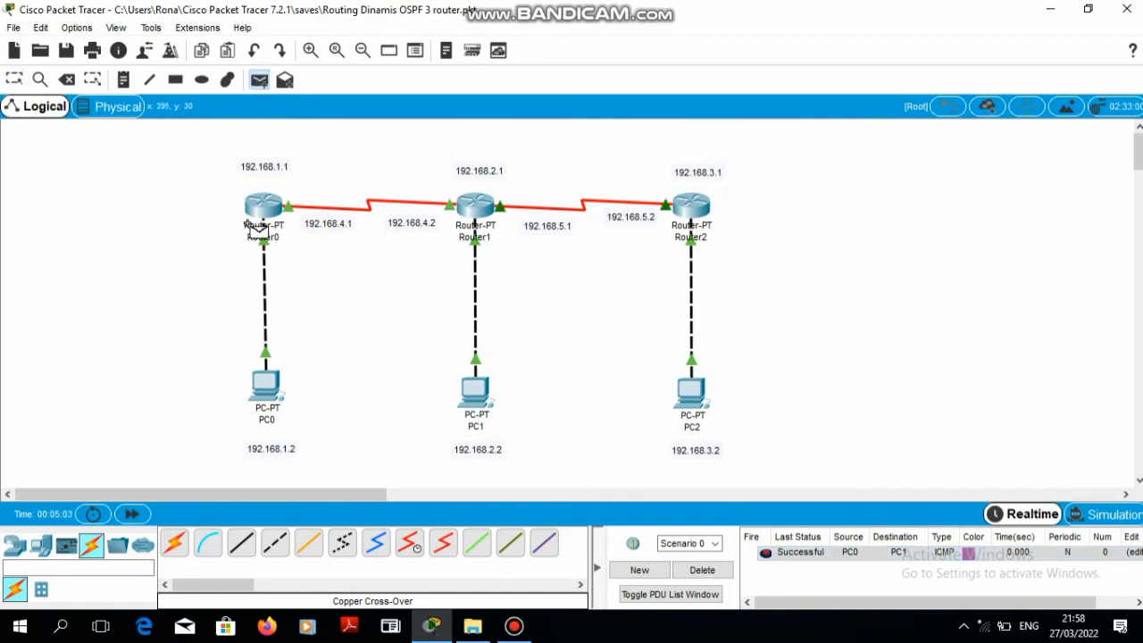
{"action": "left_click", "coordinate": [263, 384]}
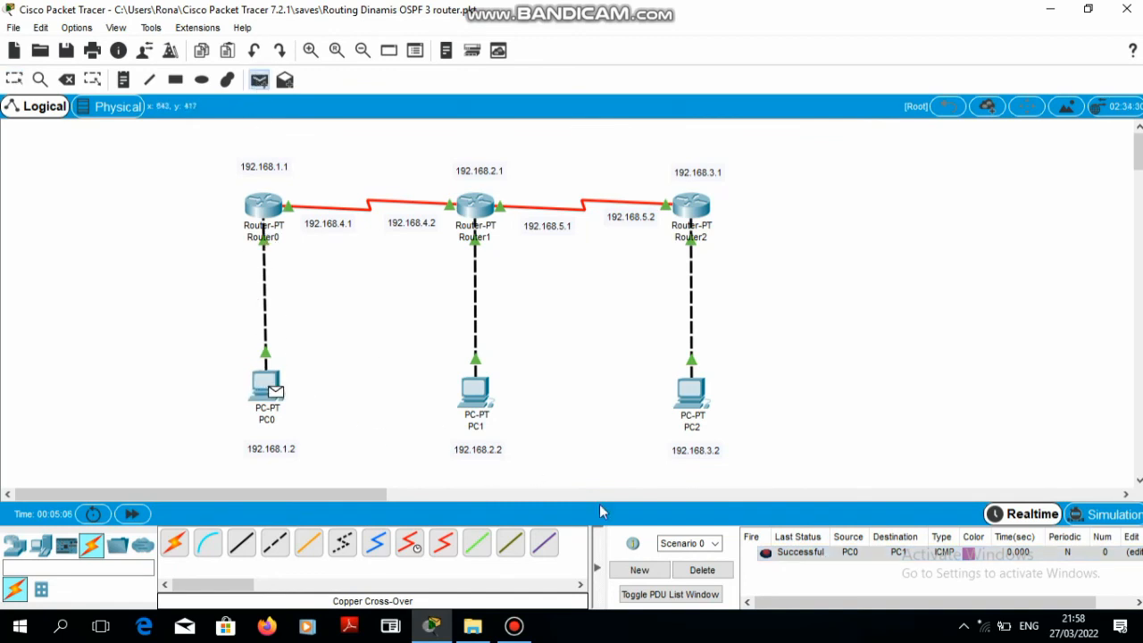
{"action": "left_click", "coordinate": [690, 401]}
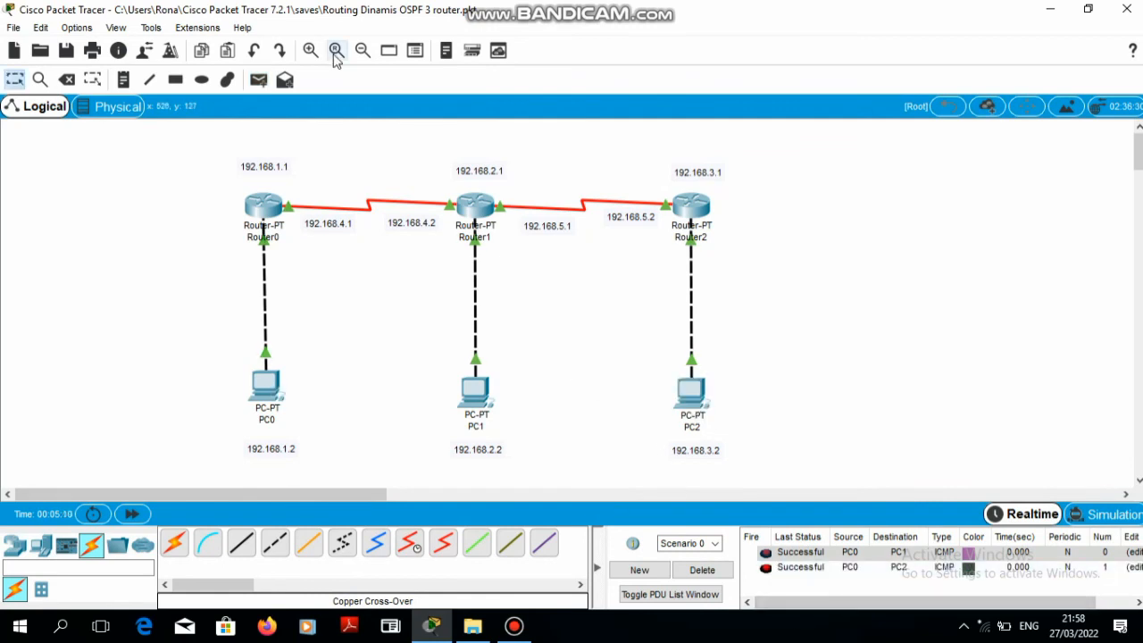
Send a simple PDU from PC2 to PC1 to test connectivity between them.
{"action": "left_click", "coordinate": [259, 79]}
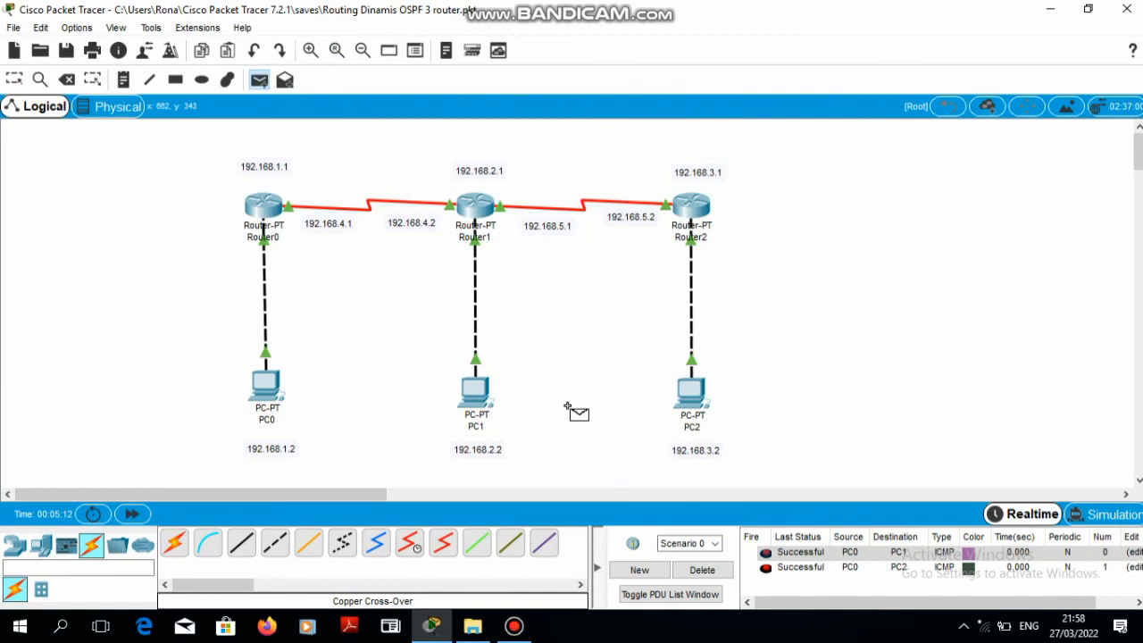
{"action": "left_click", "coordinate": [698, 391]}
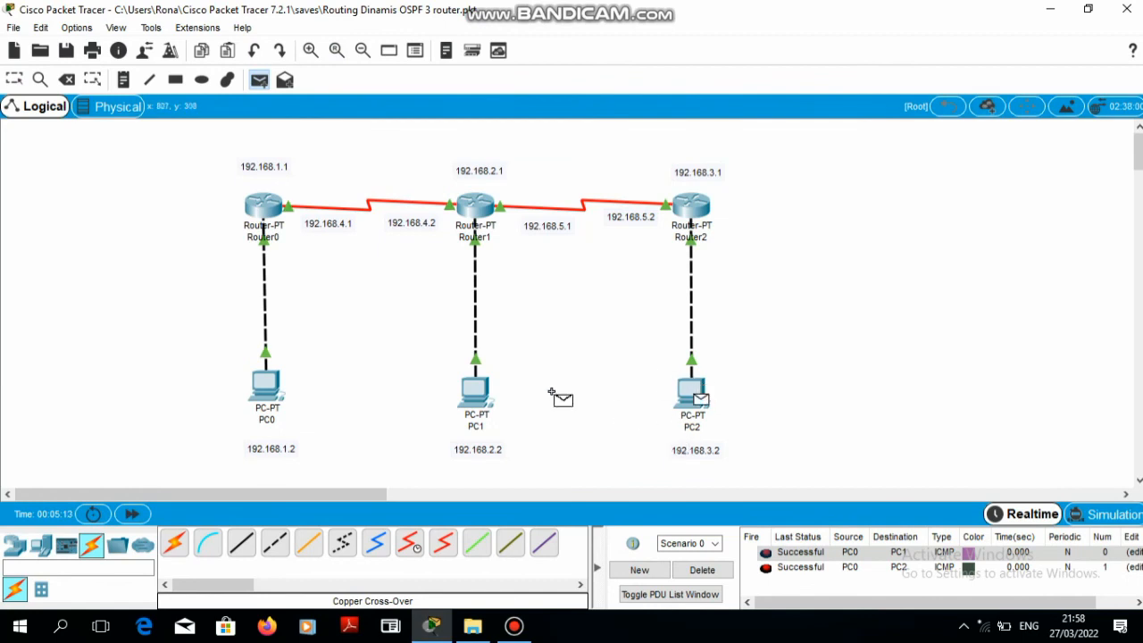
{"action": "left_click", "coordinate": [477, 394]}
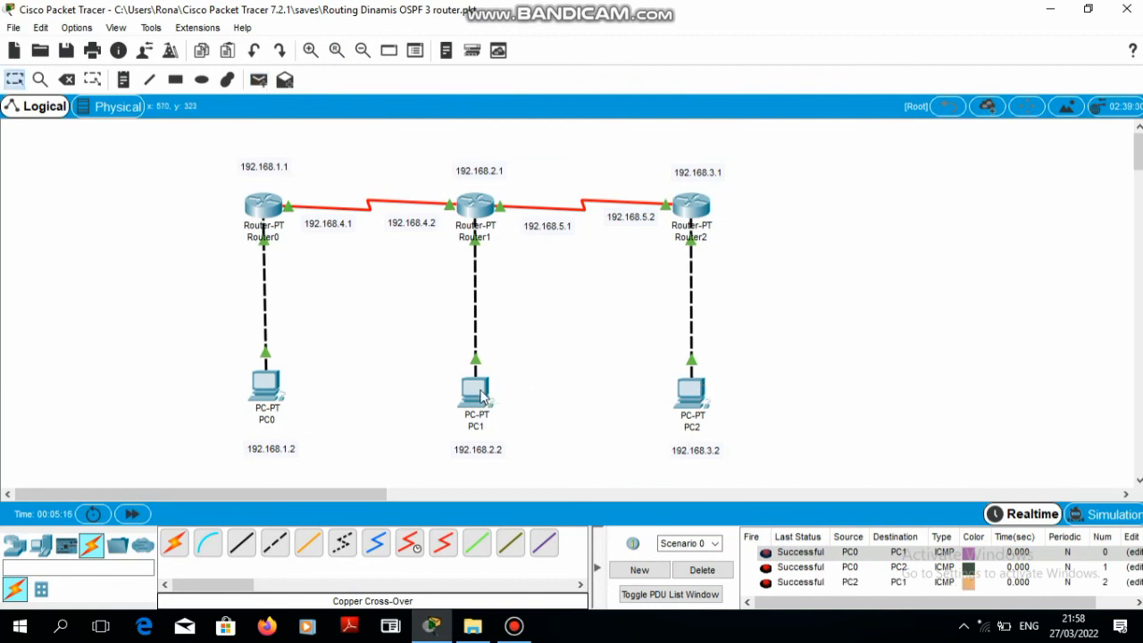